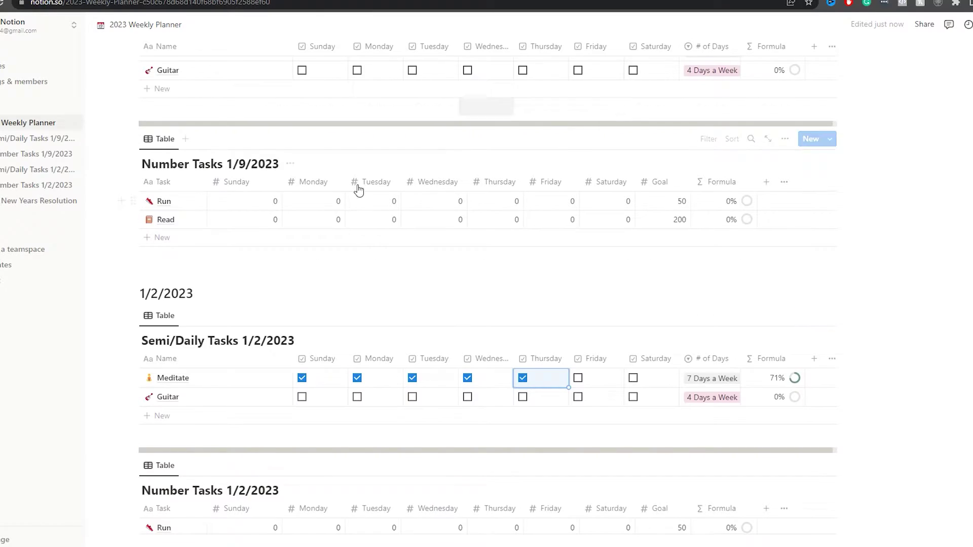
- Scroll up and down through the 2023 Weekly Planner's weekly tables
{"action": "scroll", "coordinate": [380, 203], "scroll_direction": "up", "scroll_amount": 2}
{"action": "scroll", "coordinate": [420, 365], "scroll_direction": "down", "scroll_amount": 5}
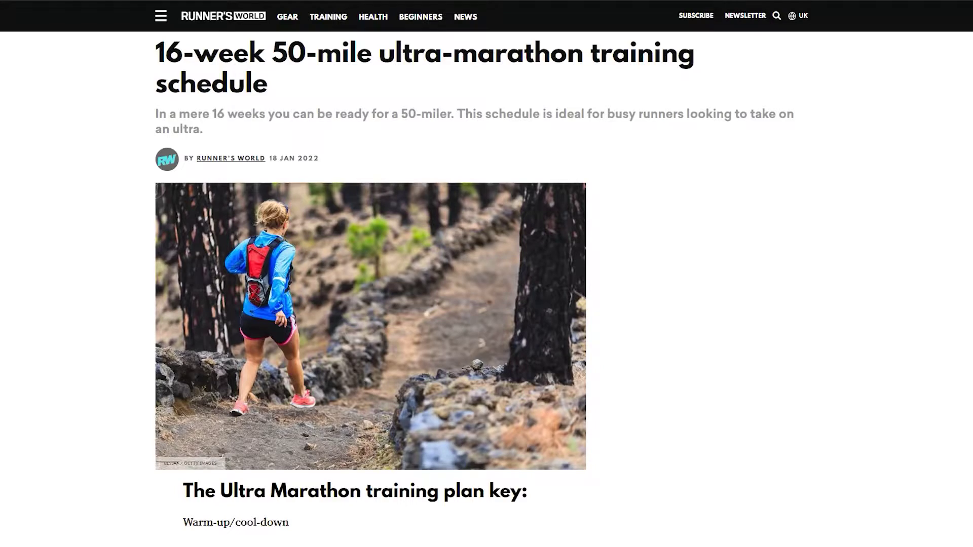
- Scroll down the 16-week ultra-marathon article to the Week 1 and Week 2 plan
{"action": "scroll", "coordinate": [370, 289], "scroll_direction": "down", "scroll_amount": 7}
{"action": "scroll", "coordinate": [385, 288], "scroll_direction": "down", "scroll_amount": 10}
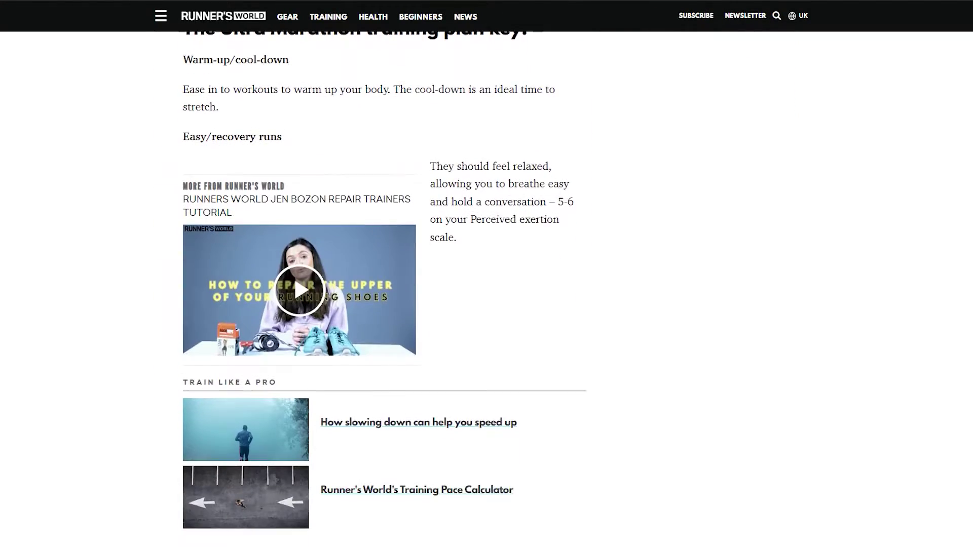
{"action": "scroll", "coordinate": [385, 289], "scroll_direction": "down", "scroll_amount": 8}
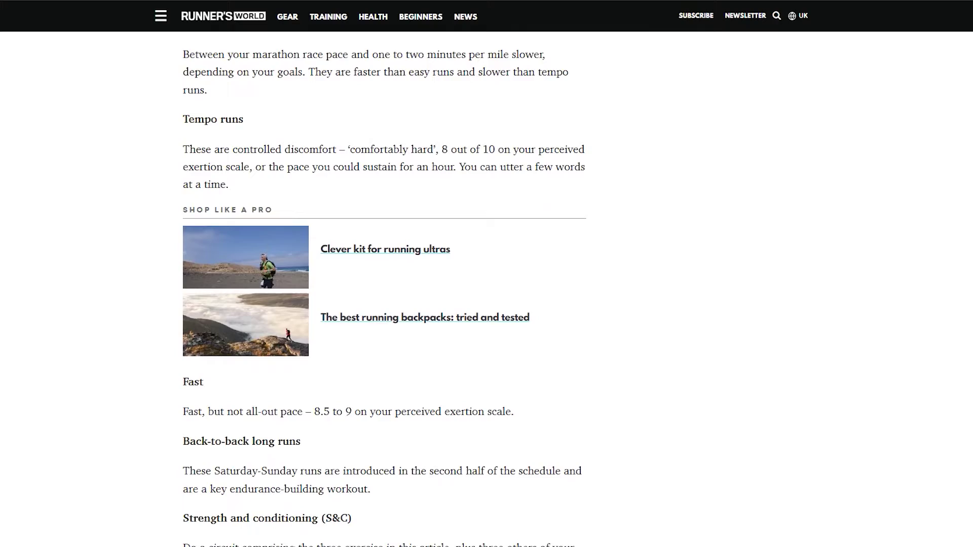
{"action": "scroll", "coordinate": [385, 289], "scroll_direction": "down", "scroll_amount": 6}
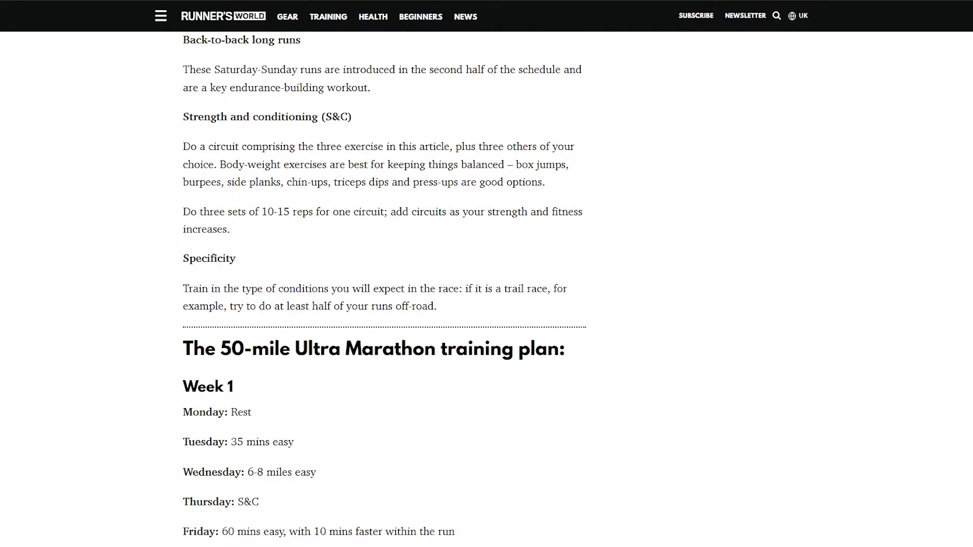
{"action": "scroll", "coordinate": [384, 289], "scroll_direction": "down", "scroll_amount": 6}
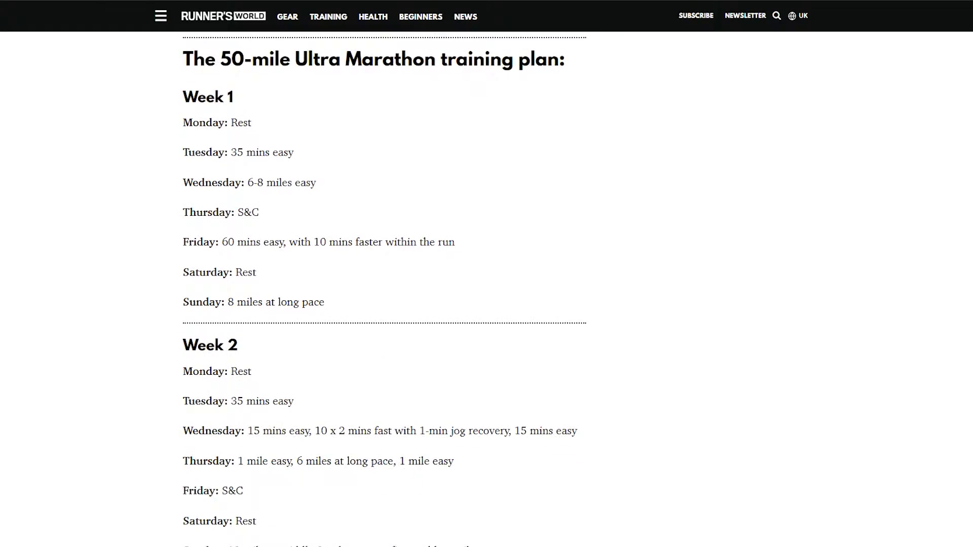
{"action": "scroll", "coordinate": [384, 288], "scroll_direction": "down", "scroll_amount": 4}
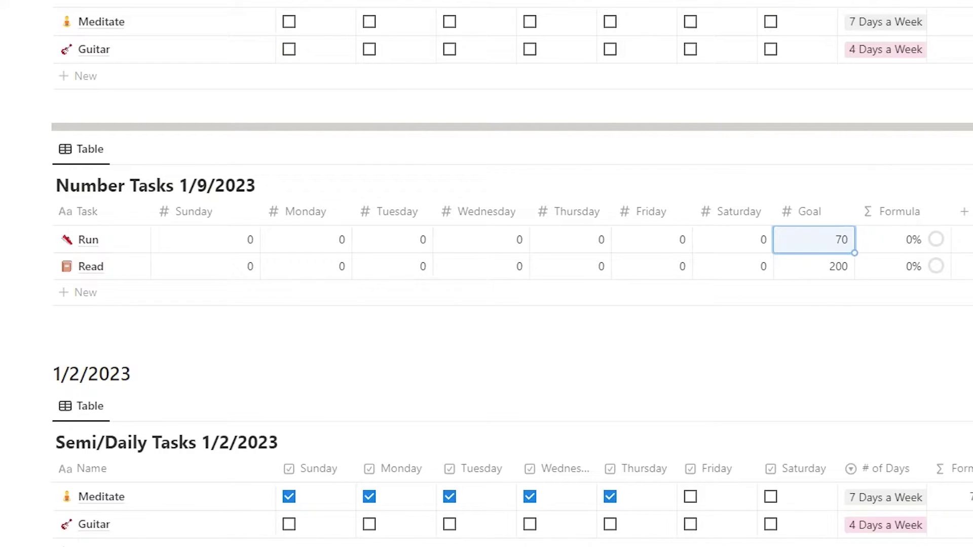
- In Number Tasks 1/9/2023, give Run a goal of 35 and log 11, 17, 7 for Monday, Wednesday, Friday
{"action": "left_click", "coordinate": [840, 239]}
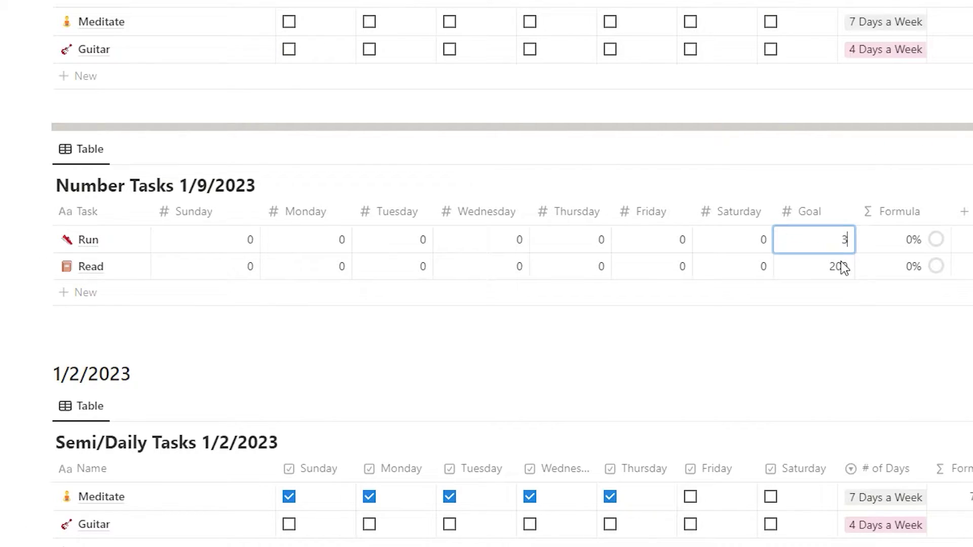
{"action": "left_click", "coordinate": [341, 240]}
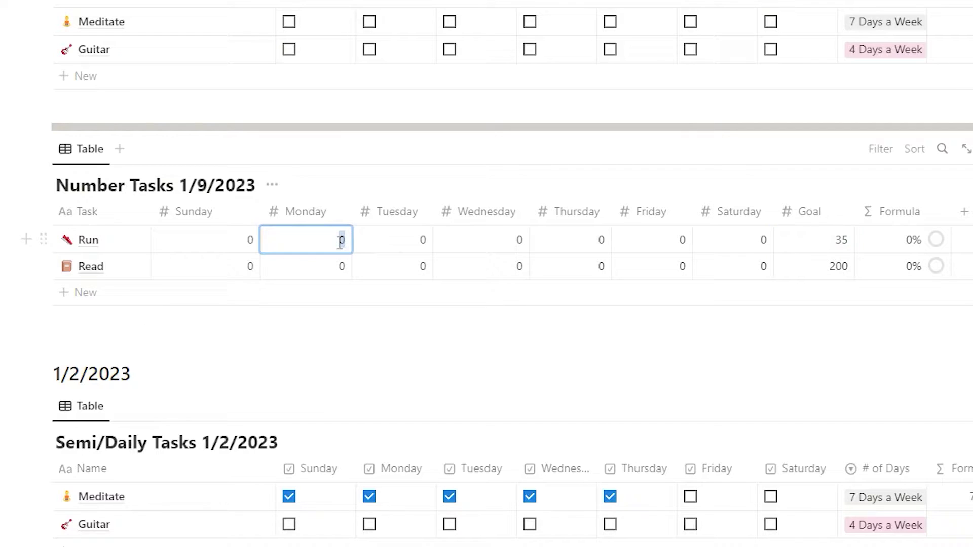
{"action": "left_click", "coordinate": [520, 240]}
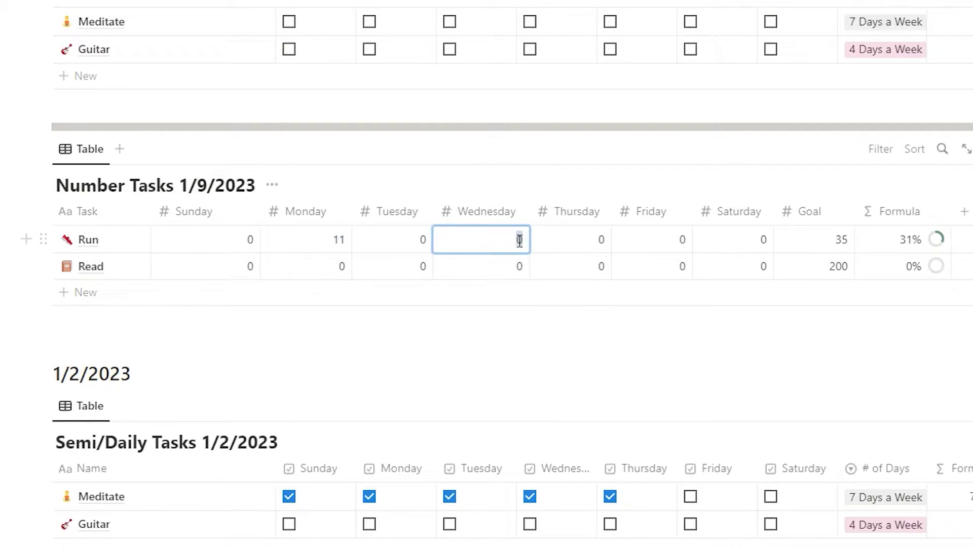
{"action": "type", "text": "17"}
{"action": "left_click", "coordinate": [680, 241]}
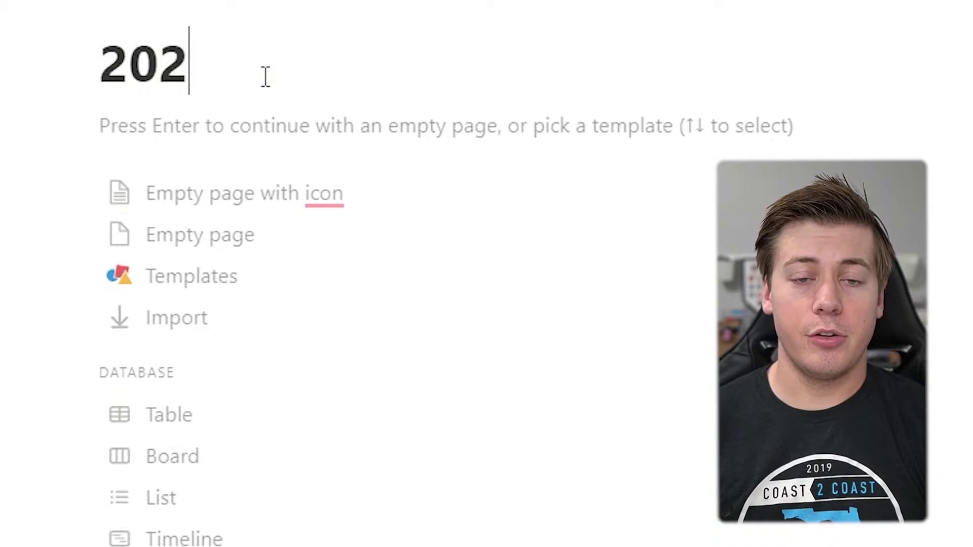
- Title the new page '2023 Weekly Planner' and make it full width
{"action": "type", "text": "3 Week"}
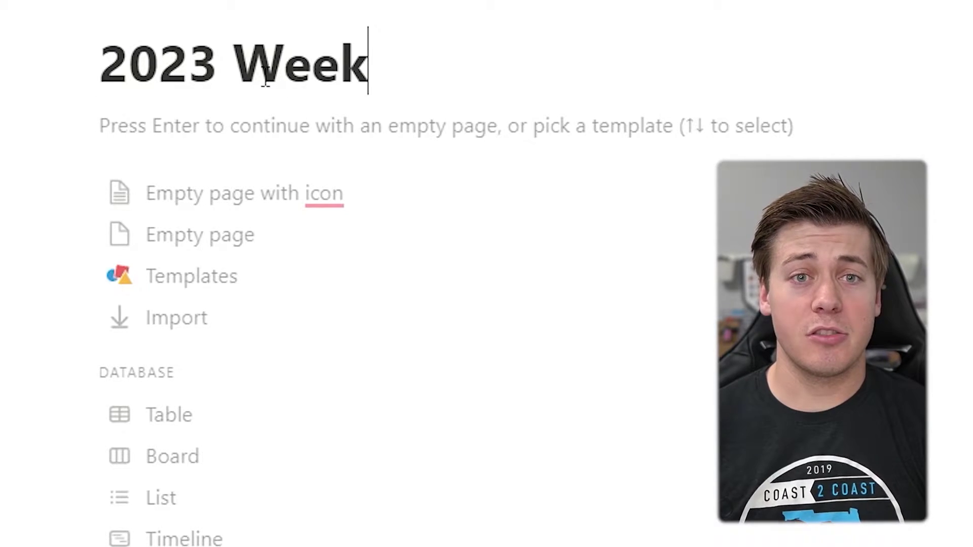
{"action": "type", "text": "ly Pl"}
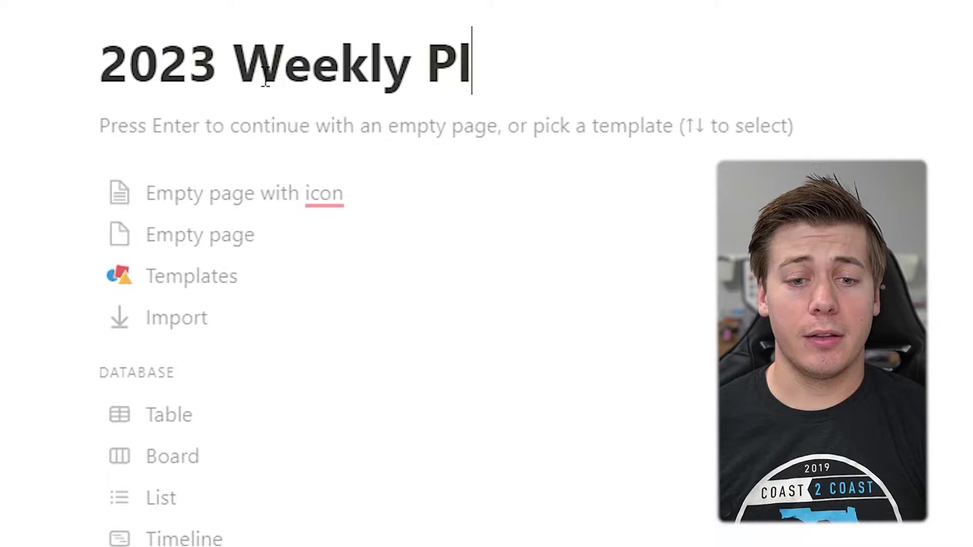
{"action": "type", "text": "anne"}
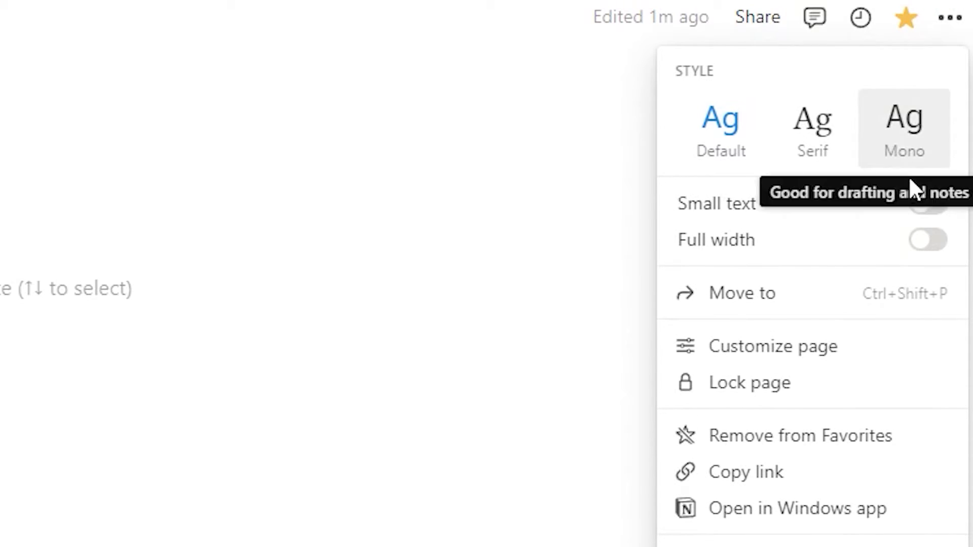
{"action": "left_click", "coordinate": [926, 241]}
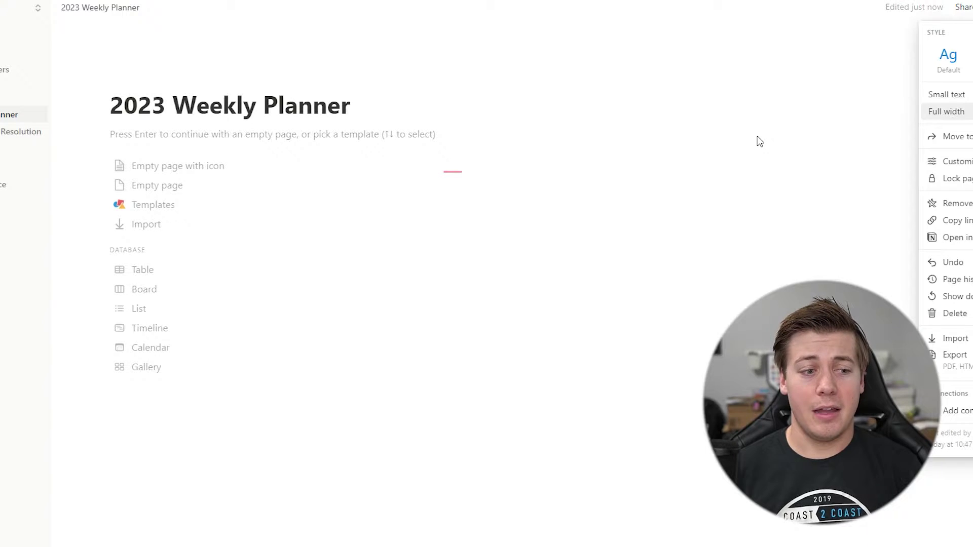
{"action": "left_click", "coordinate": [129, 88]}
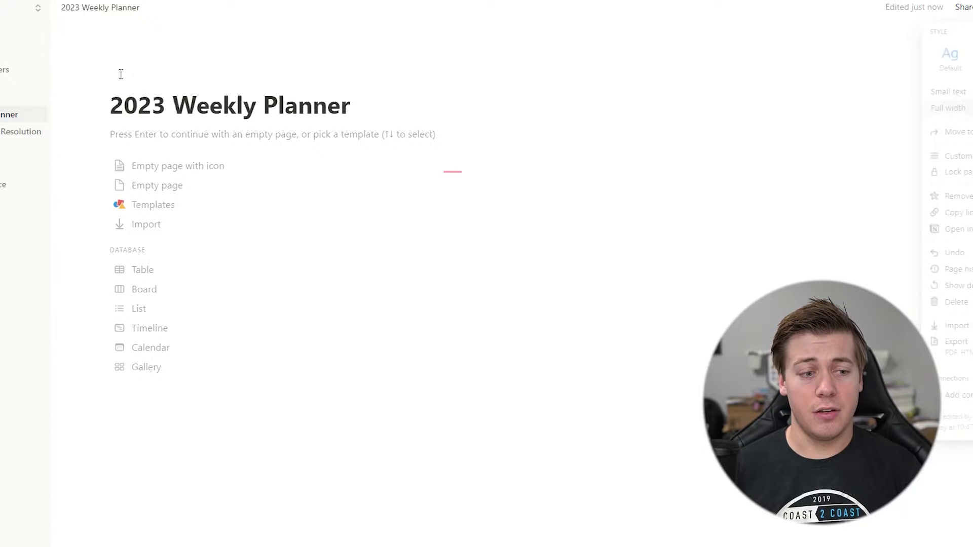
- Set the tear-off calendar emoji as the page icon
{"action": "left_click", "coordinate": [135, 81]}
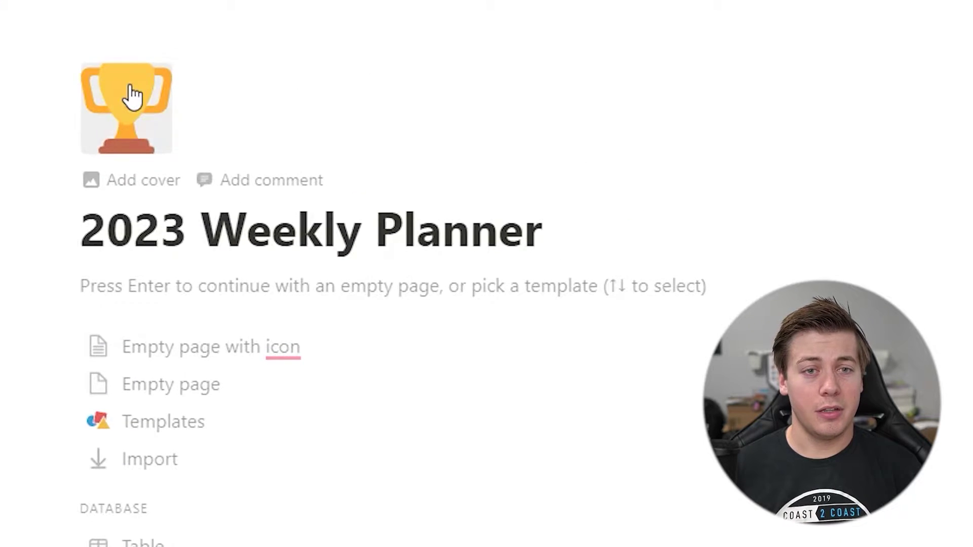
{"action": "left_click", "coordinate": [133, 97]}
{"action": "type", "text": "cale"}
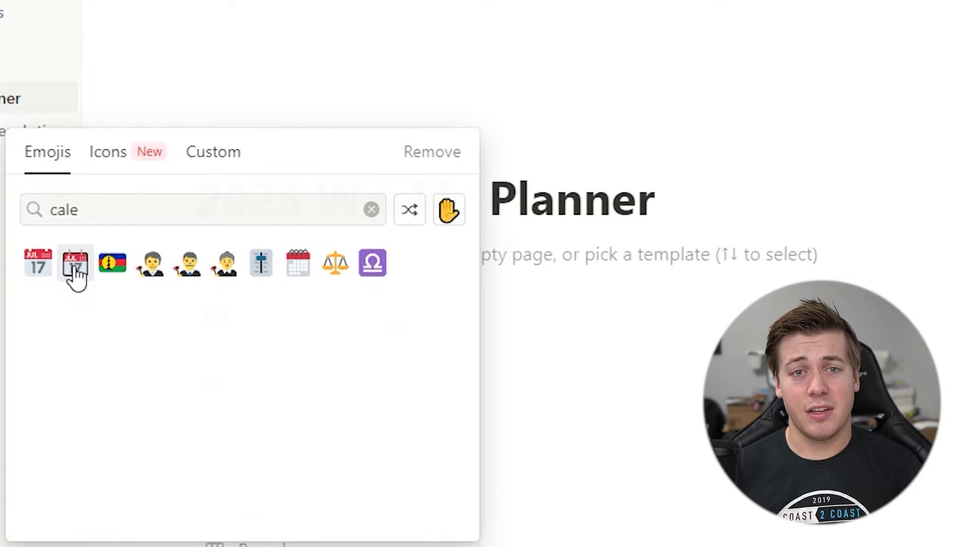
{"action": "left_click", "coordinate": [72, 266]}
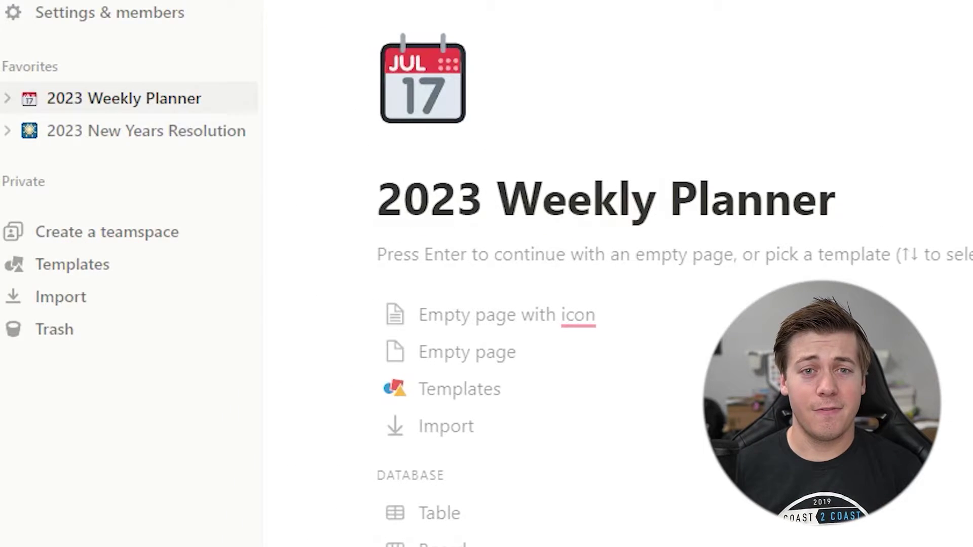
- Add a table-database subpage called 'Semi/Daily Tasks' under 2023 Weekly Planner
{"action": "left_click", "coordinate": [12, 98]}
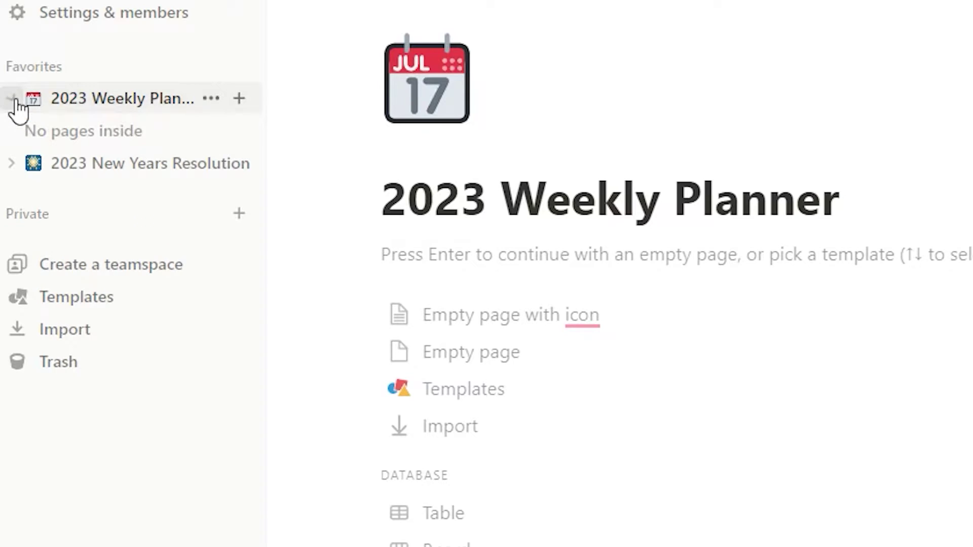
{"action": "left_click", "coordinate": [238, 101]}
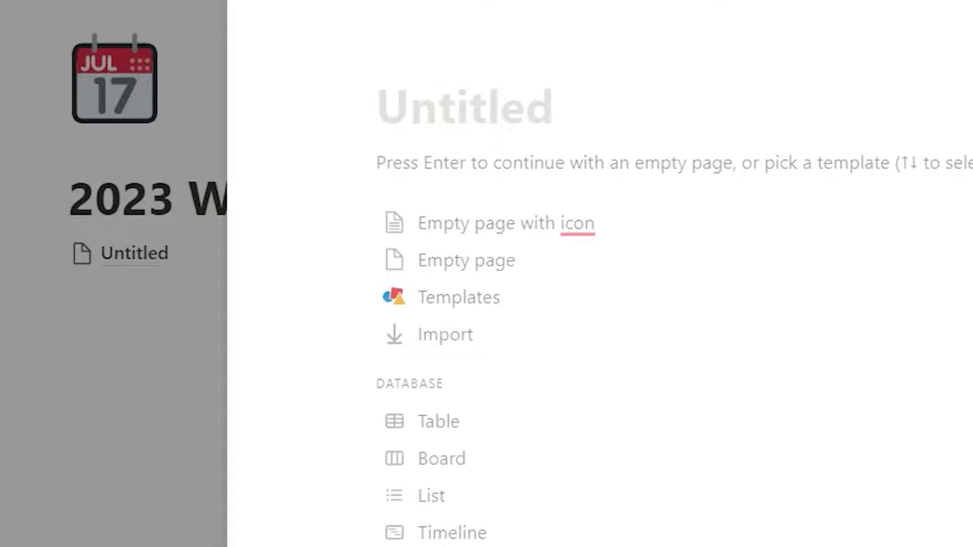
{"action": "left_click", "coordinate": [191, 426]}
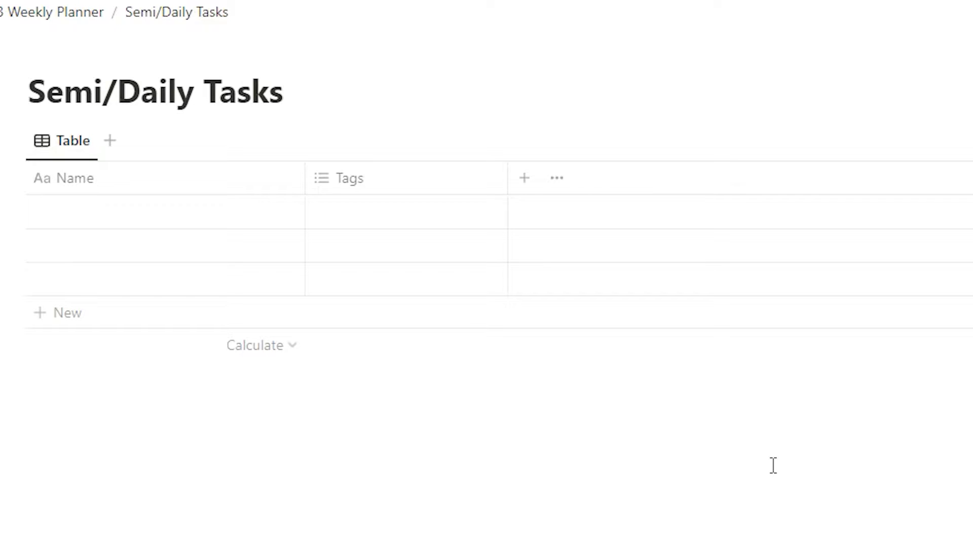
- Delete the Tags column from the Semi/Daily Tasks table
{"action": "left_click", "coordinate": [345, 178]}
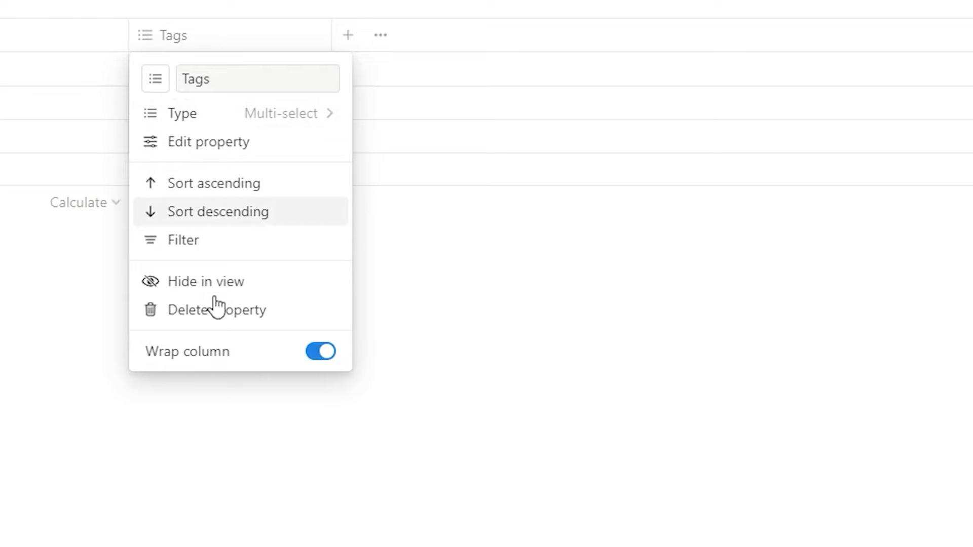
{"action": "left_click", "coordinate": [376, 462]}
{"action": "left_click", "coordinate": [459, 346]}
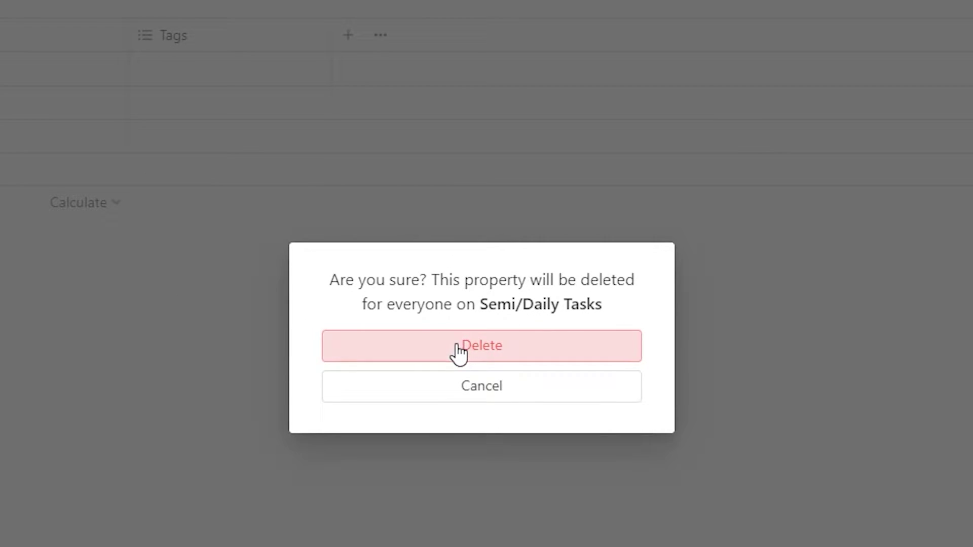
- Add a Sunday checkbox column and duplicate it several times
{"action": "left_click", "coordinate": [141, 36]}
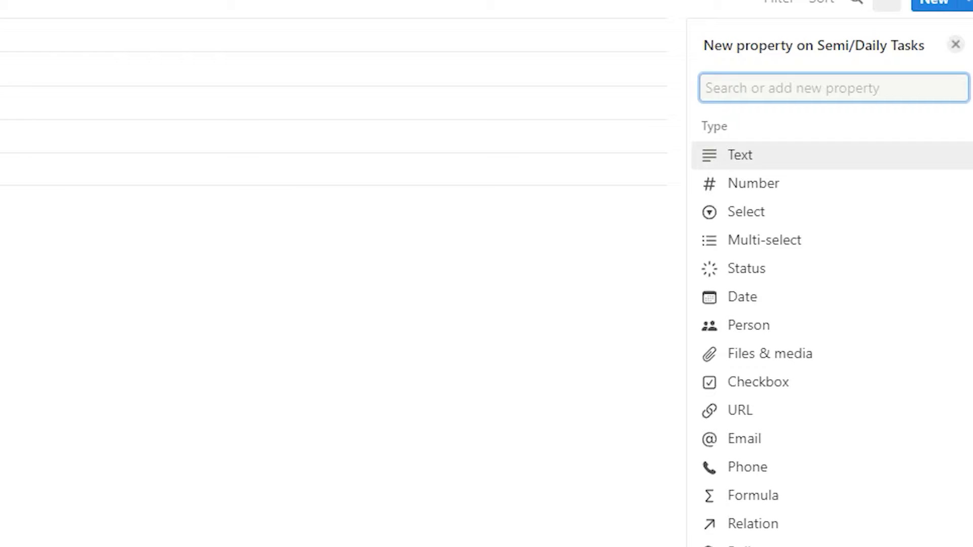
{"action": "left_click", "coordinate": [779, 383]}
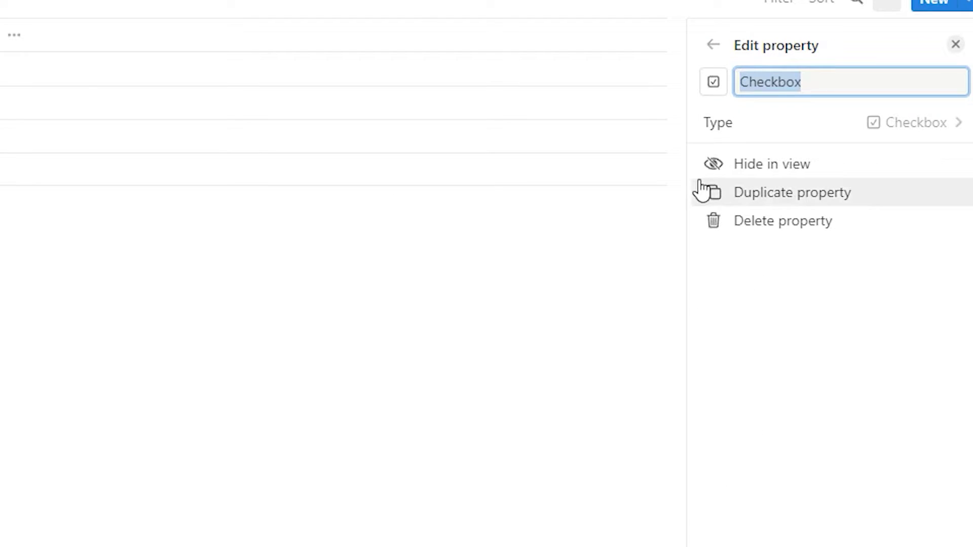
{"action": "type", "text": "Sunday"}
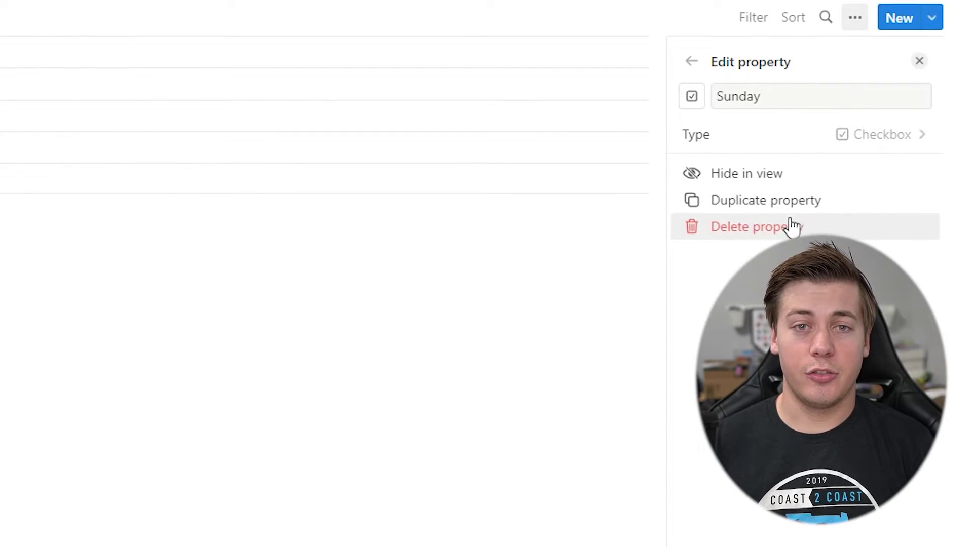
{"action": "left_click", "coordinate": [772, 207]}
{"action": "left_click", "coordinate": [773, 205]}
{"action": "left_click", "coordinate": [774, 204]}
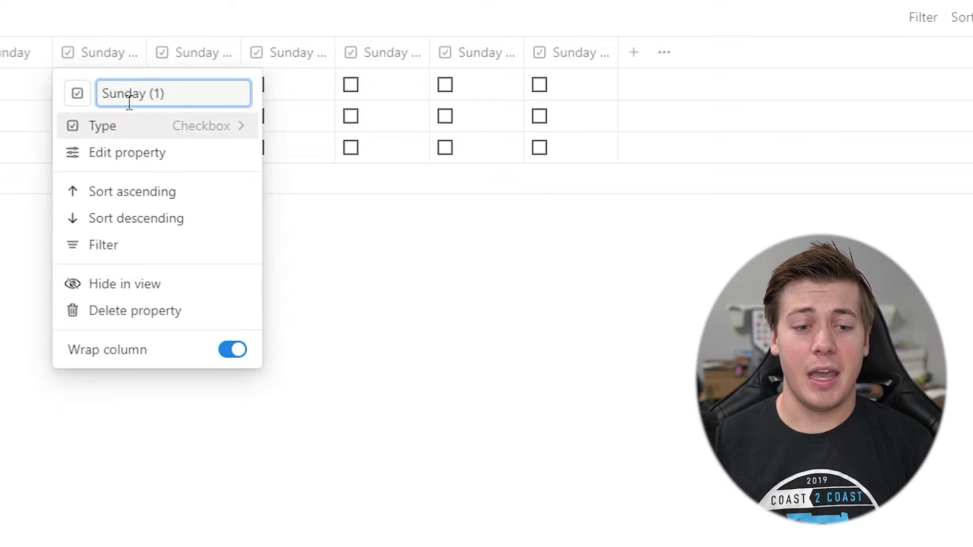
- Rename the duplicated checkbox columns Monday, Tuesday, Wednesday, Thursday, Friday and Saturday
{"action": "double_click", "coordinate": [130, 101]}
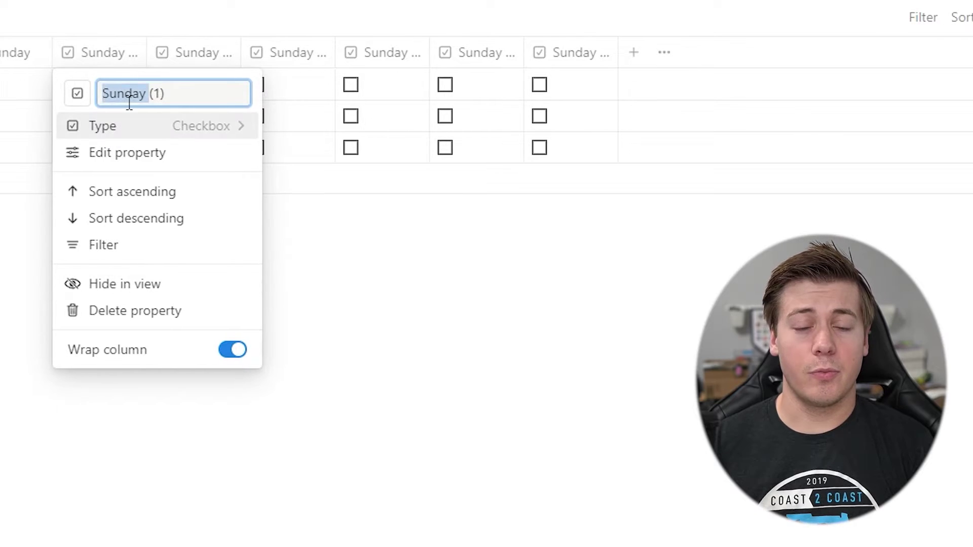
{"action": "type", "text": "Monday"}
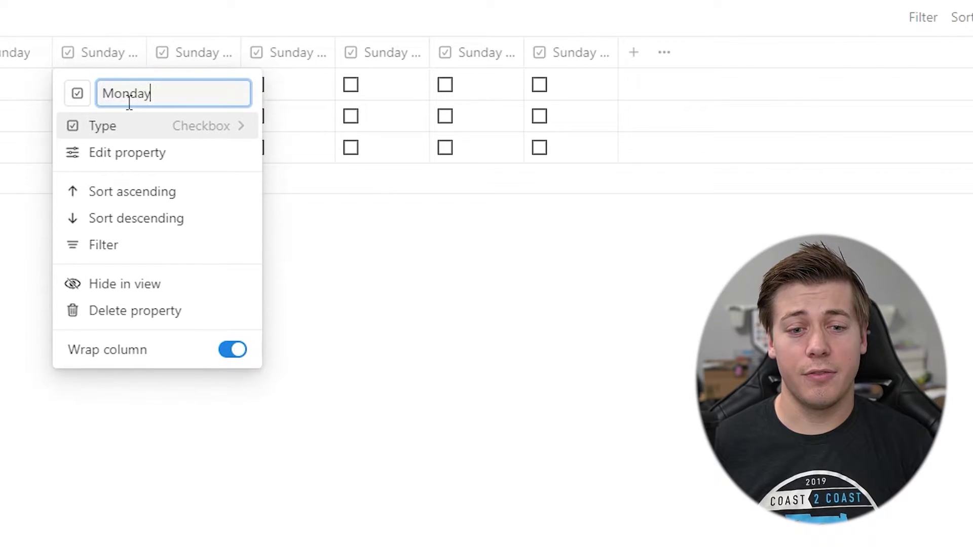
{"action": "left_click", "coordinate": [198, 53]}
{"action": "type", "text": "Tuesday"}
{"action": "left_click", "coordinate": [291, 52]}
{"action": "type", "text": "Wedne"}
{"action": "left_click", "coordinate": [385, 52]}
{"action": "type", "text": "T"}
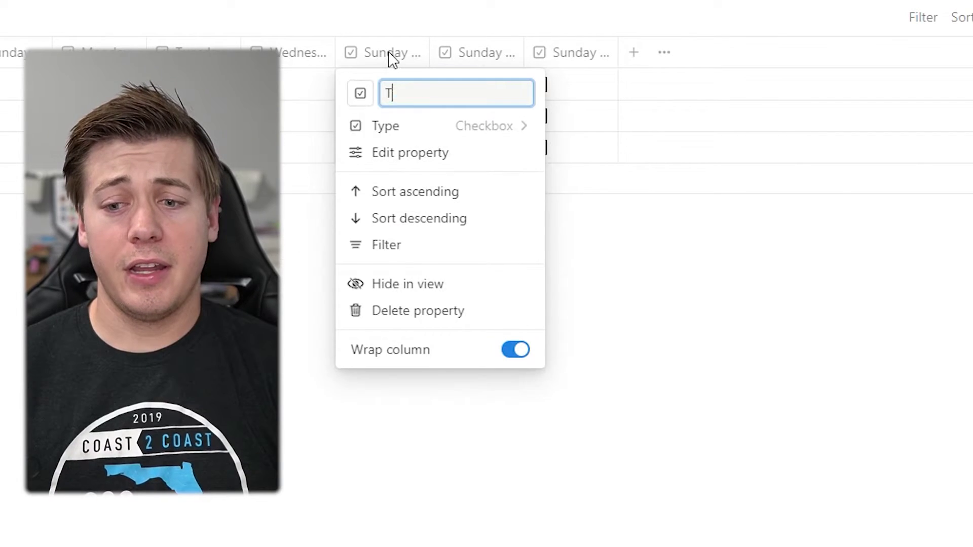
{"action": "type", "text": "hursday"}
{"action": "left_click", "coordinate": [479, 52]}
{"action": "type", "text": "Friday"}
{"action": "left_click", "coordinate": [575, 52]}
{"action": "type", "text": "Saturday"}
{"action": "left_click", "coordinate": [621, 158]}
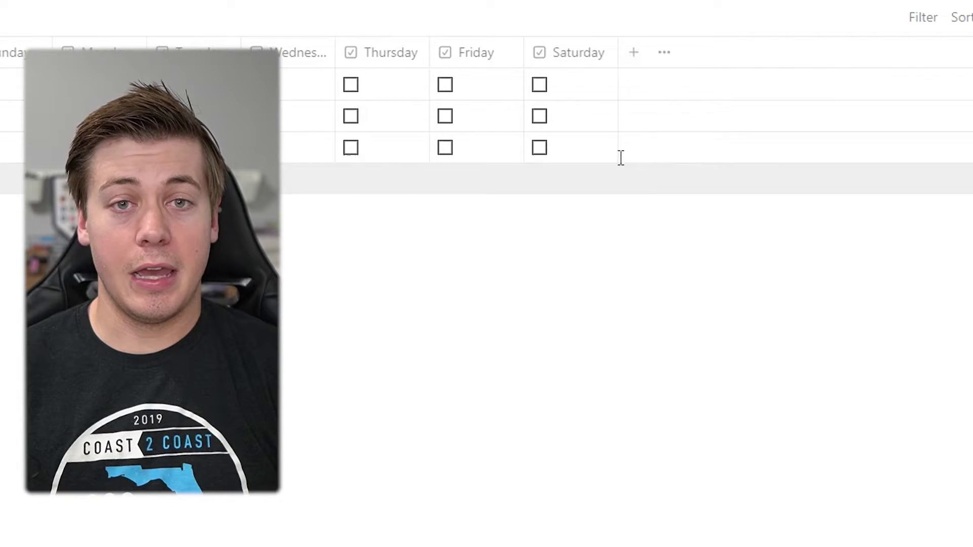
{"action": "left_click", "coordinate": [633, 52]}
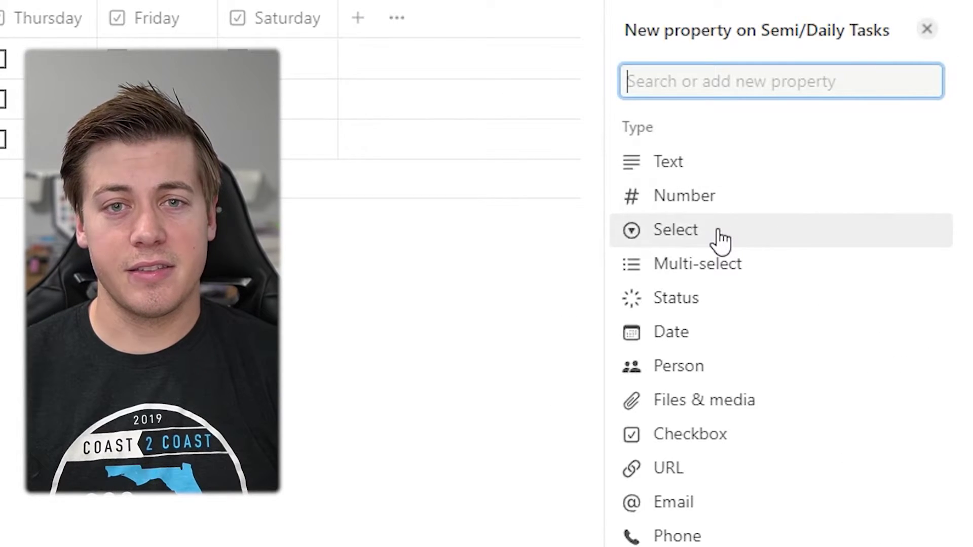
- Make a '# of Days' select column with options 1 through 7 Days a Week
{"action": "left_click", "coordinate": [722, 238]}
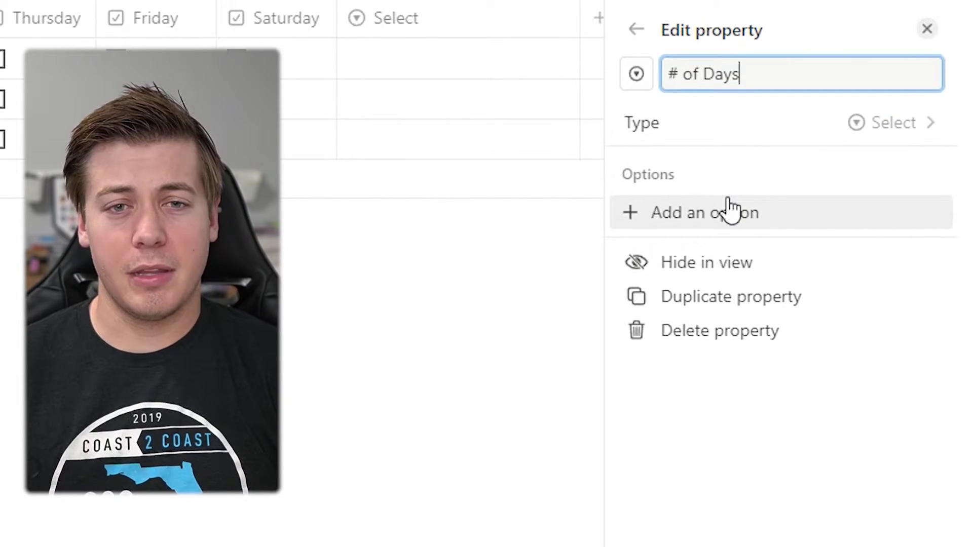
{"action": "left_click", "coordinate": [730, 208]}
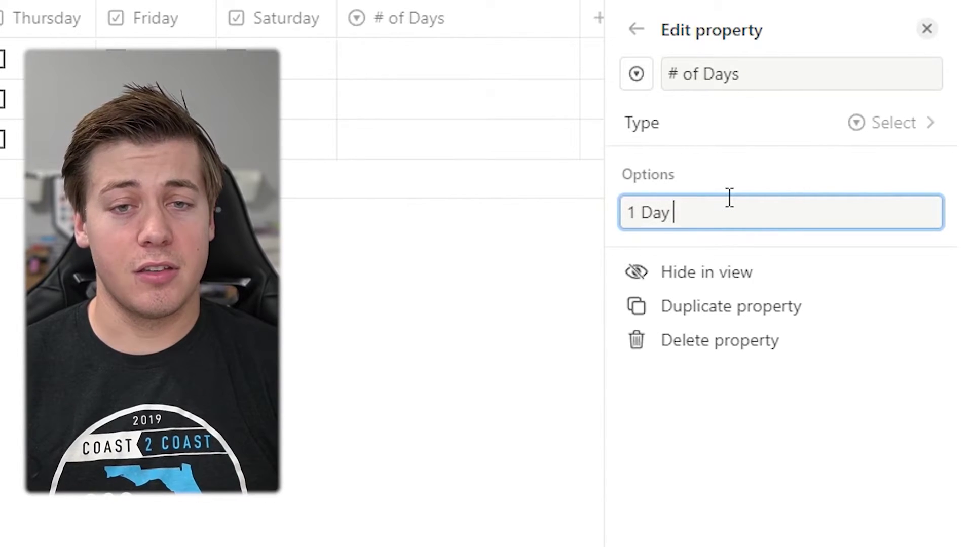
{"action": "type", "text": "per Wee"}
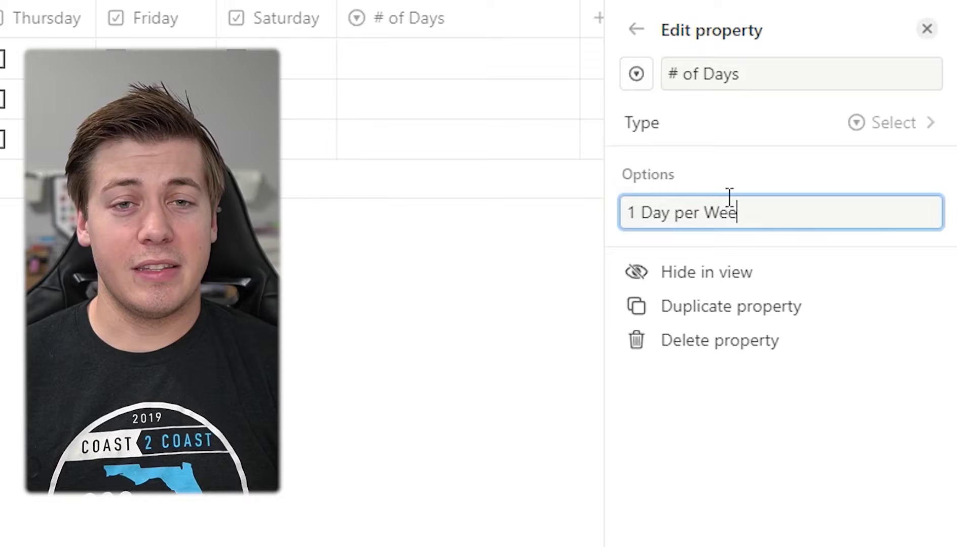
{"action": "type", "text": "k"}
{"action": "key", "text": "BackSpace"}
{"action": "key", "text": "BackSpace"}
{"action": "key", "text": "BackSpace"}
{"action": "key", "text": "BackSpace"}
{"action": "key", "text": "BackSpace"}
{"action": "key", "text": "BackSpace"}
{"action": "key", "text": "BackSpace"}
{"action": "key", "text": "BackSpace"}
{"action": "type", "text": "ay a"}
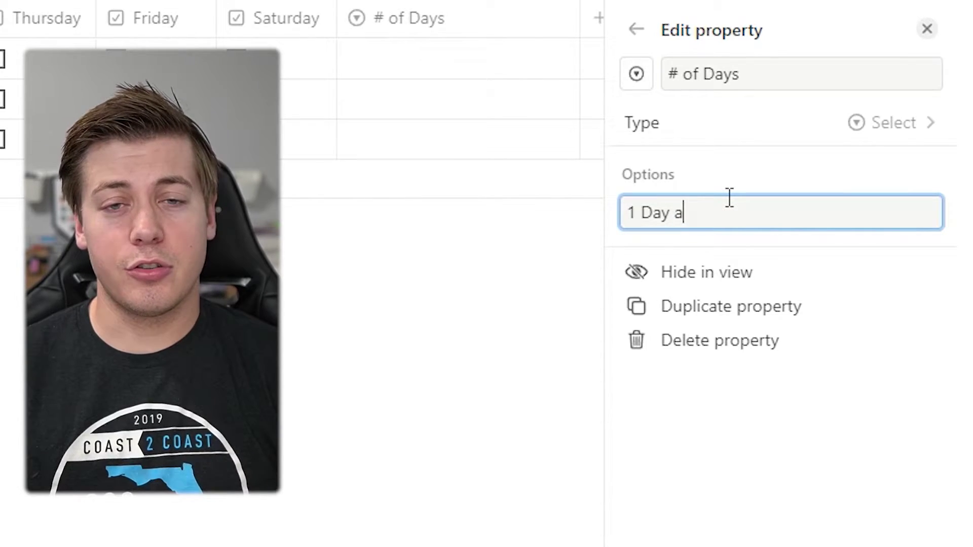
{"action": "type", "text": " Week"}
{"action": "key", "text": "Return"}
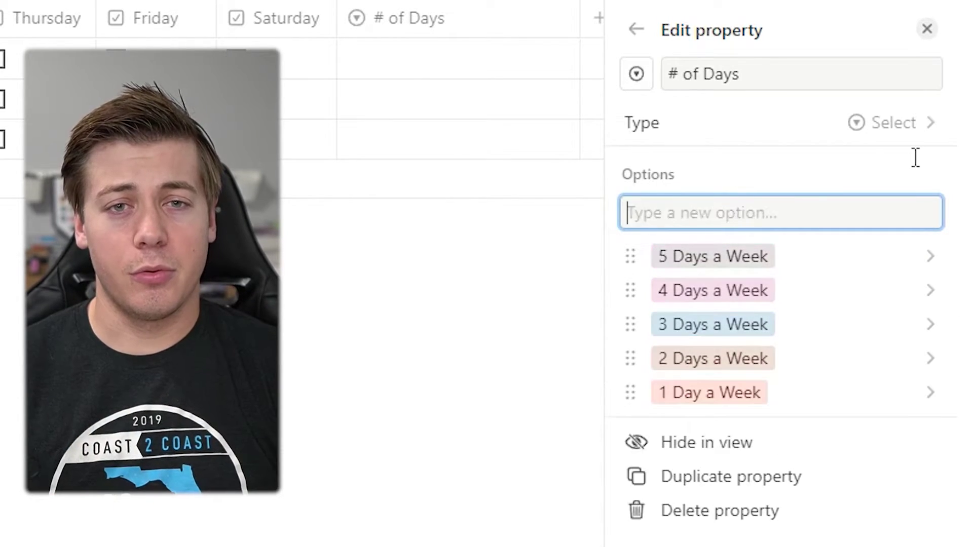
{"action": "type", "text": "Days a Week"}
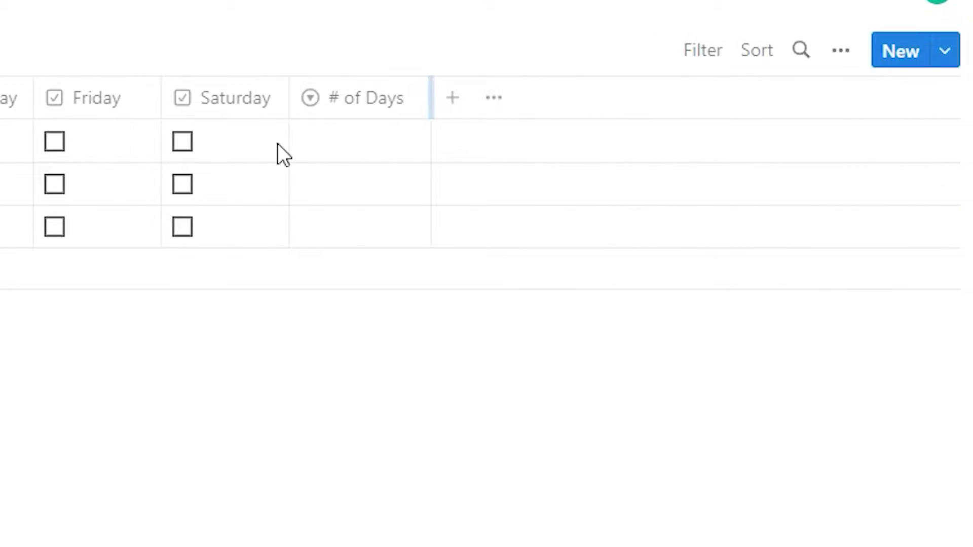
- Set row 1 to 7 Days a Week and row 2 to 1 Day a Week
{"action": "left_click", "coordinate": [335, 145]}
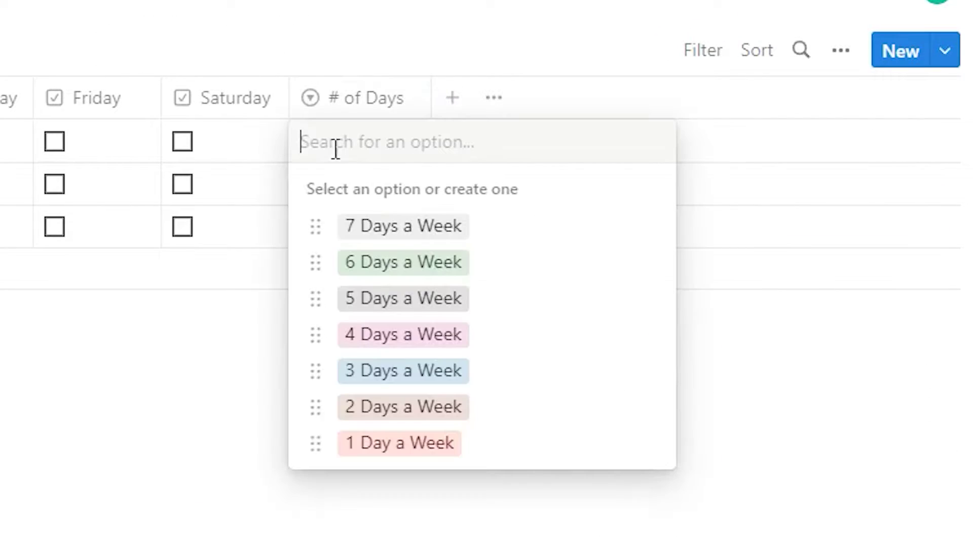
{"action": "left_click", "coordinate": [408, 227]}
{"action": "left_click", "coordinate": [309, 463]}
{"action": "left_click", "coordinate": [375, 191]}
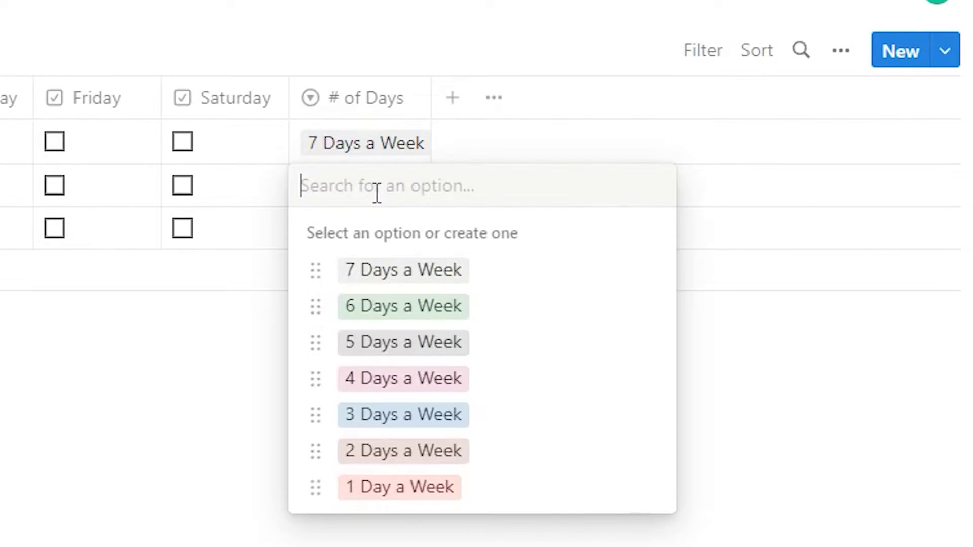
{"action": "left_click", "coordinate": [403, 488]}
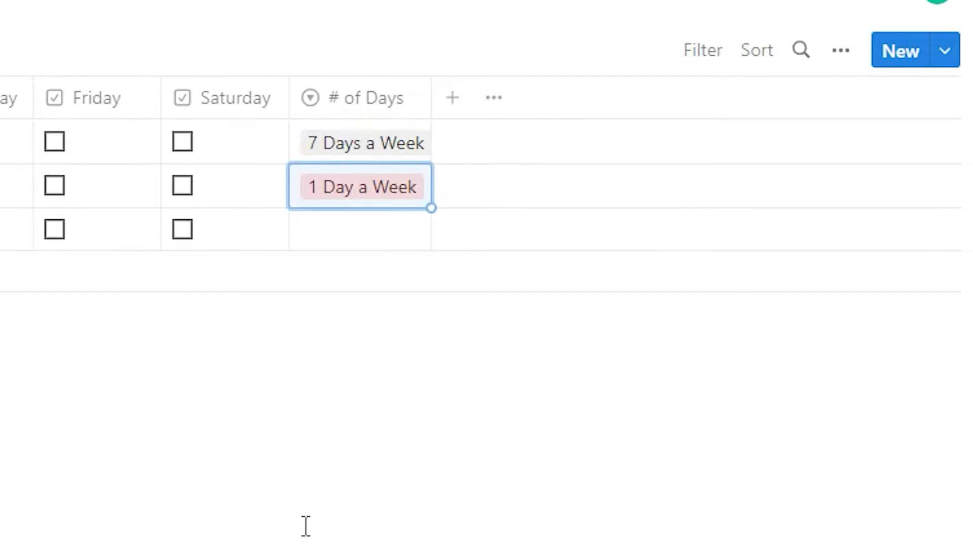
{"action": "left_click", "coordinate": [305, 526]}
{"action": "left_click", "coordinate": [448, 113]}
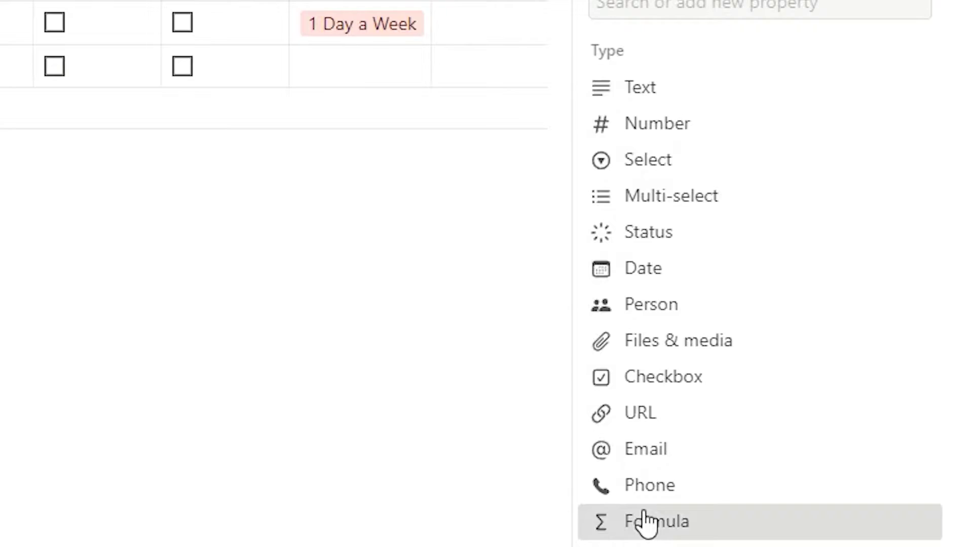
- Create a Formula column using toNumber(prop("Sunday")) and test it by toggling Sunday checkboxes
{"action": "left_click", "coordinate": [646, 522]}
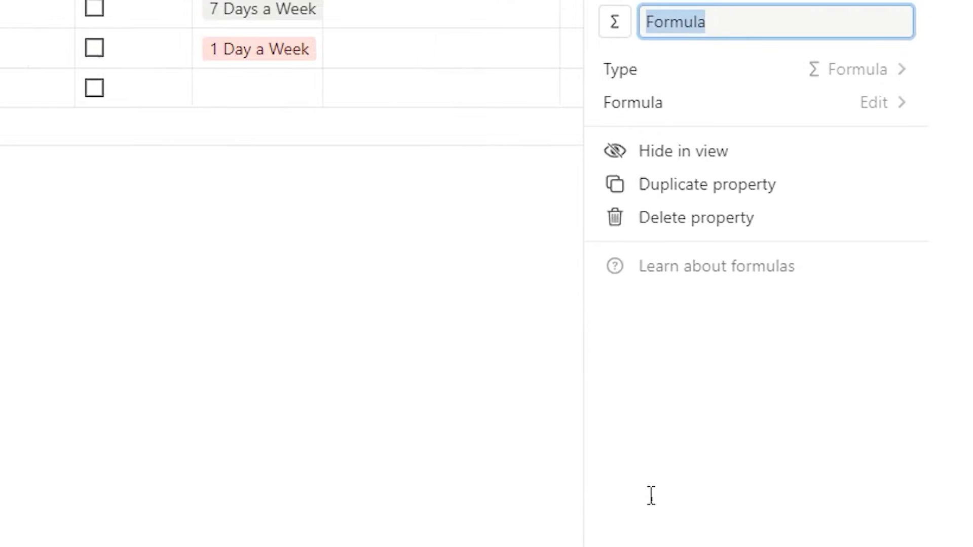
{"action": "left_click", "coordinate": [717, 101]}
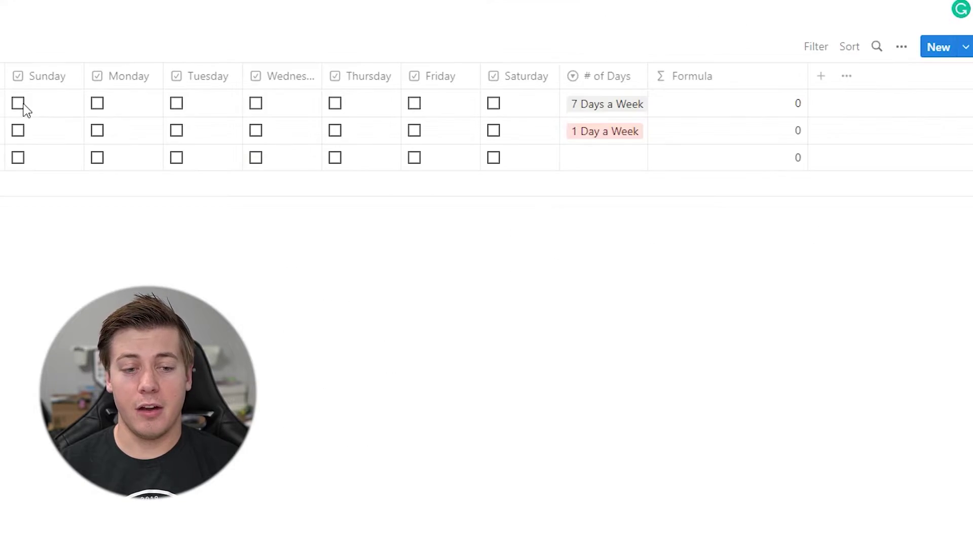
{"action": "left_click", "coordinate": [17, 104]}
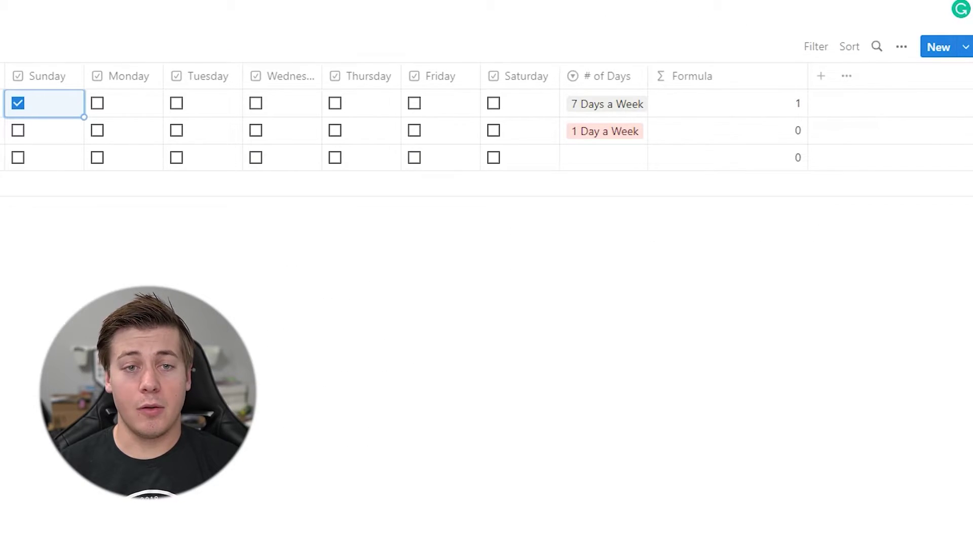
{"action": "left_click", "coordinate": [19, 103]}
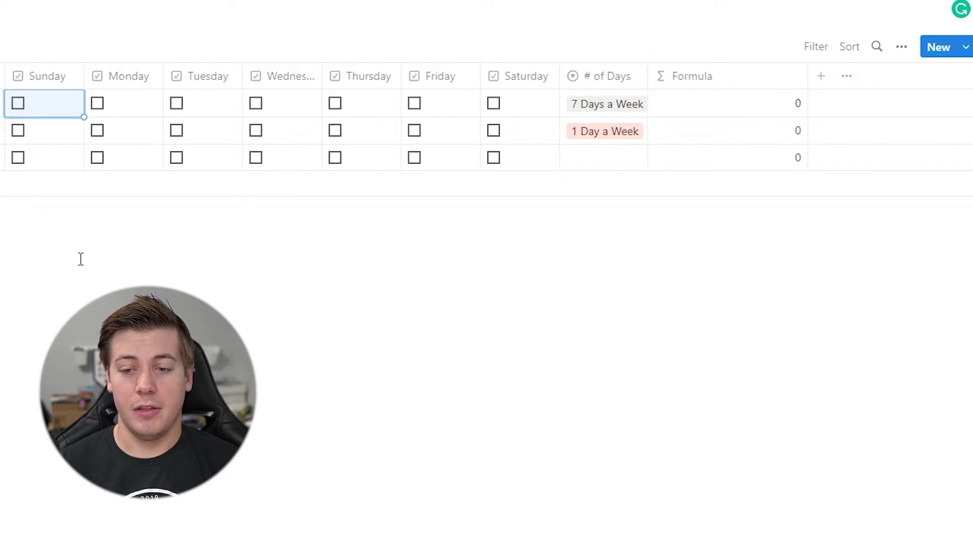
{"action": "left_click", "coordinate": [18, 104]}
{"action": "left_click", "coordinate": [18, 130]}
{"action": "left_click", "coordinate": [18, 131]}
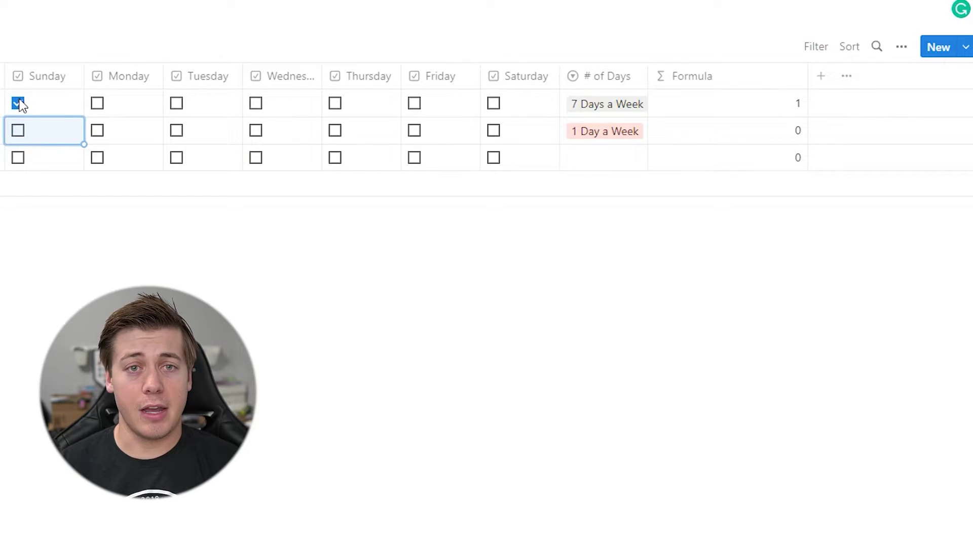
{"action": "left_click", "coordinate": [18, 104]}
- Extend the formula with + toNumber(prop("Monday")) and test by ticking days in row 1
{"action": "left_click", "coordinate": [732, 100]}
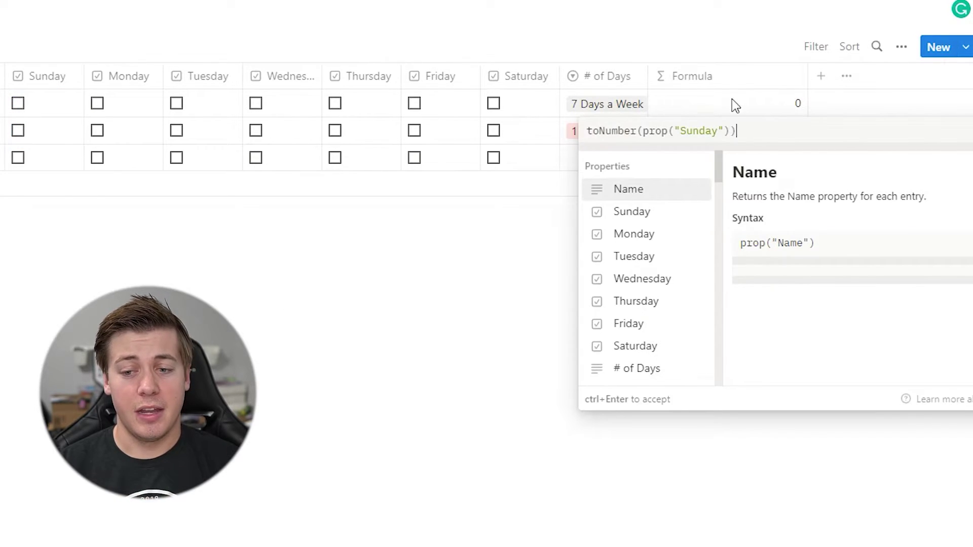
{"action": "type", "text": "+"}
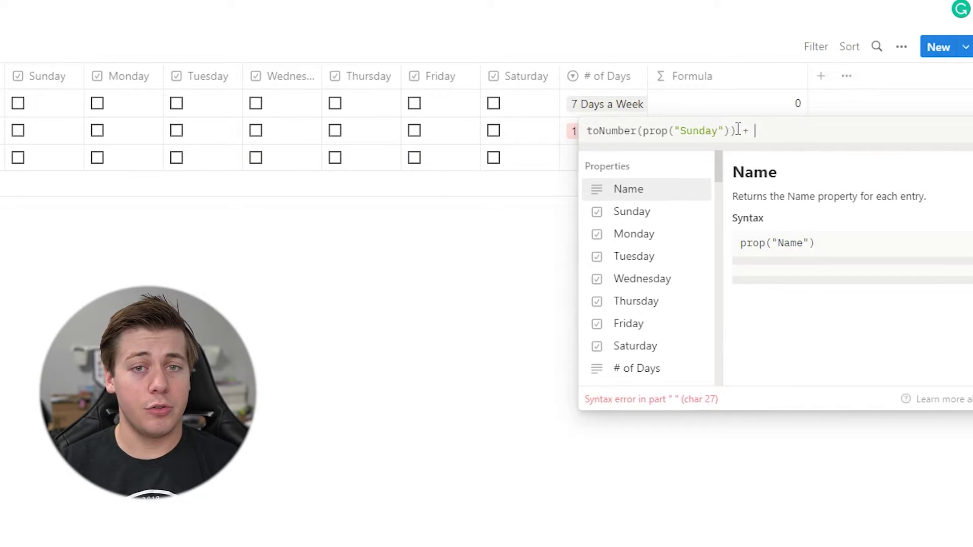
{"action": "left_click_drag", "start_coordinate": [739, 129], "coordinate": [589, 118]}
{"action": "key", "text": "ctrl+c"}
{"action": "left_click", "coordinate": [788, 134]}
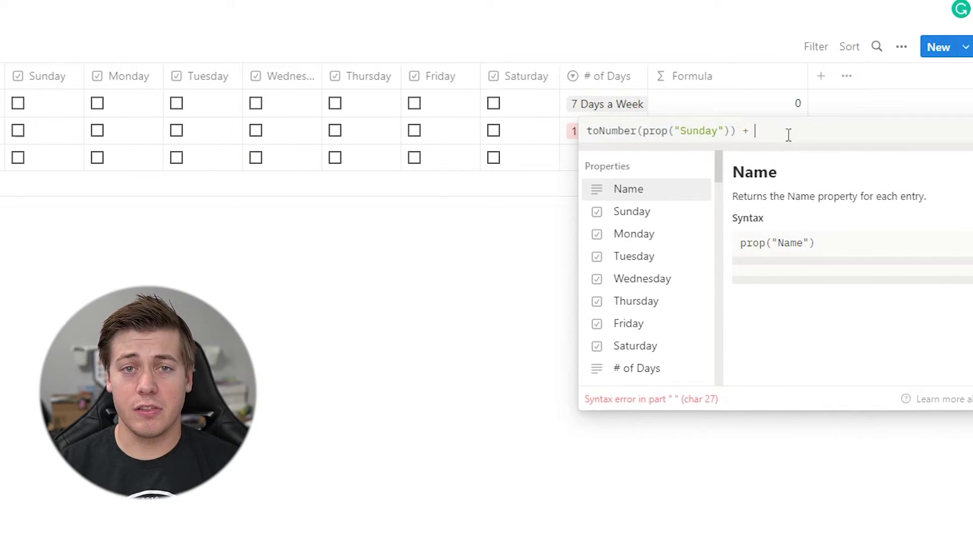
{"action": "key", "text": "ctrl+v"}
{"action": "double_click", "coordinate": [876, 130]}
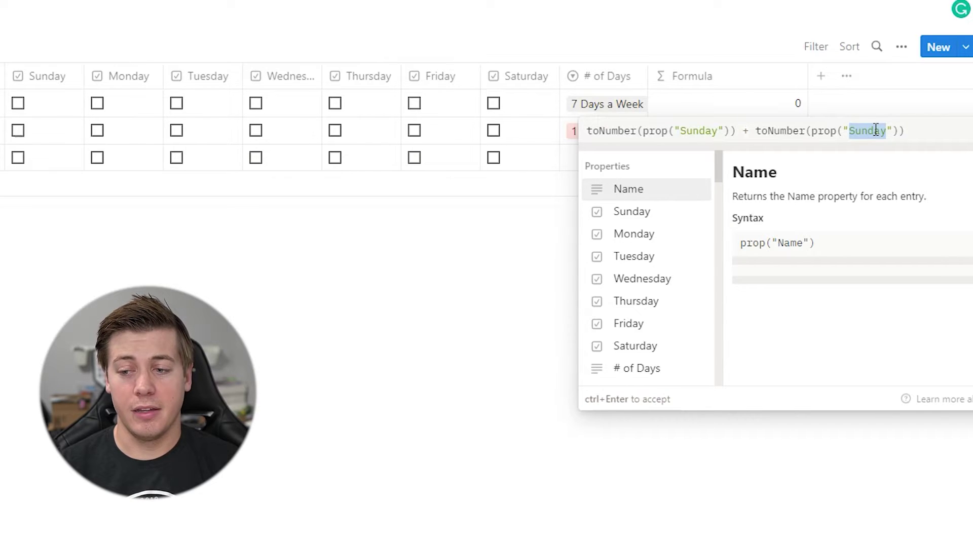
{"action": "type", "text": "Monday"}
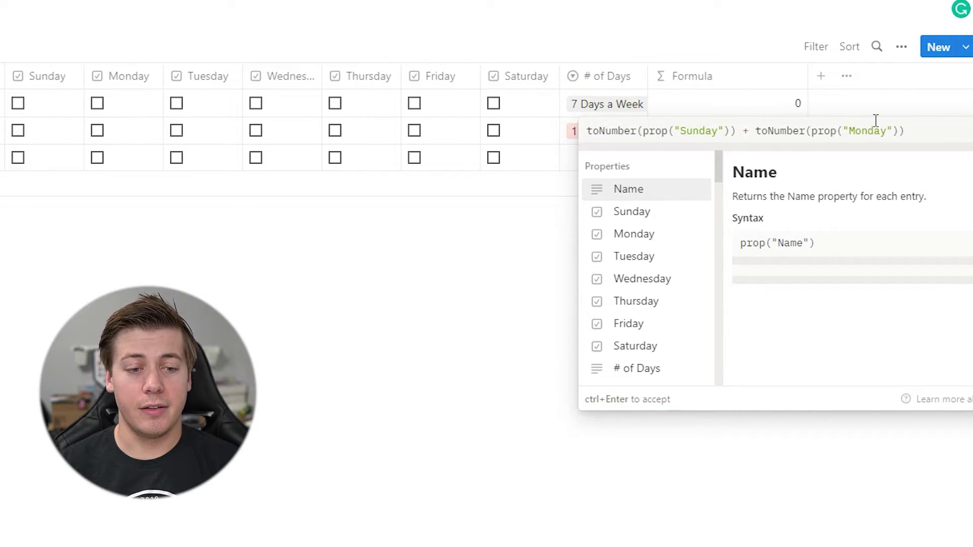
{"action": "key", "text": "ctrl+Return"}
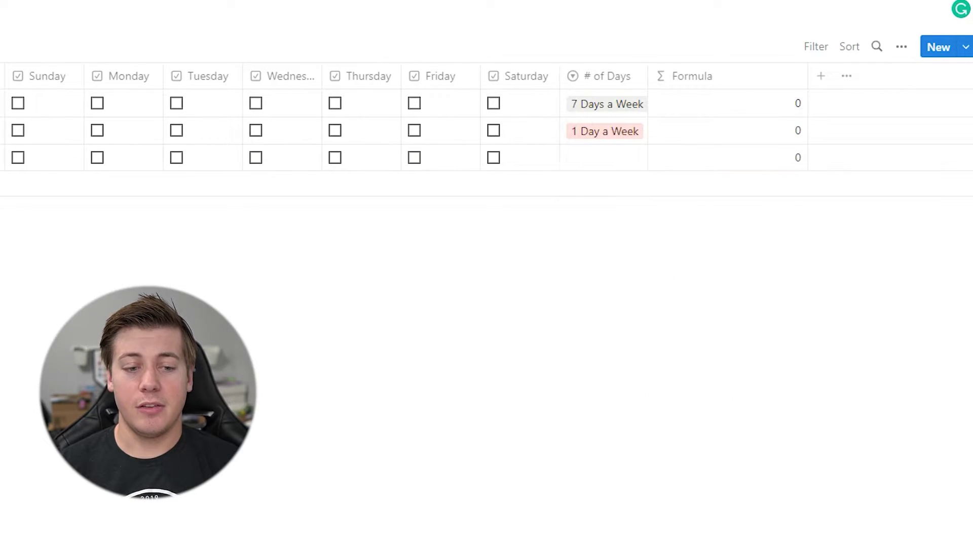
{"action": "left_click", "coordinate": [20, 103]}
{"action": "left_click", "coordinate": [98, 104]}
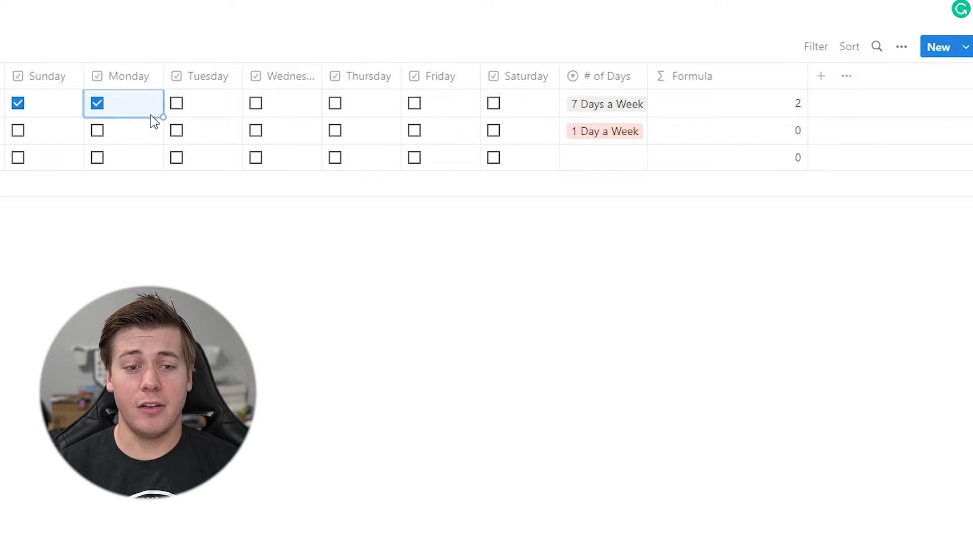
{"action": "left_click", "coordinate": [177, 104]}
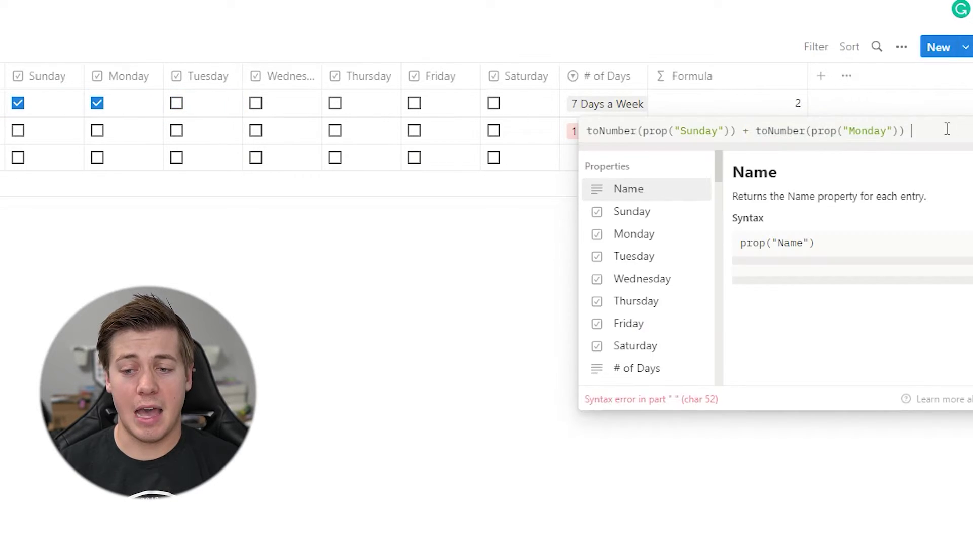
- Add toNumber terms for Tuesday, Wednesday, Thursday, Friday and Saturday to the formula
{"action": "key", "text": "ctrl+v"}
{"action": "double_click", "coordinate": [700, 147]}
{"action": "type", "text": "Tuesday"}
{"action": "key", "text": "ctrl+v"}
{"action": "double_click", "coordinate": [874, 147]}
{"action": "type", "text": "Wednesday"}
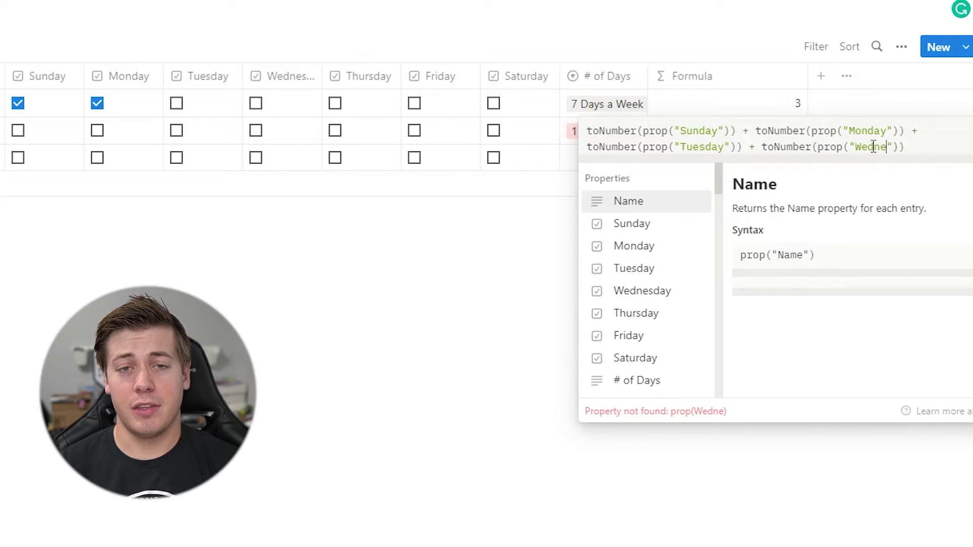
{"action": "key", "text": "ctrl+v"}
{"action": "double_click", "coordinate": [699, 163]}
{"action": "type", "text": "Thursday"}
{"action": "key", "text": "ctrl+v"}
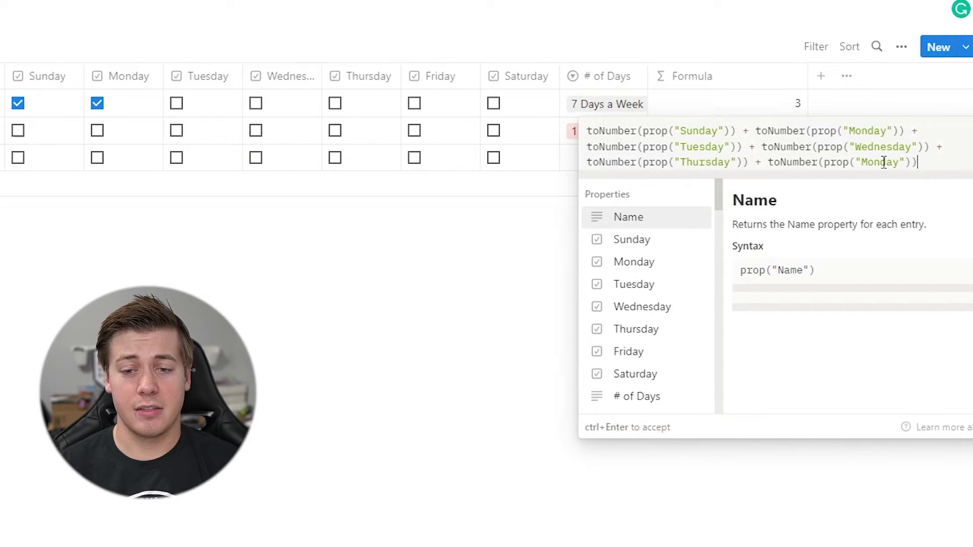
{"action": "double_click", "coordinate": [876, 162]}
{"action": "type", "text": "Friday"}
{"action": "key", "text": "ctrl+v"}
{"action": "double_click", "coordinate": [702, 178]}
{"action": "type", "text": "Saturday"}
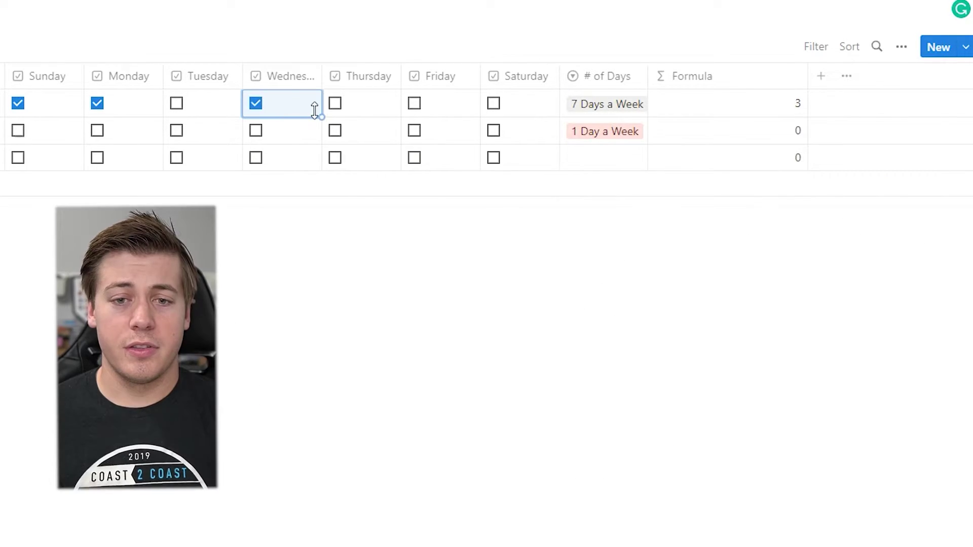
- Verify the day count by toggling Thursday, Wednesday, Monday and Sunday in row 1
{"action": "left_click", "coordinate": [335, 104]}
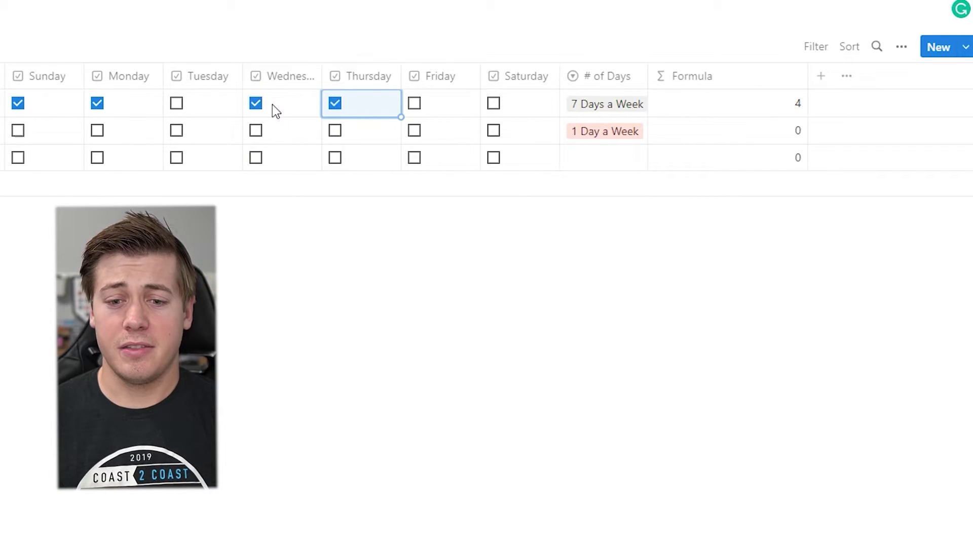
{"action": "left_click", "coordinate": [256, 104]}
{"action": "left_click", "coordinate": [335, 104]}
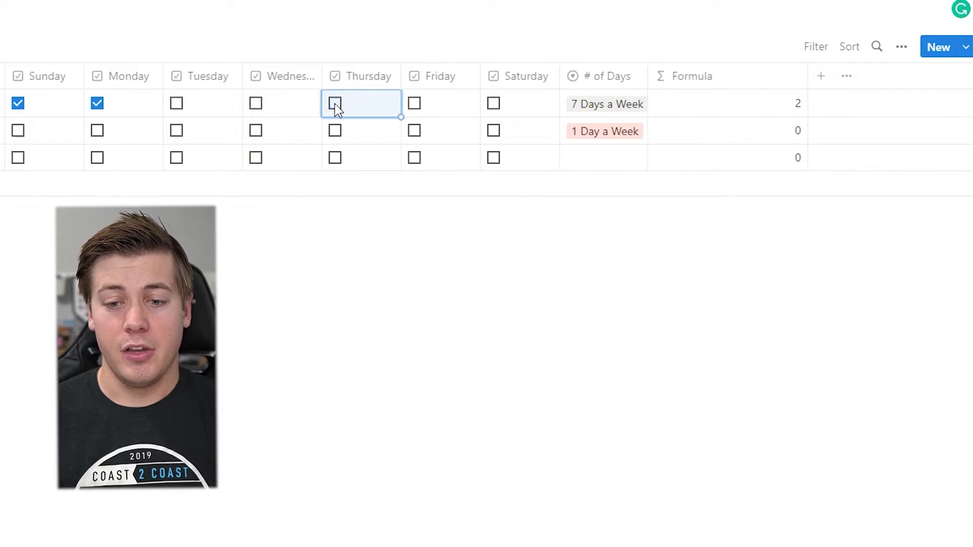
{"action": "left_click", "coordinate": [97, 103]}
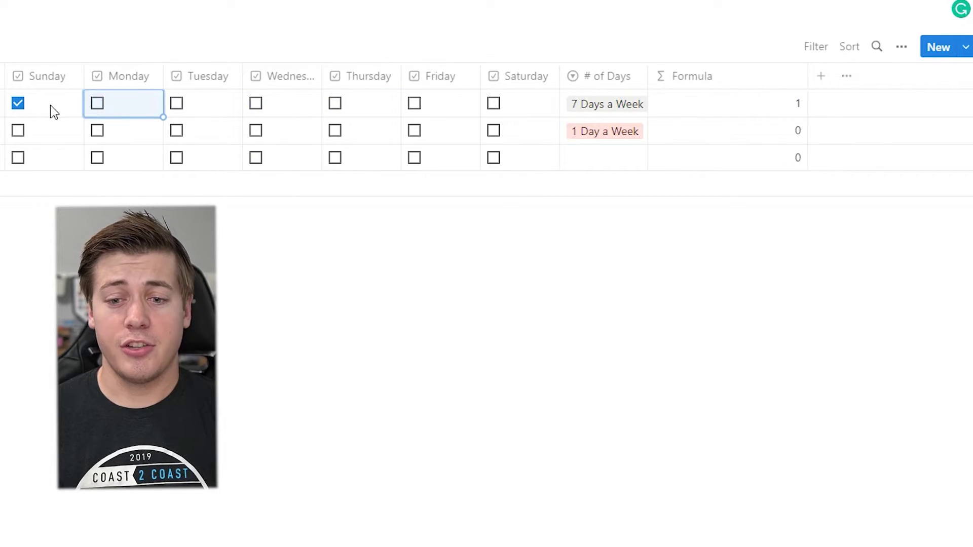
{"action": "left_click", "coordinate": [17, 104]}
{"action": "left_click", "coordinate": [701, 105]}
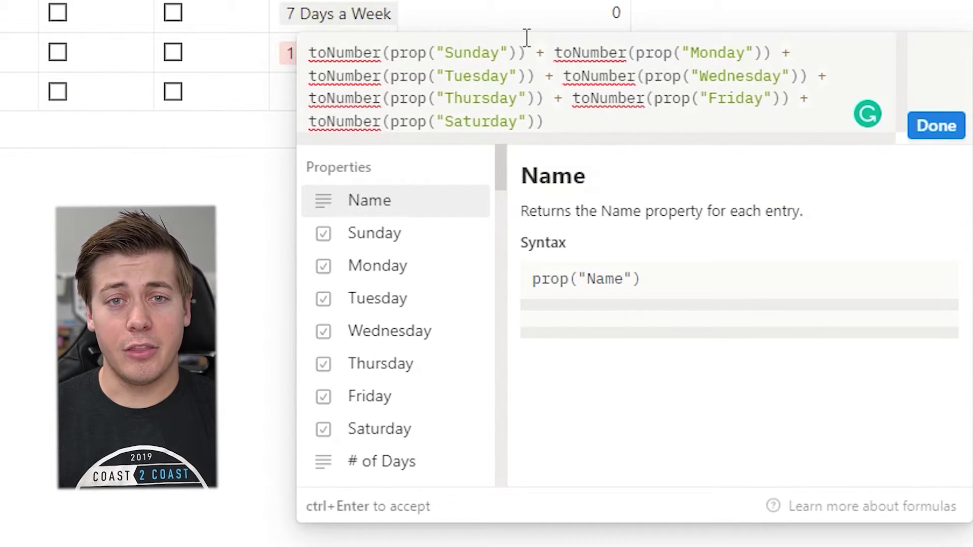
- Wrap the day sum in parentheses and divide it by toNumber(slice(prop("# of Days"), 0, 1))
{"action": "type", "text": ")"}
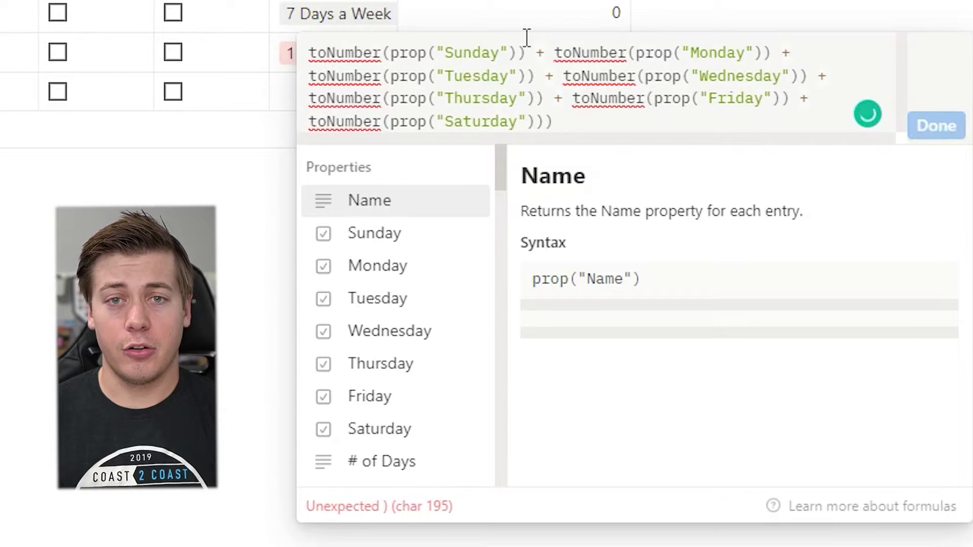
{"action": "left_click", "coordinate": [311, 52]}
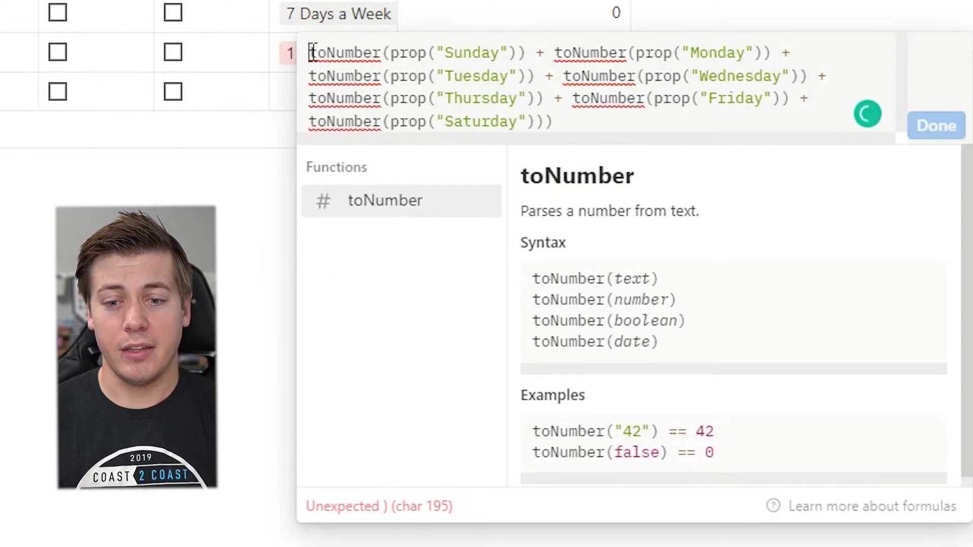
{"action": "type", "text": "("}
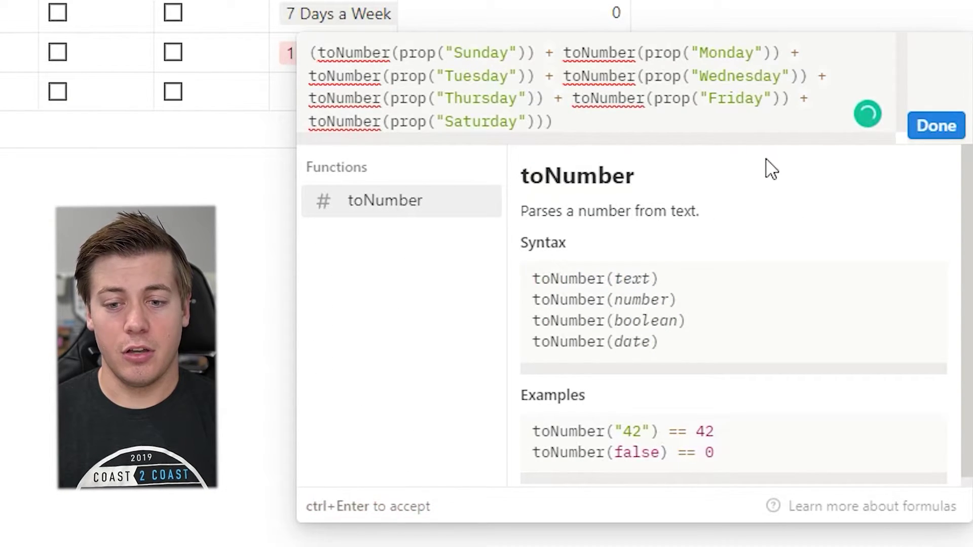
{"action": "left_click", "coordinate": [606, 121]}
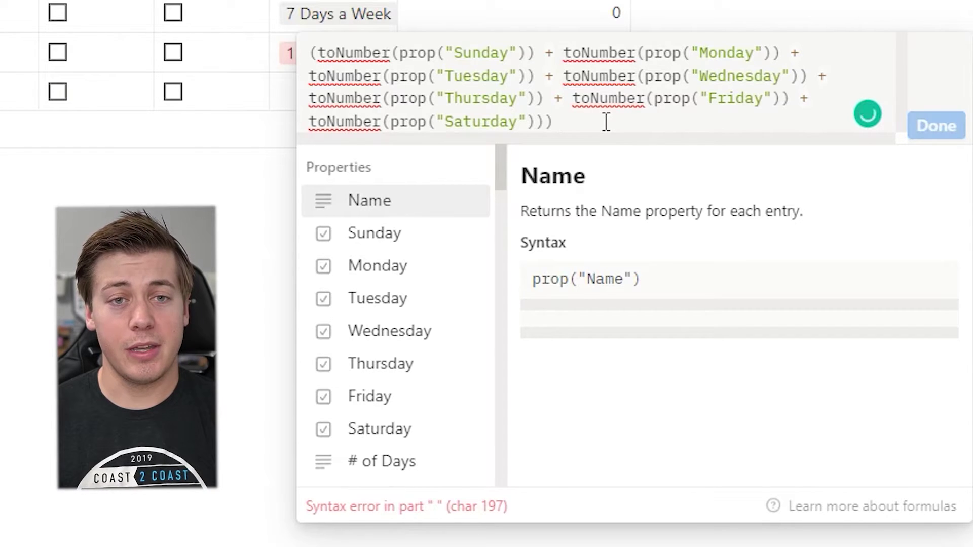
{"action": "type", "text": "/"}
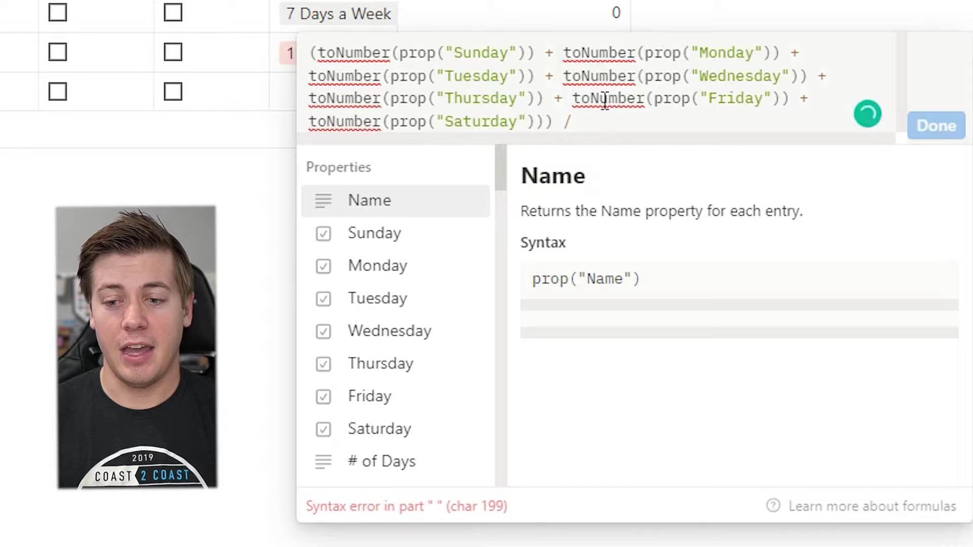
{"action": "type", "text": " to"}
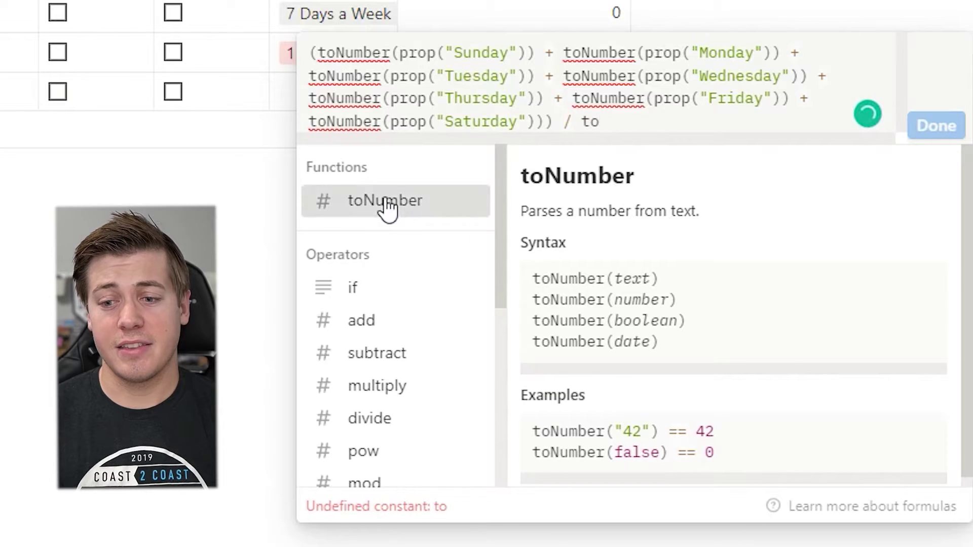
{"action": "left_click", "coordinate": [387, 207]}
{"action": "type", "text": "slic"}
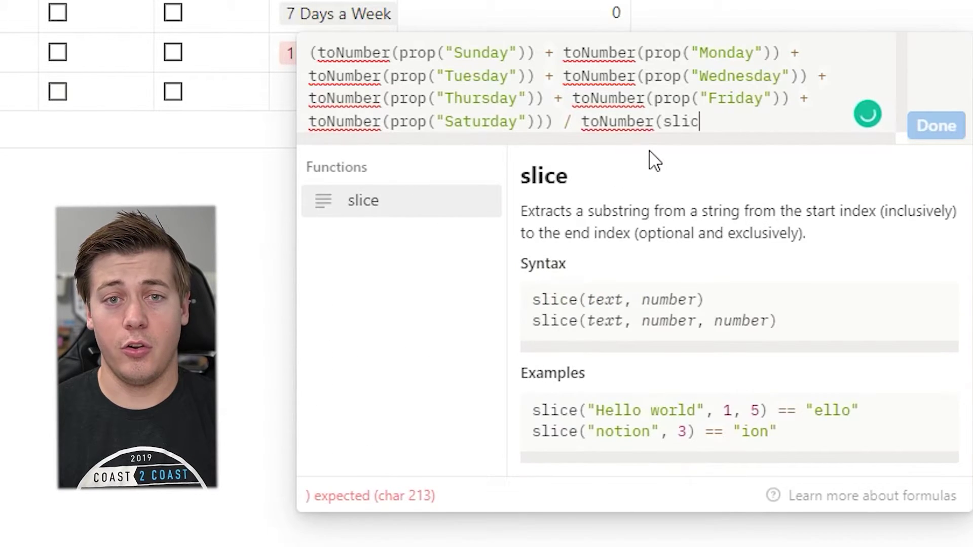
{"action": "left_click", "coordinate": [477, 207]}
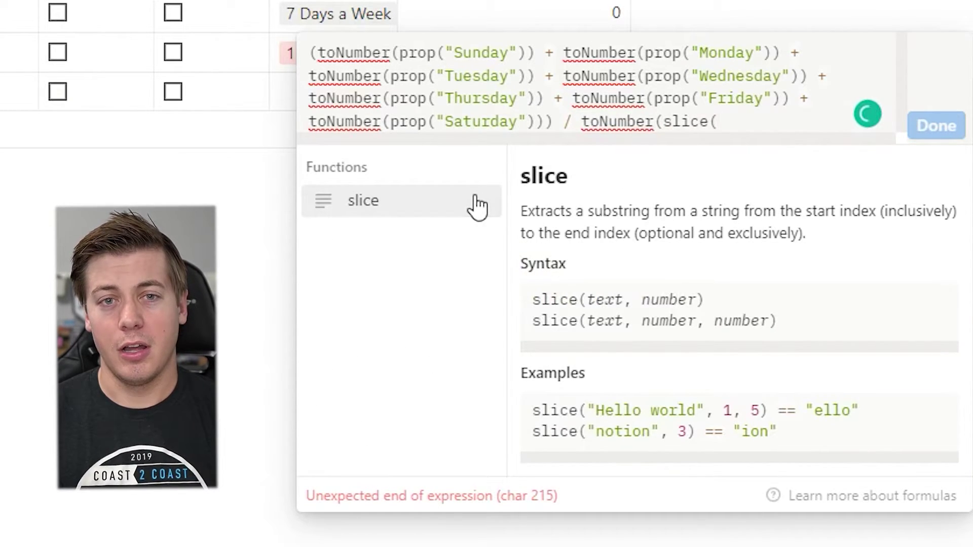
{"action": "type", "text": "prop"}
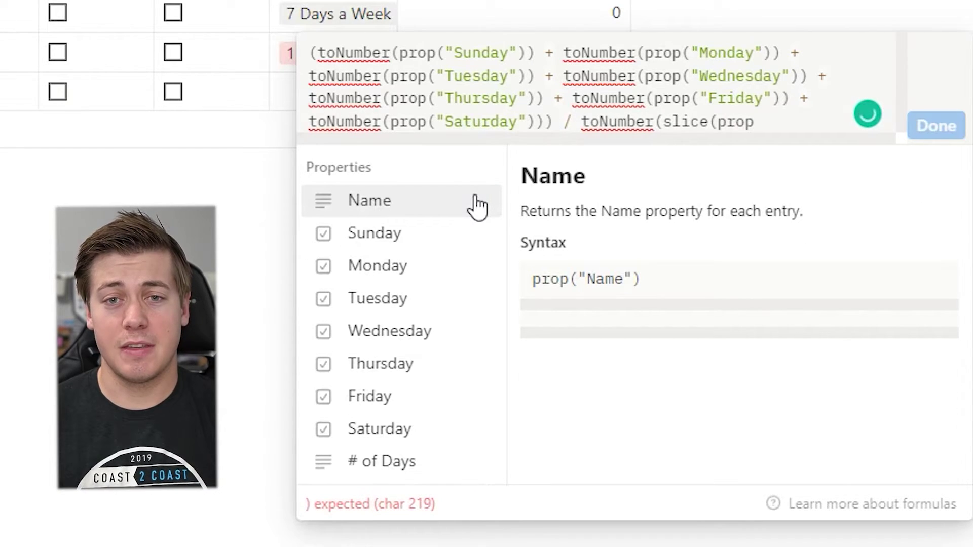
{"action": "left_click", "coordinate": [394, 463]}
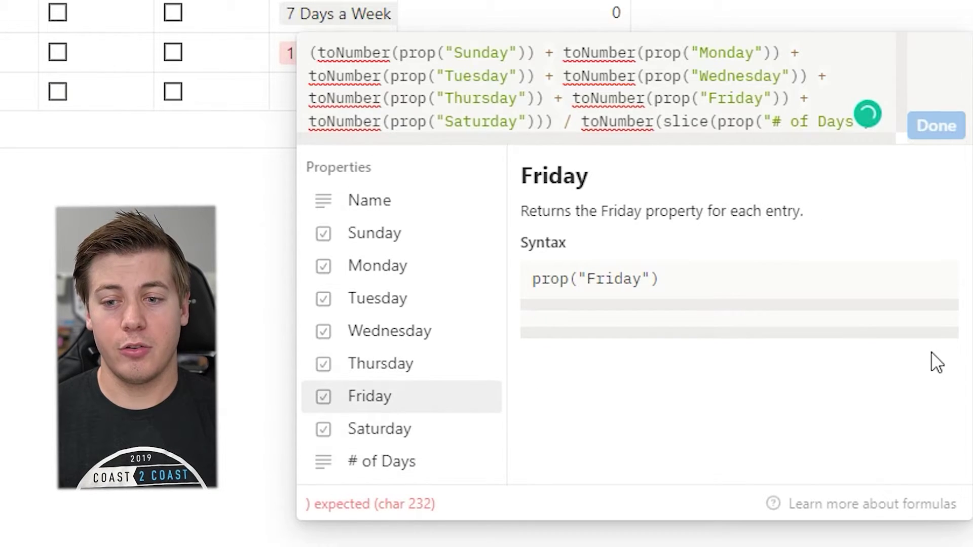
{"action": "type", "text": ","}
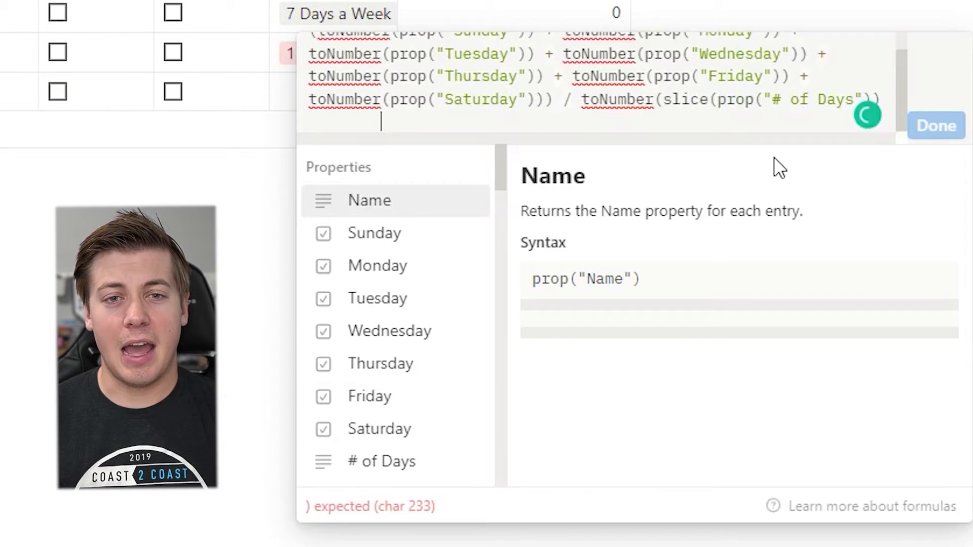
{"action": "type", "text": " 0, 1)"}
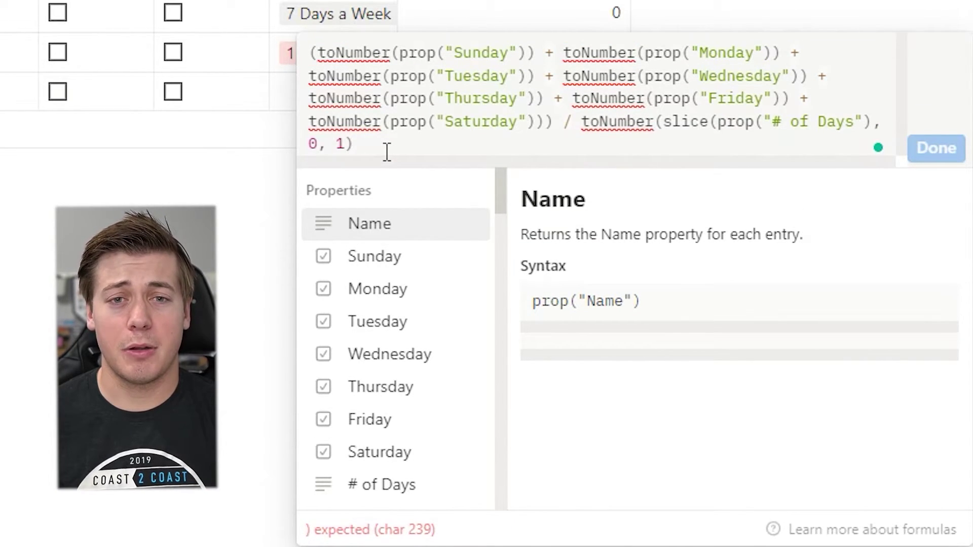
{"action": "type", "text": ")"}
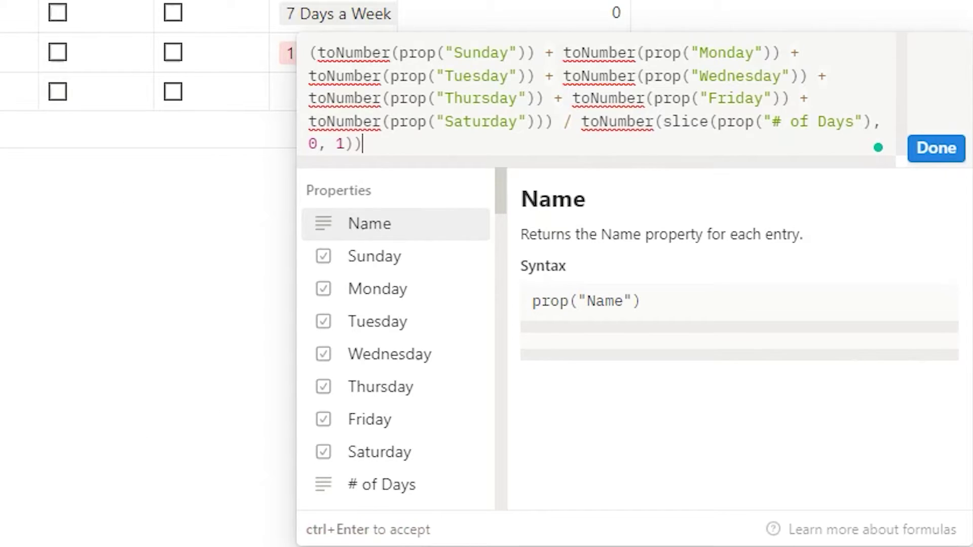
{"action": "left_click", "coordinate": [941, 147]}
- Tick Sunday, Monday and Wednesday for the first task and format the Formula as Percent
{"action": "left_click", "coordinate": [14, 133]}
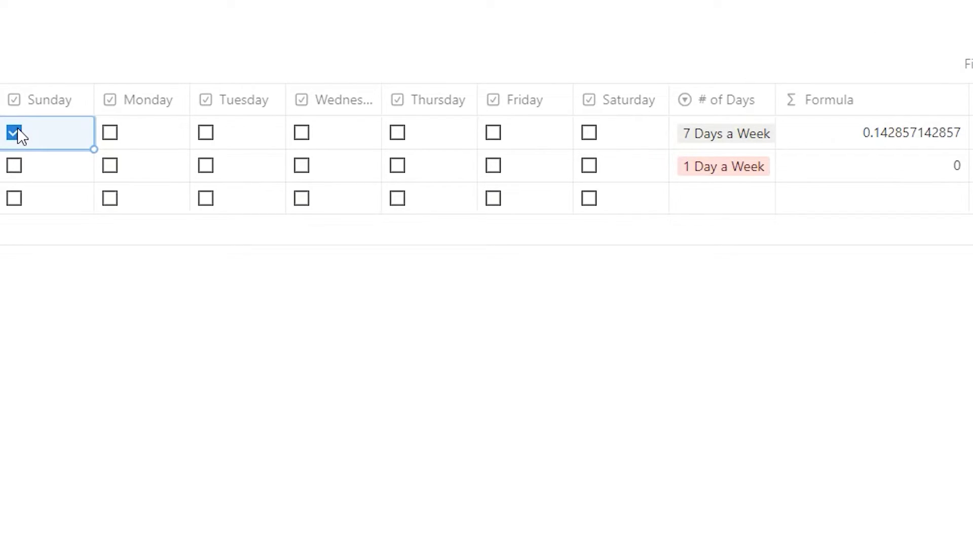
{"action": "left_click", "coordinate": [14, 132]}
{"action": "left_click", "coordinate": [109, 133]}
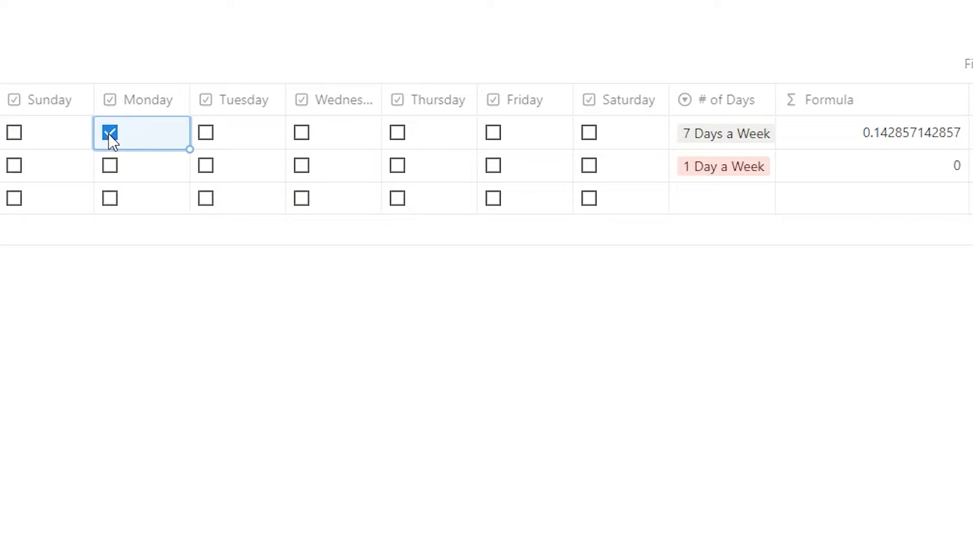
{"action": "left_click", "coordinate": [13, 133]}
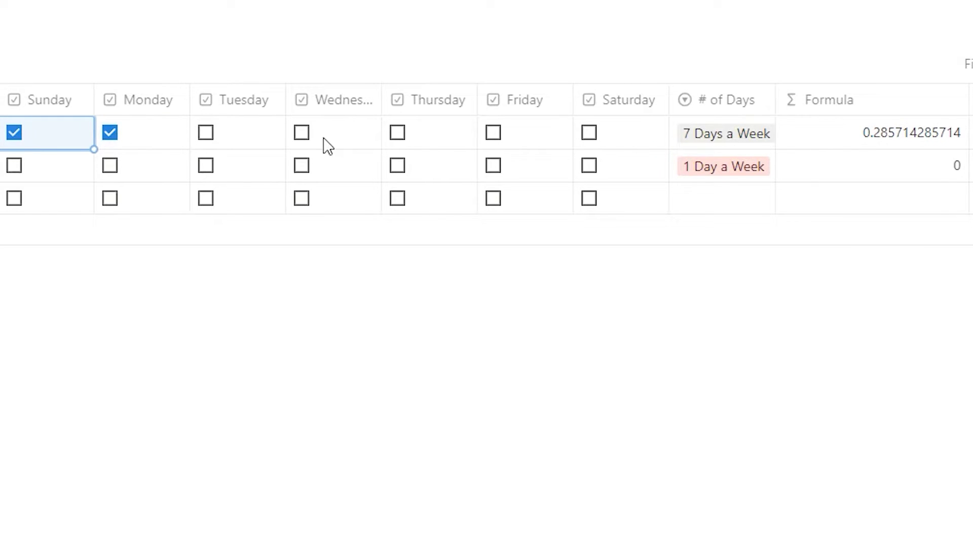
{"action": "left_click", "coordinate": [302, 133]}
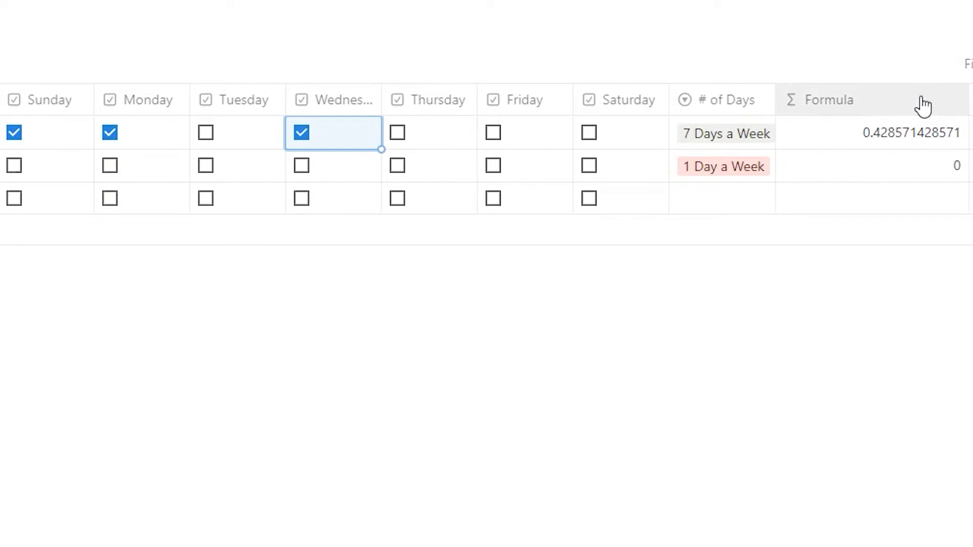
{"action": "left_click", "coordinate": [791, 134]}
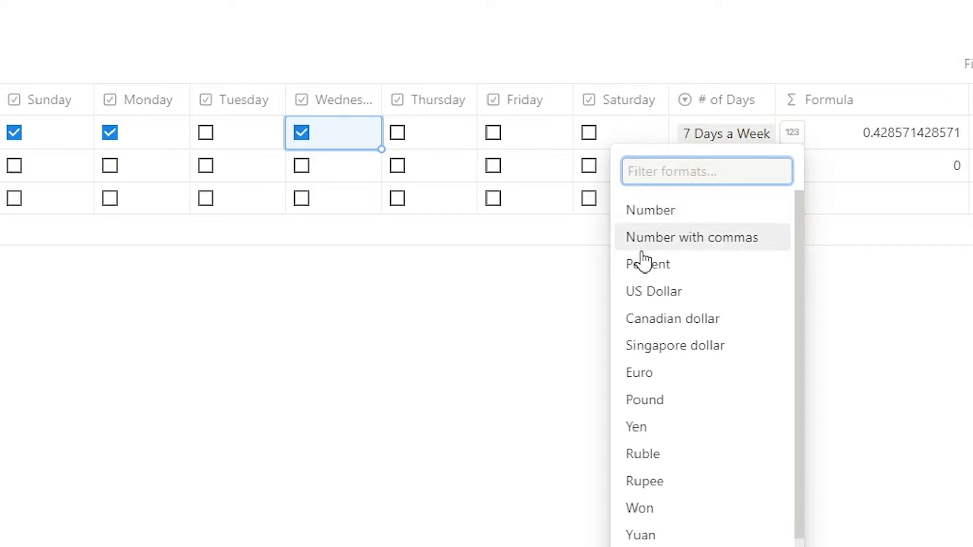
{"action": "left_click", "coordinate": [634, 265]}
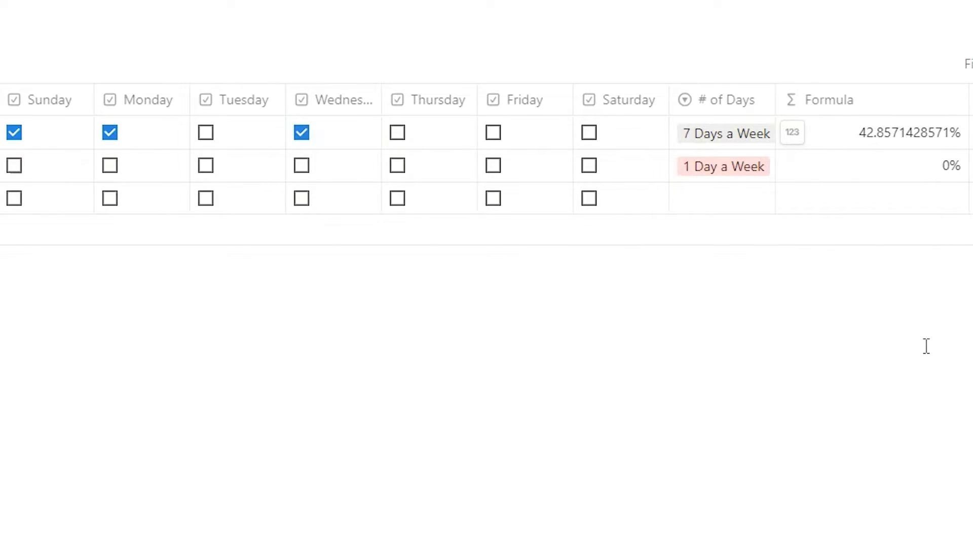
- Tick Thursday, Friday, Saturday and Tuesday so all seven days are done
{"action": "left_click", "coordinate": [398, 134]}
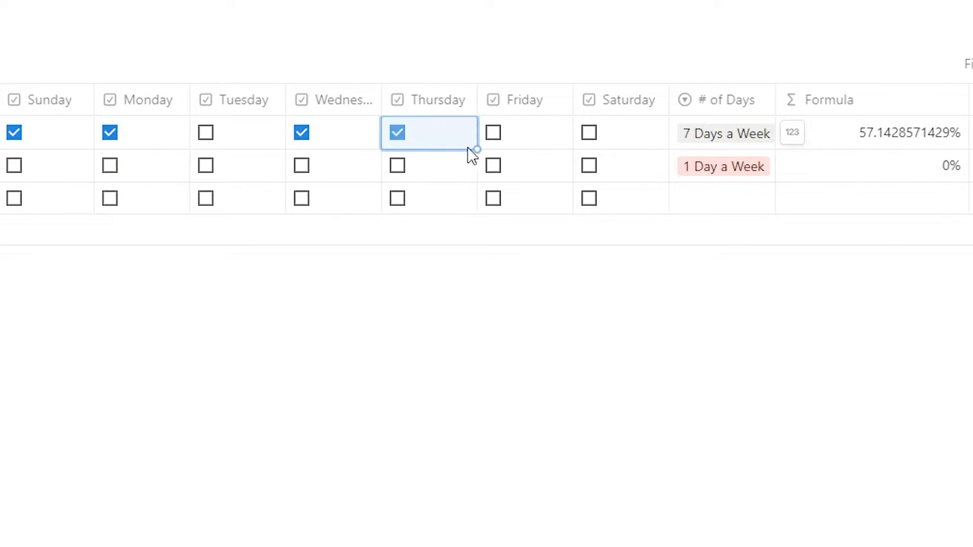
{"action": "left_click", "coordinate": [495, 135]}
{"action": "left_click", "coordinate": [592, 133]}
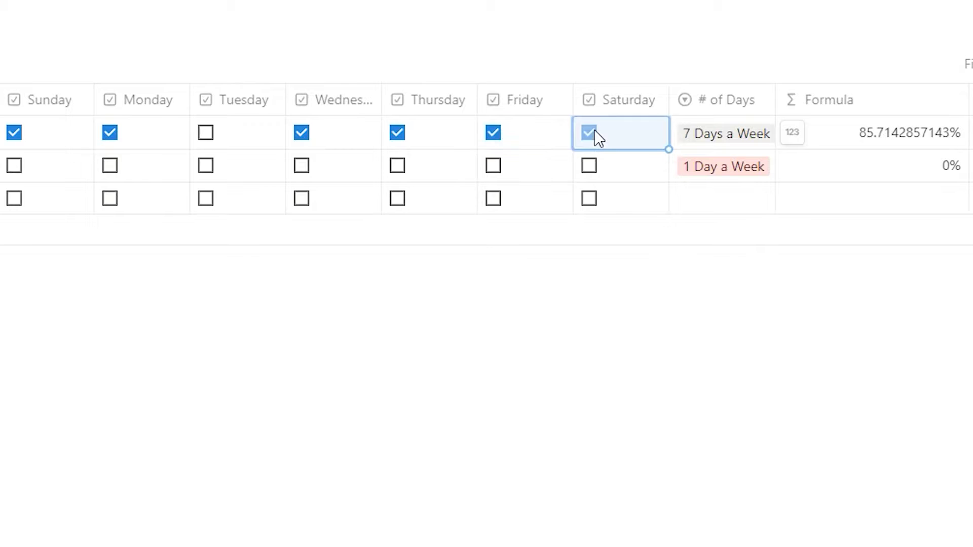
{"action": "left_click", "coordinate": [205, 133]}
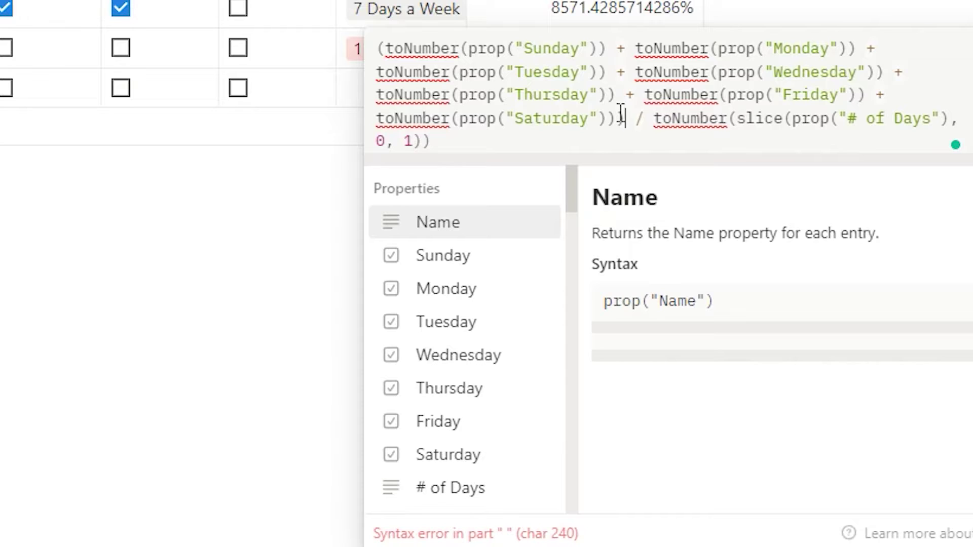
- Wrap the progress formula in round((...) * 100)/100 so it shows whole percentages
{"action": "left_click", "coordinate": [187, 400]}
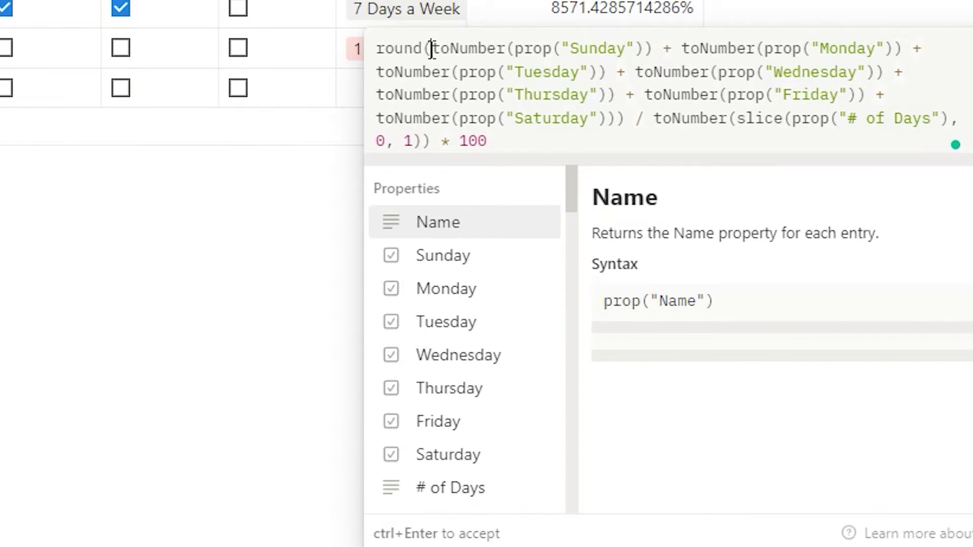
{"action": "left_click", "coordinate": [432, 49]}
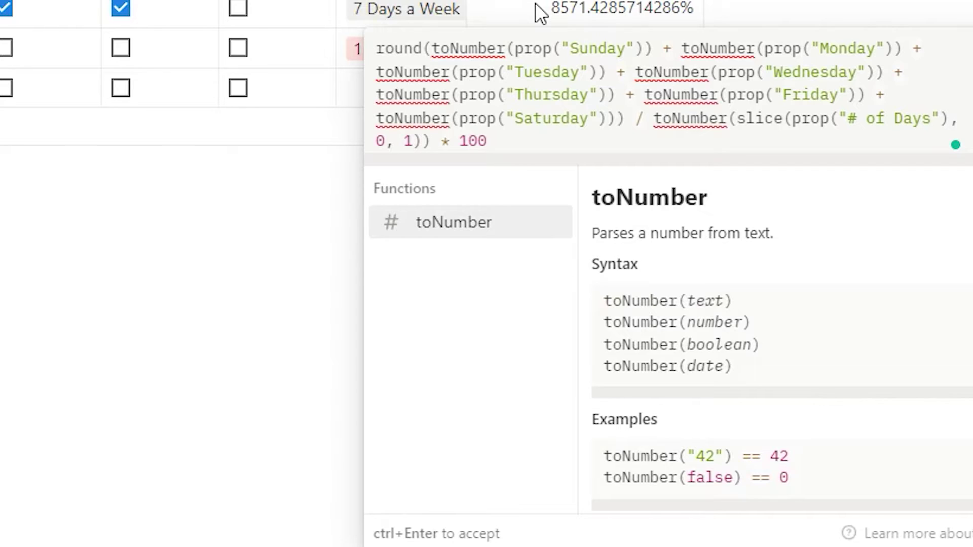
{"action": "type", "text": "("}
{"action": "left_click", "coordinate": [494, 141]}
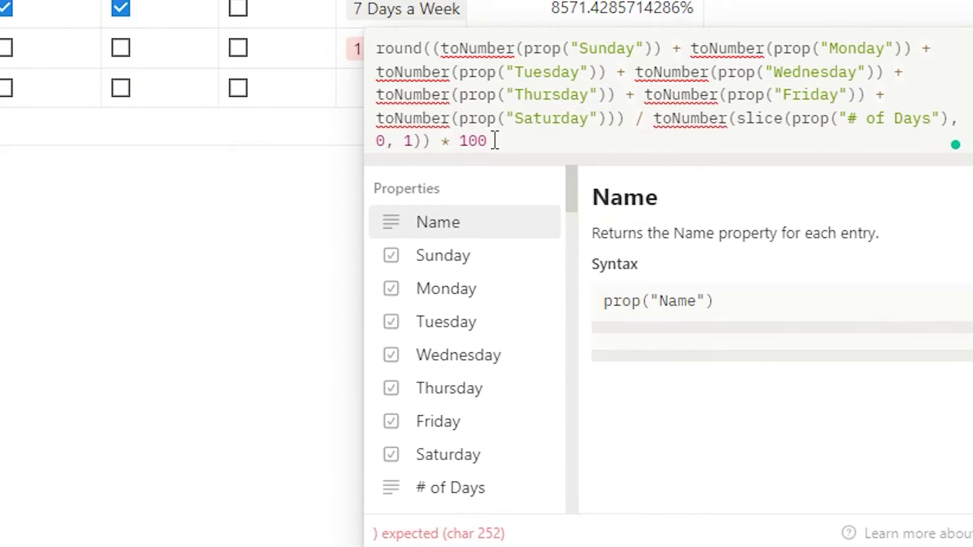
{"action": "type", "text": ")"}
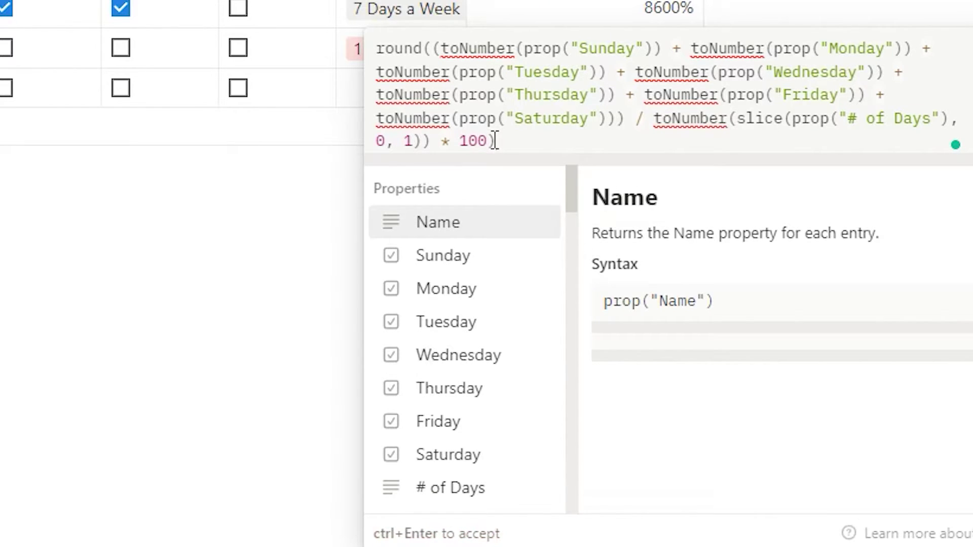
{"action": "type", "text": "/100"}
{"action": "key", "text": "ctrl+Return"}
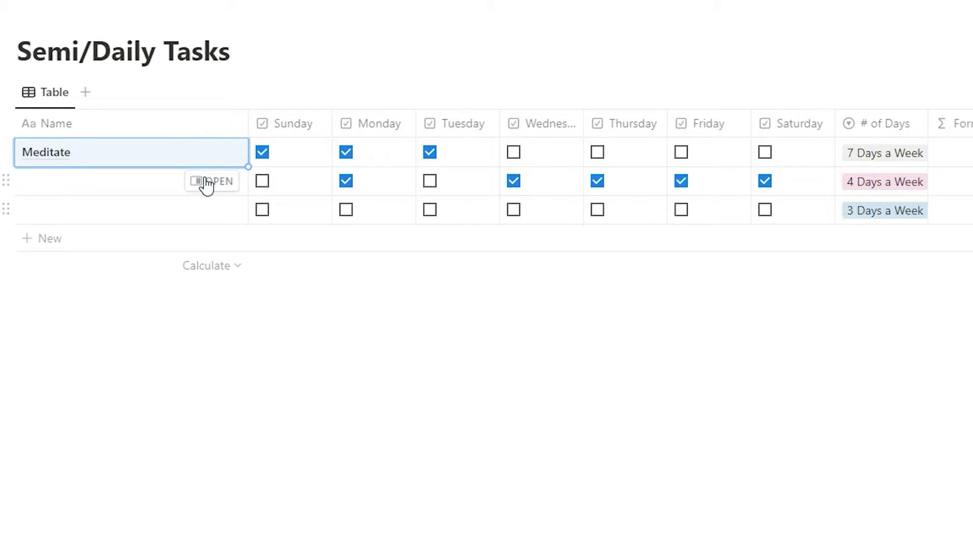
- Give the Meditate task a meditating-person icon
{"action": "left_click", "coordinate": [223, 153]}
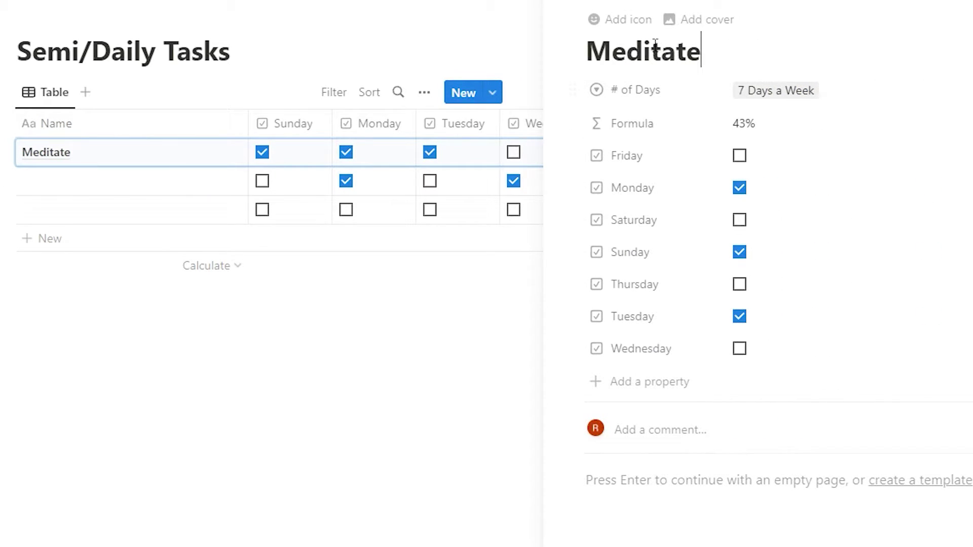
{"action": "left_click", "coordinate": [611, 21]}
{"action": "left_click", "coordinate": [597, 65]}
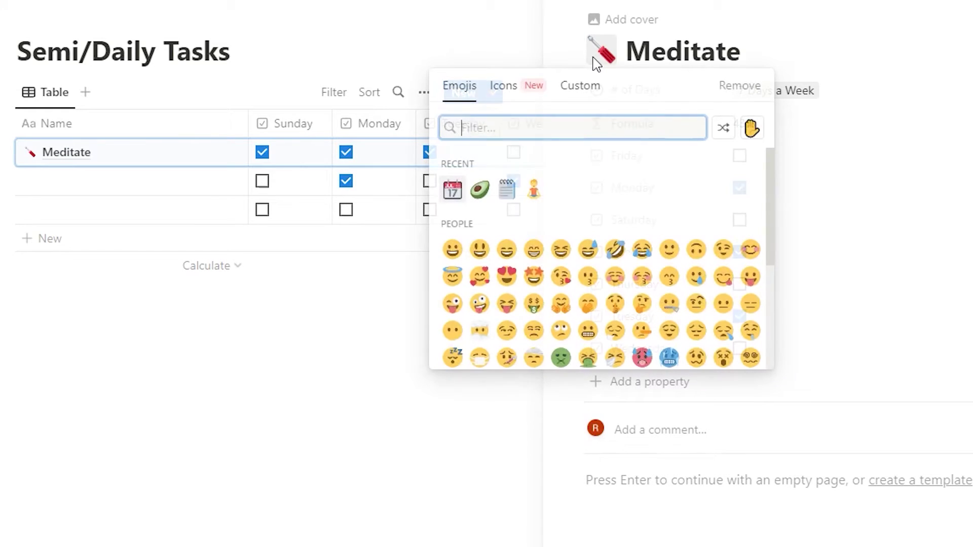
{"action": "left_click", "coordinate": [531, 189]}
- Name the second task Guitar with a guitar emoji icon, and delete the empty third row
{"action": "left_click", "coordinate": [79, 176]}
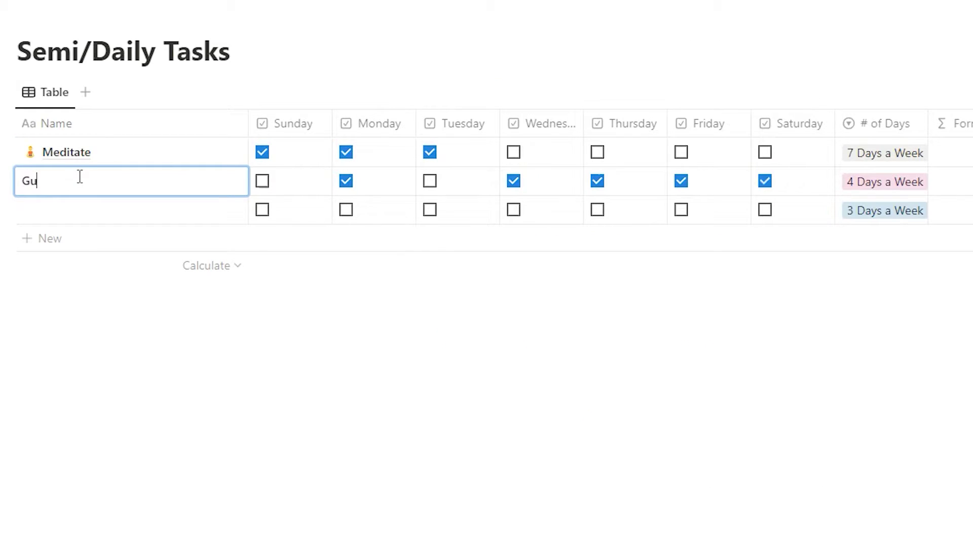
{"action": "type", "text": "Guitar"}
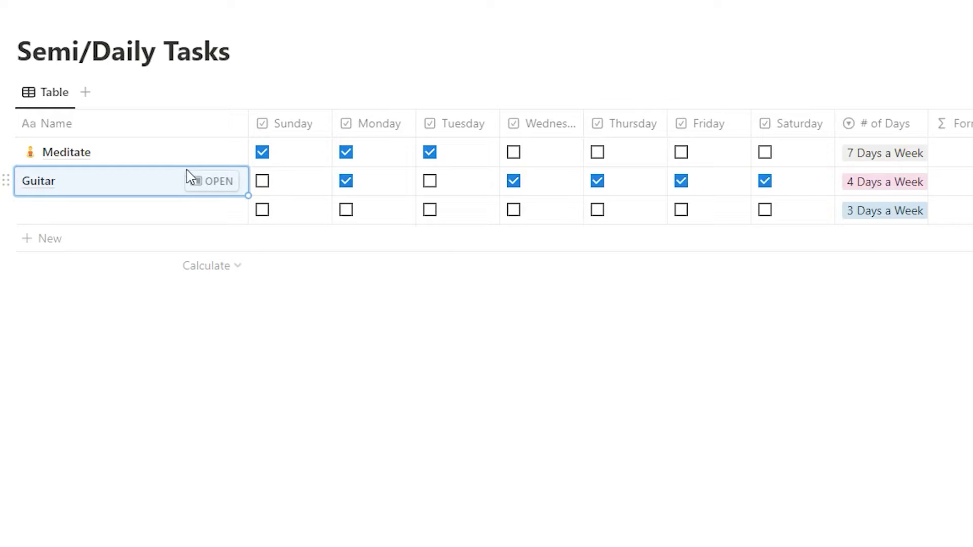
{"action": "left_click", "coordinate": [219, 182]}
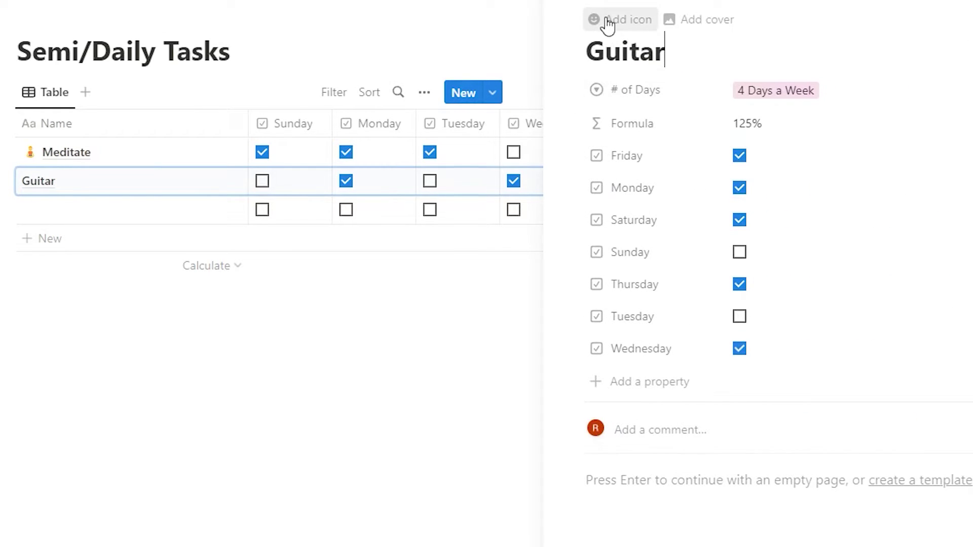
{"action": "left_click", "coordinate": [610, 20]}
{"action": "left_click", "coordinate": [615, 60]}
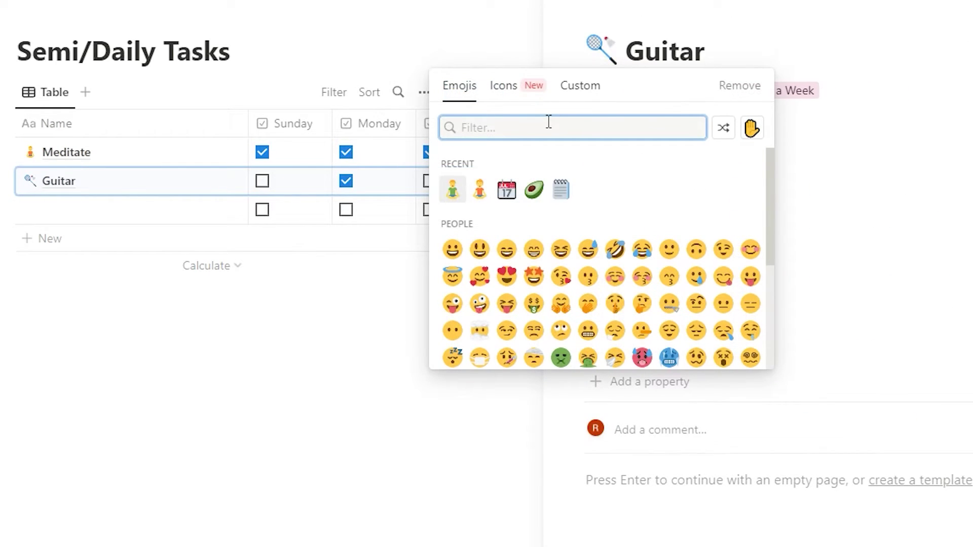
{"action": "type", "text": "guita"}
{"action": "left_click", "coordinate": [453, 170]}
{"action": "key", "text": "Escape"}
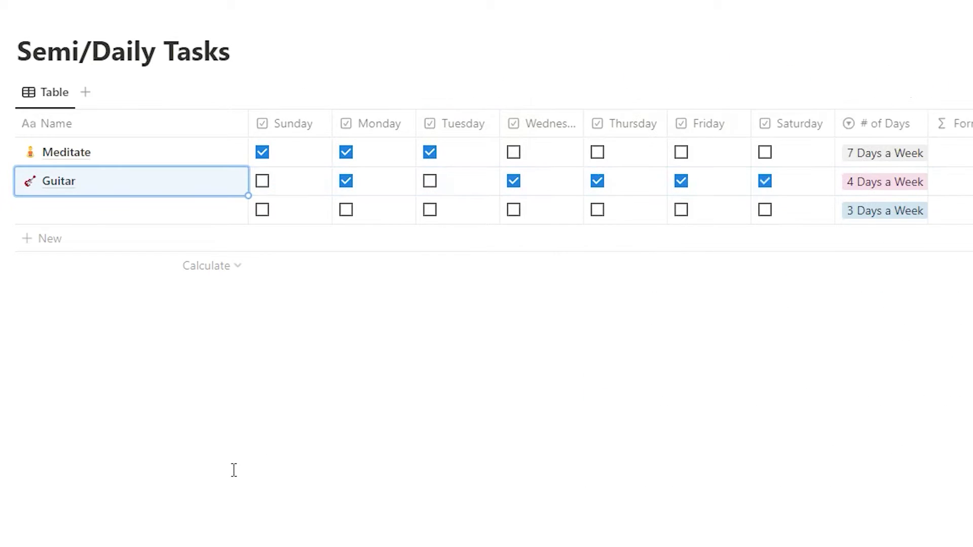
{"action": "left_click", "coordinate": [5, 210]}
{"action": "key", "text": "Delete"}
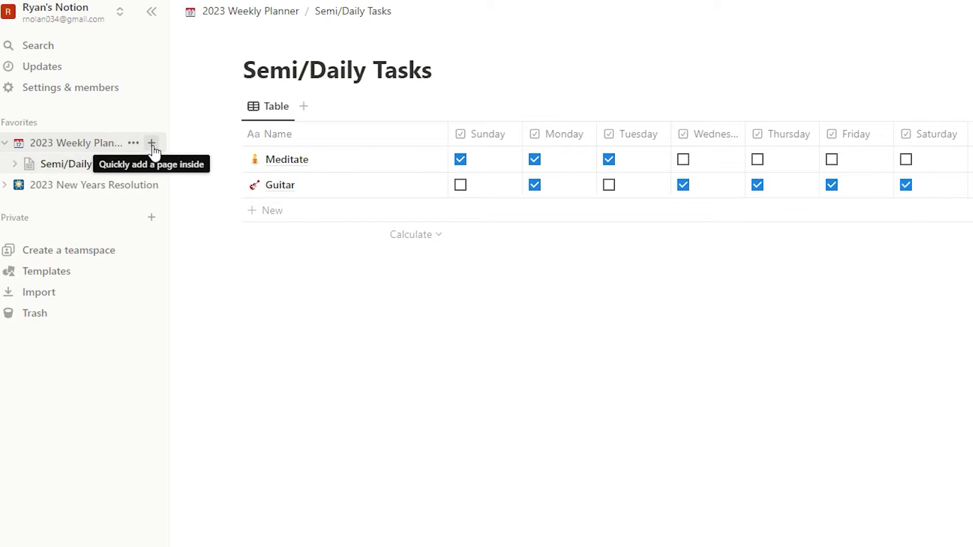
- Create a 'Number Tasks' subpage under 2023 Weekly Planner as a new table database
{"action": "left_click", "coordinate": [152, 143]}
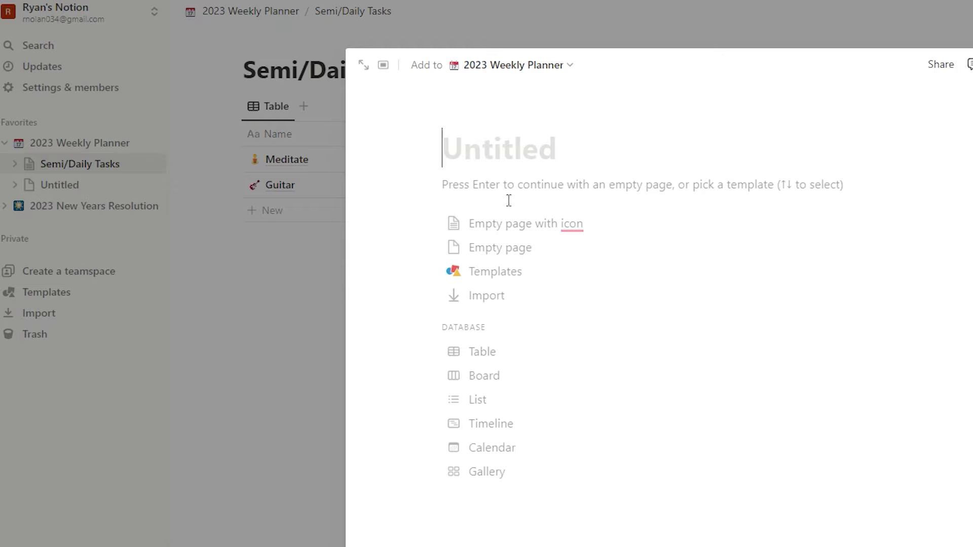
{"action": "type", "text": "Number"}
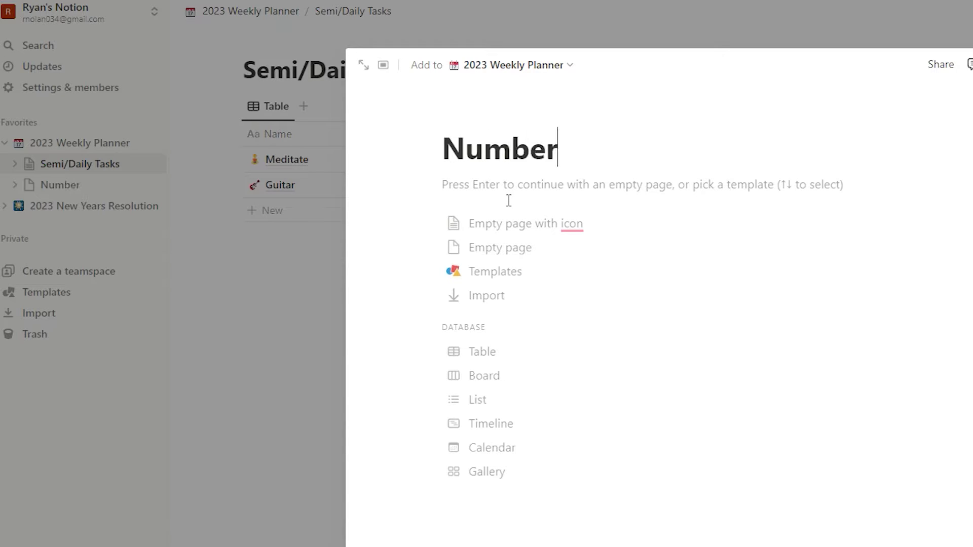
{"action": "type", "text": " Tasks"}
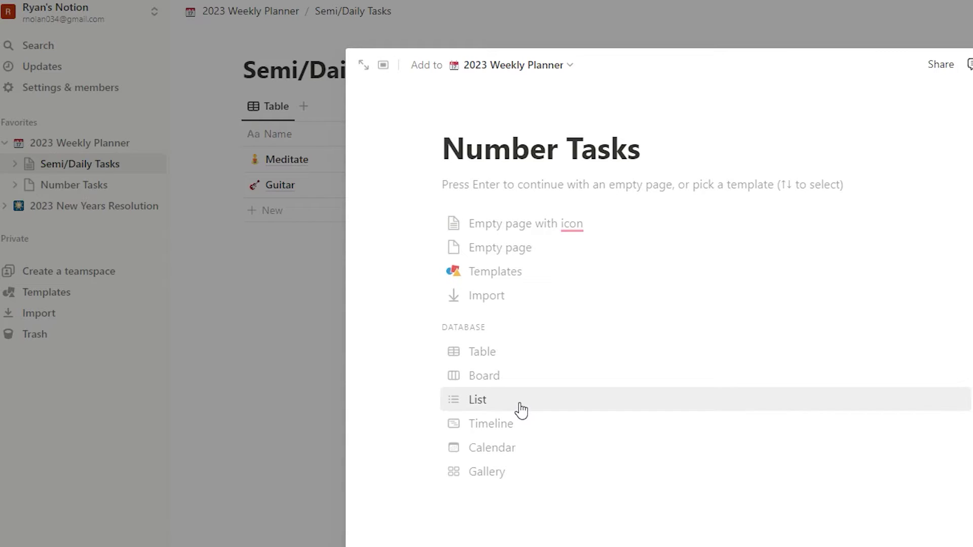
{"action": "left_click", "coordinate": [494, 355]}
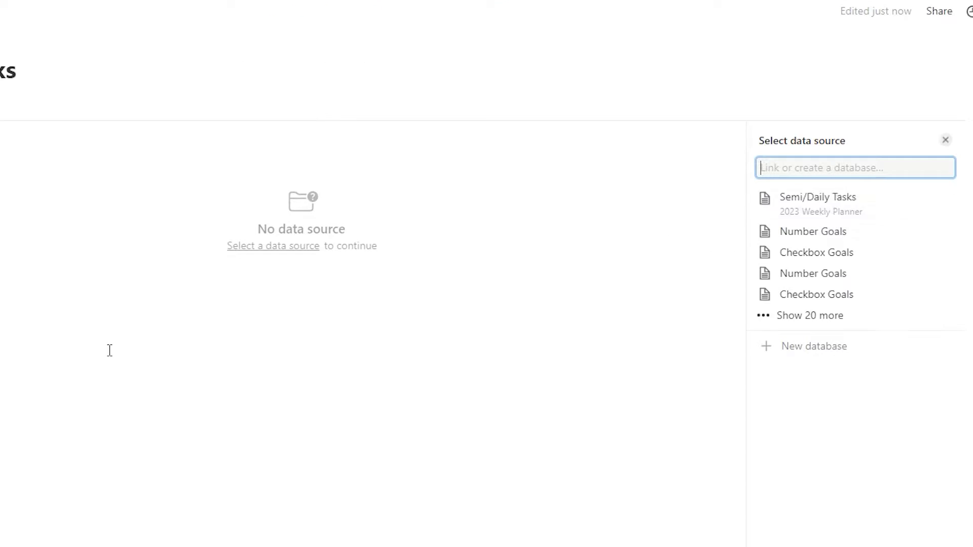
{"action": "left_click", "coordinate": [839, 397]}
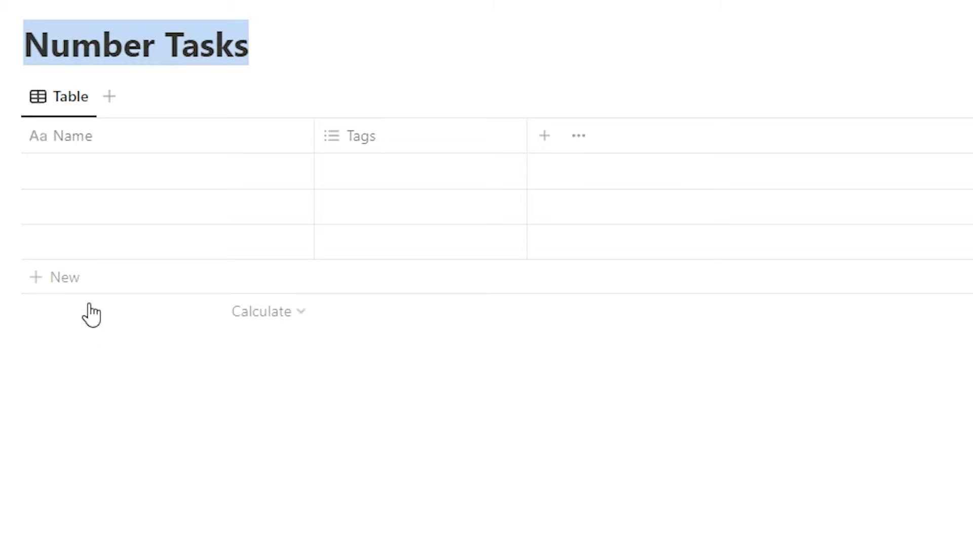
- Rename the Name column to Task and enter Run and Read as the first two tasks
{"action": "left_click", "coordinate": [90, 142]}
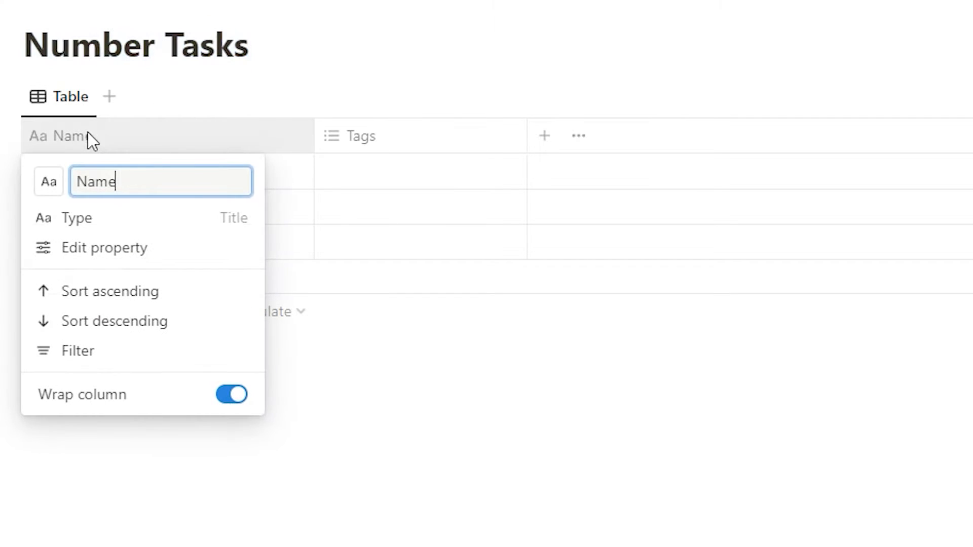
{"action": "double_click", "coordinate": [102, 172]}
{"action": "type", "text": "Task"}
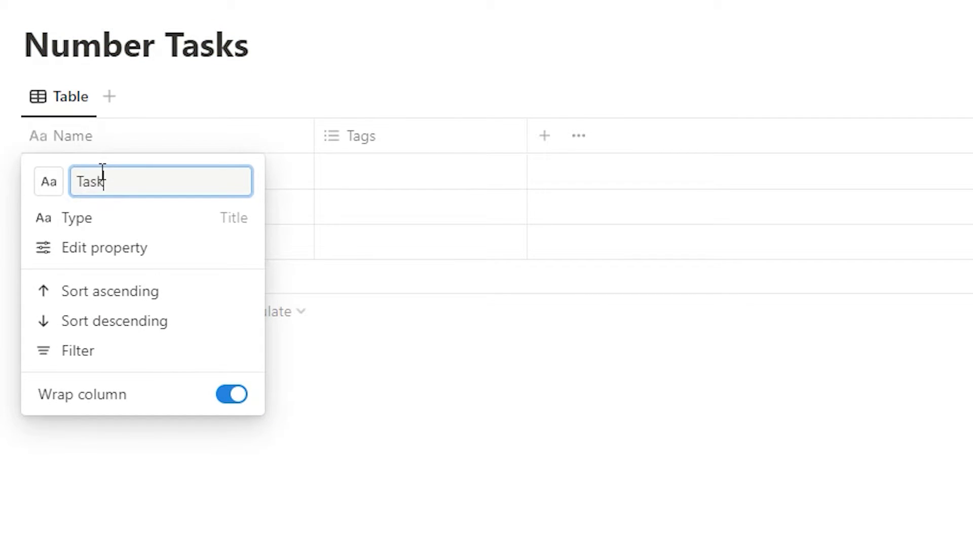
{"action": "key", "text": "Return"}
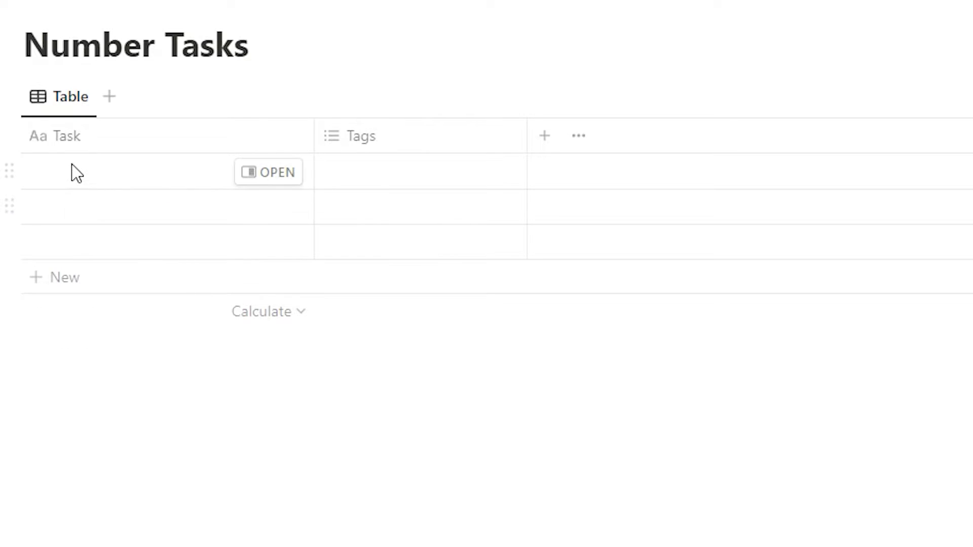
{"action": "left_click", "coordinate": [73, 165]}
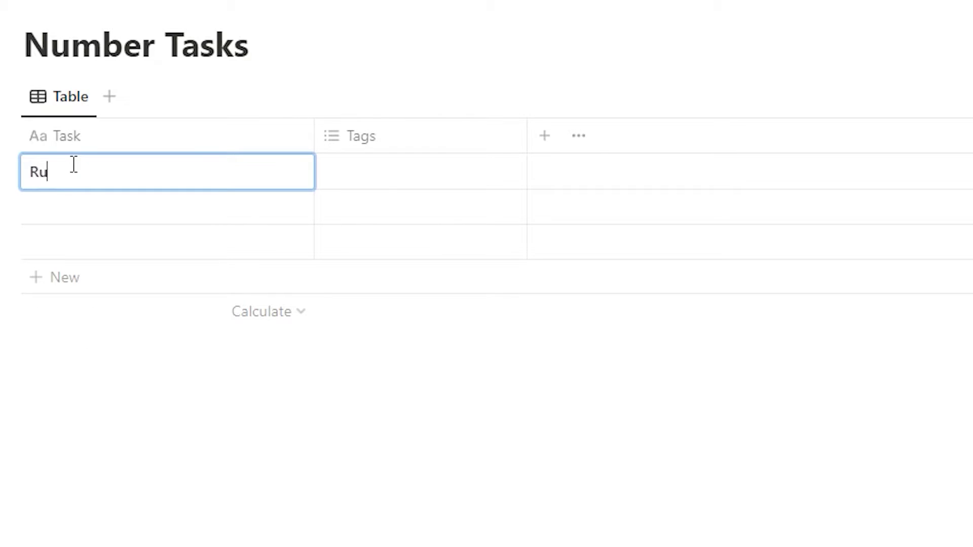
{"action": "key", "text": "Escape"}
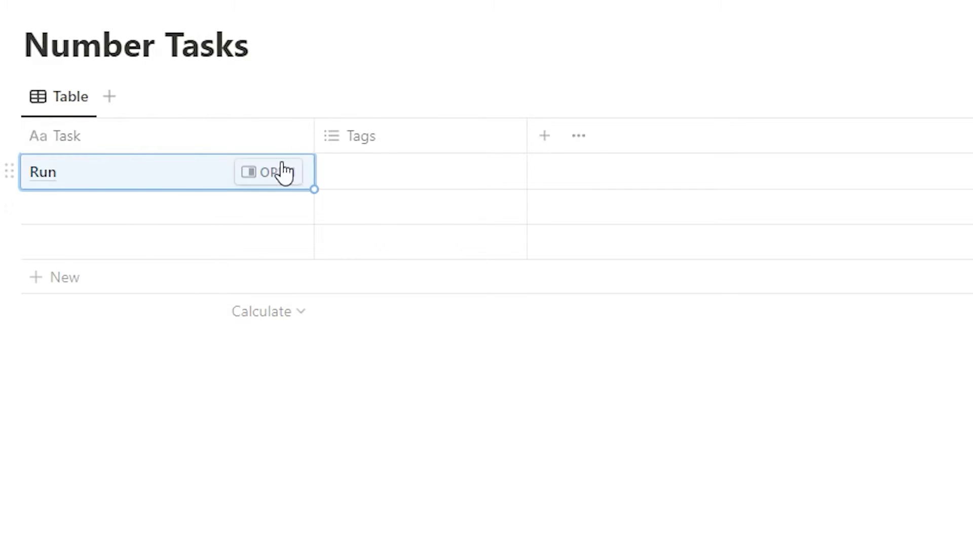
{"action": "left_click", "coordinate": [43, 196]}
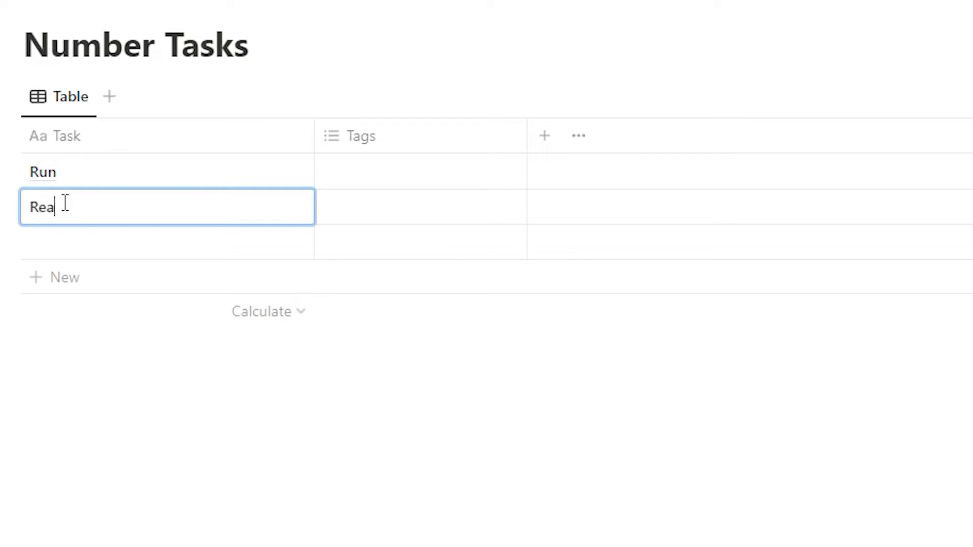
{"action": "key", "text": "Escape"}
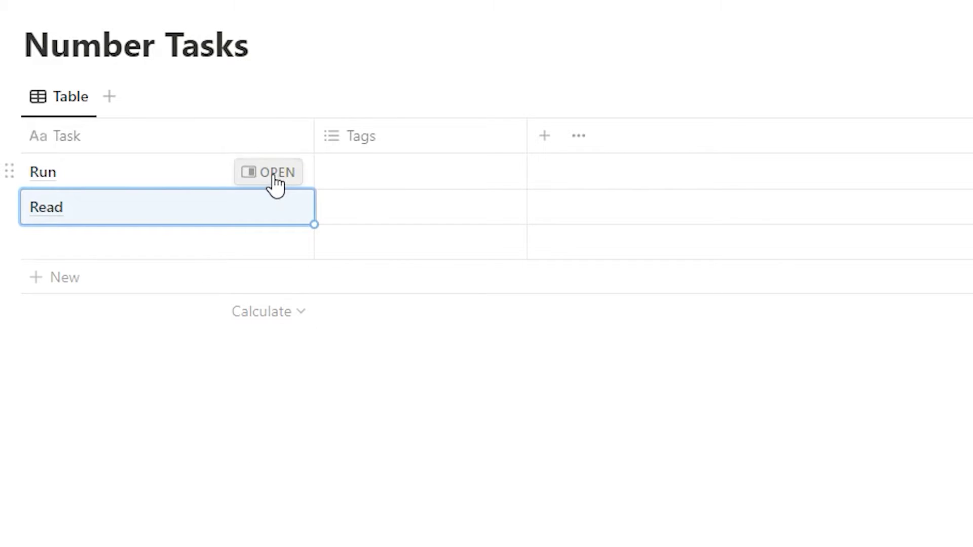
{"action": "left_click", "coordinate": [273, 175]}
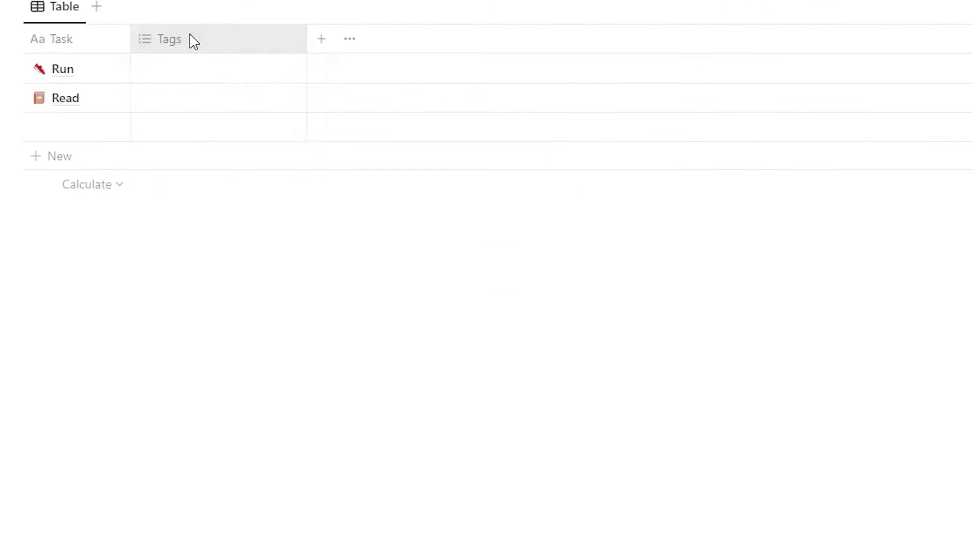
- Delete the Tags column and add a narrowed Sunday number column
{"action": "left_click", "coordinate": [189, 39]}
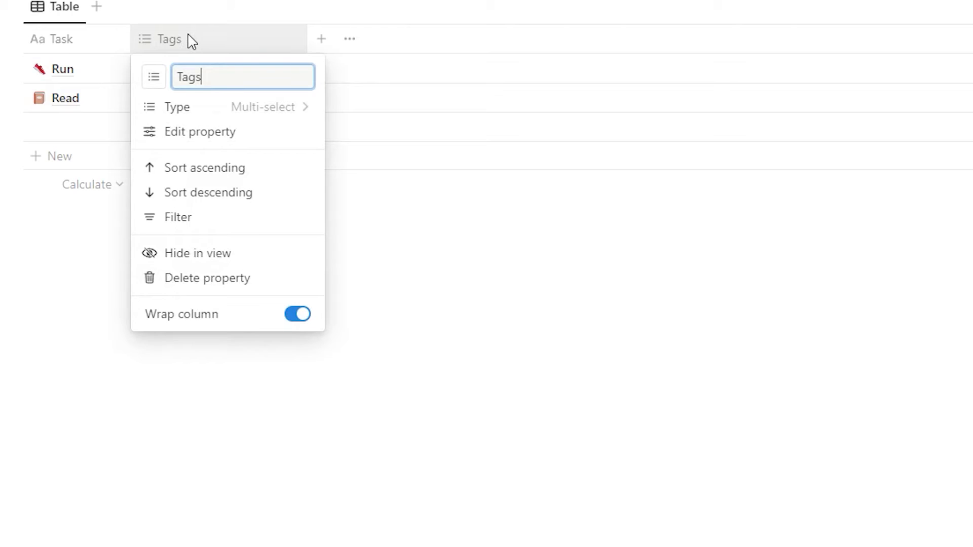
{"action": "left_click", "coordinate": [194, 279]}
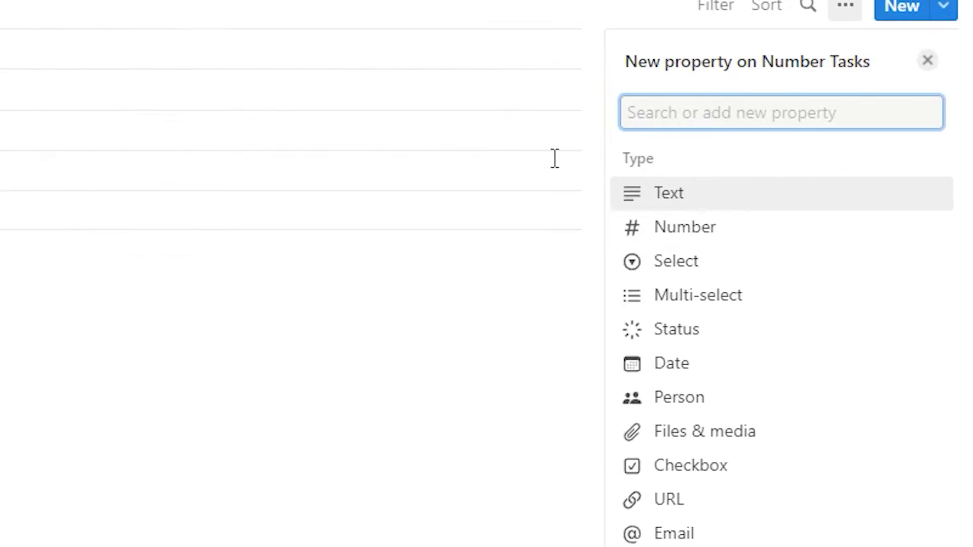
{"action": "left_click", "coordinate": [699, 231]}
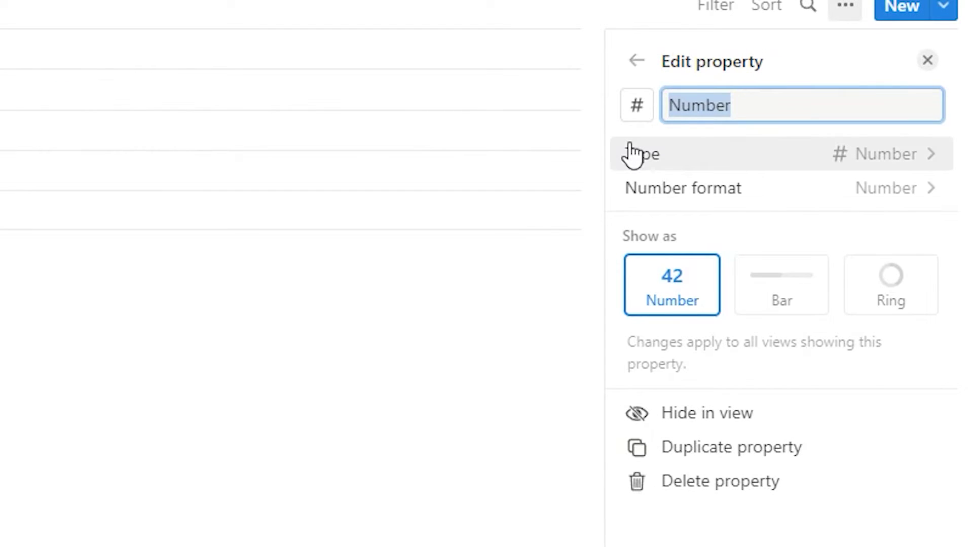
{"action": "type", "text": "Sunday (6"}
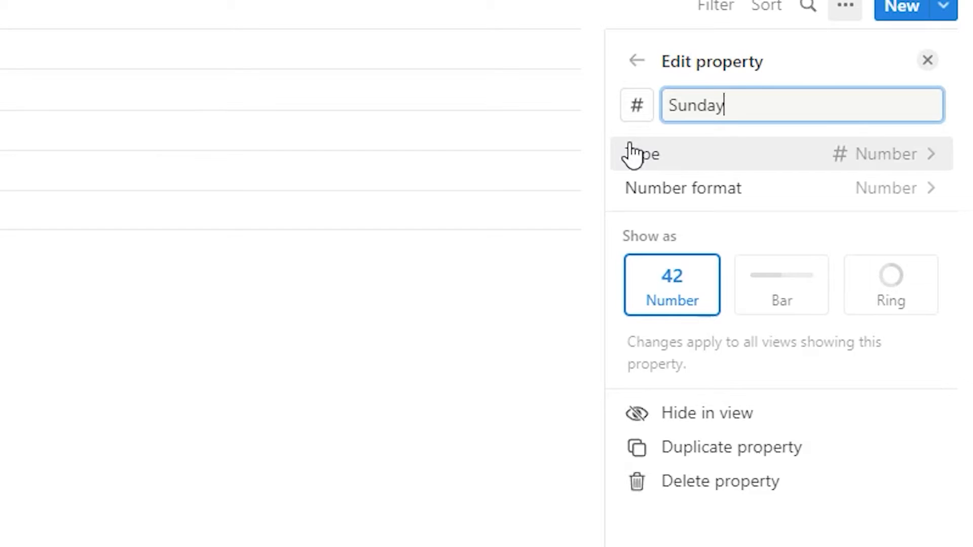
{"action": "left_click", "coordinate": [174, 473]}
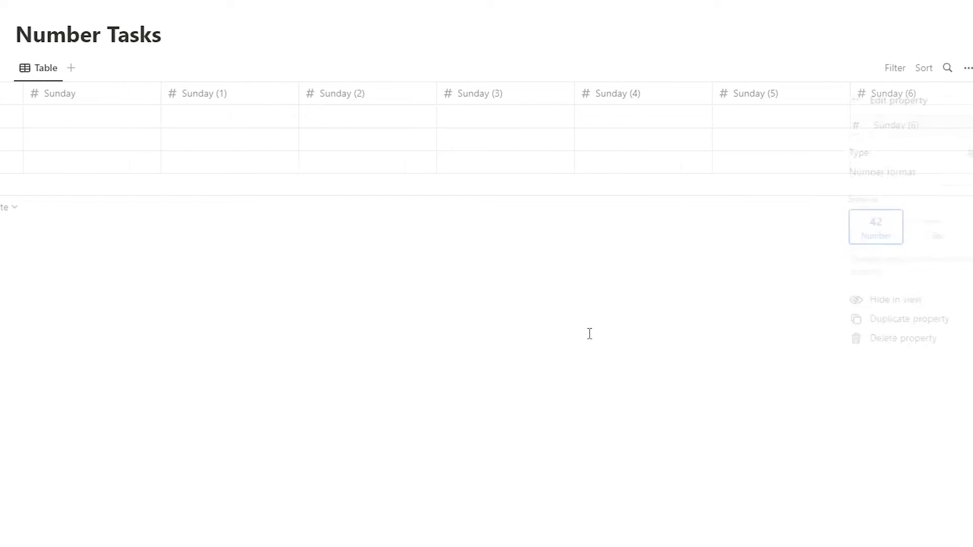
{"action": "left_click_drag", "start_coordinate": [167, 93], "coordinate": [124, 98]}
- Add number columns for the remaining days through Saturday, plus a narrowed Goal number column
{"action": "left_click", "coordinate": [210, 104]}
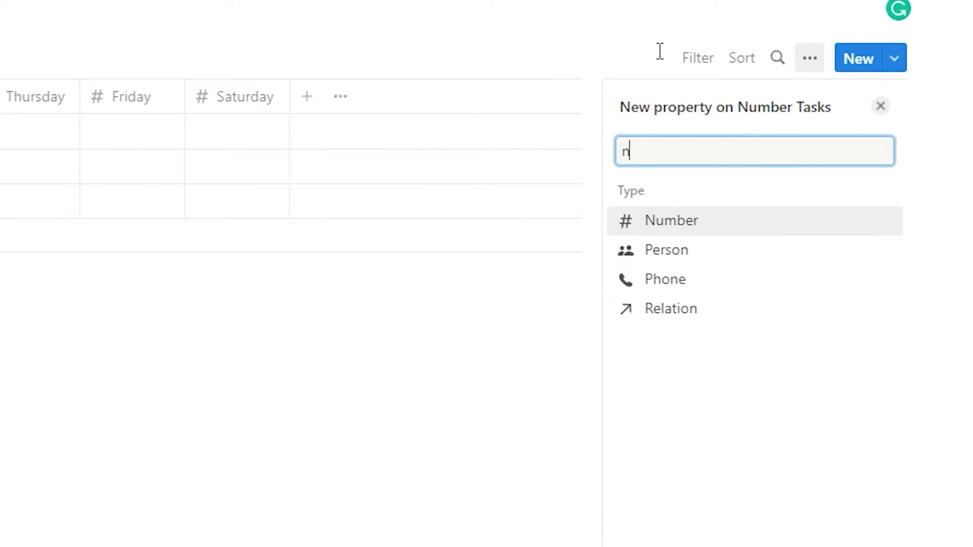
{"action": "type", "text": "u"}
{"action": "key", "text": "Return"}
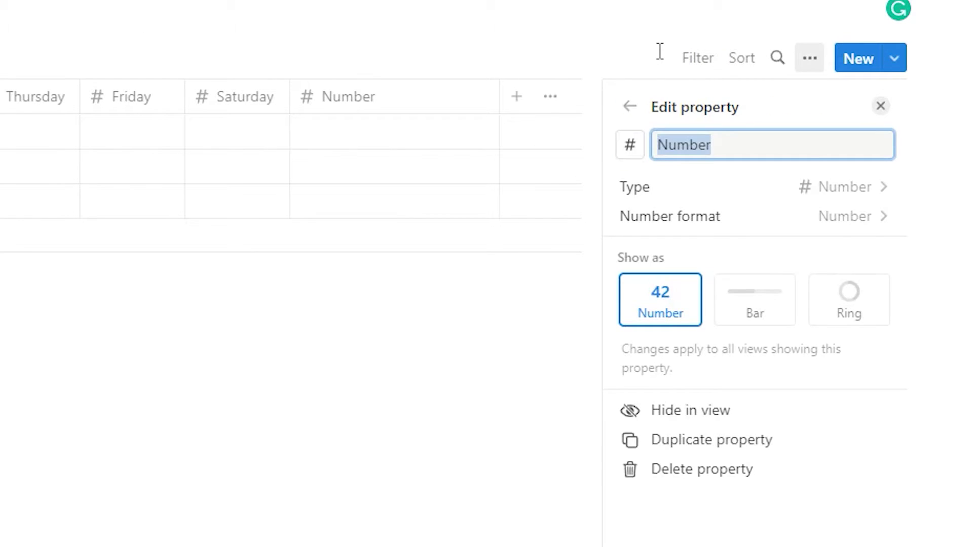
{"action": "type", "text": "Goal"}
{"action": "left_click", "coordinate": [389, 480]}
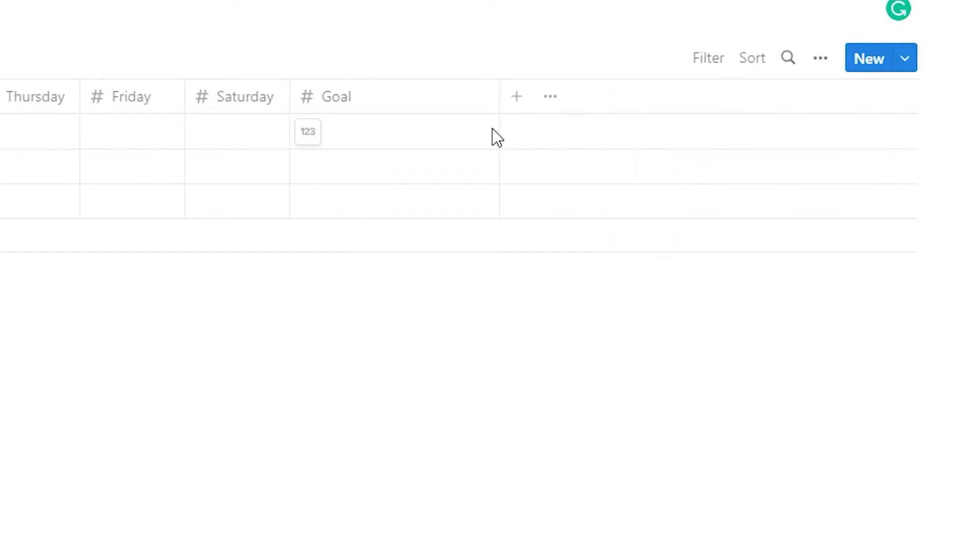
{"action": "left_click_drag", "start_coordinate": [500, 97], "coordinate": [390, 101]}
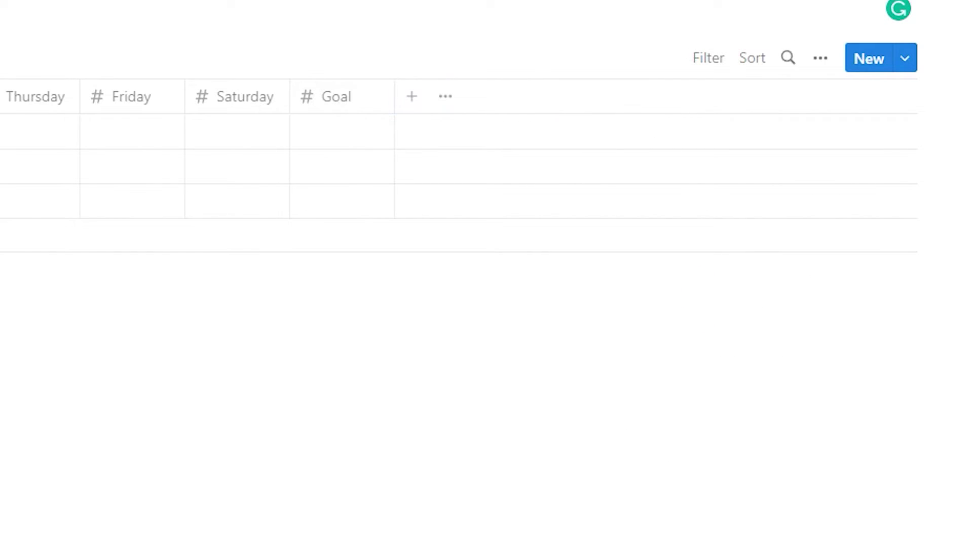
- Enter Goals of 50 for Run and 200 for Read, and fill in Read's daily counts, ending with Saturday 0
{"action": "left_click", "coordinate": [315, 134]}
{"action": "left_click", "coordinate": [373, 136]}
{"action": "left_click", "coordinate": [372, 134]}
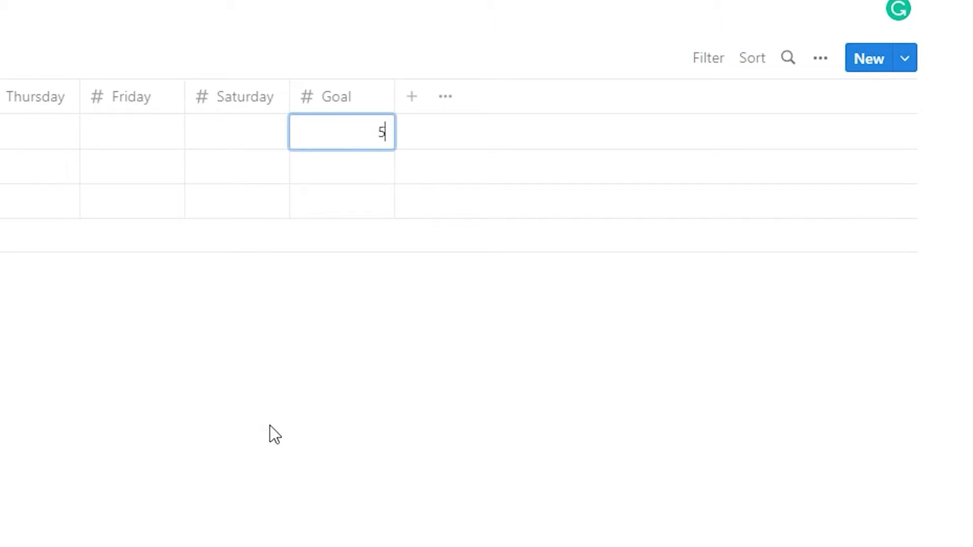
{"action": "left_click", "coordinate": [354, 167]}
{"action": "type", "text": "200"}
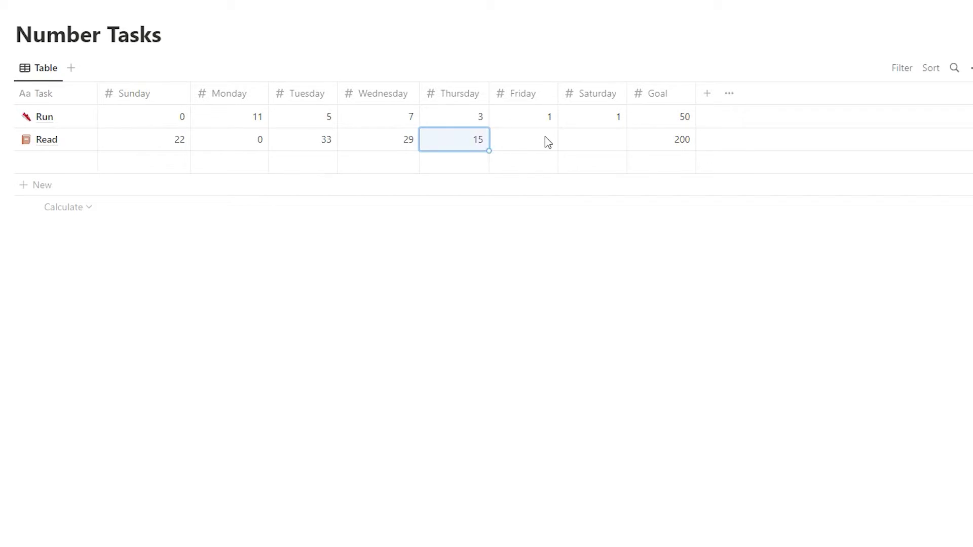
{"action": "left_click", "coordinate": [551, 137]}
{"action": "type", "text": "0"}
{"action": "left_click", "coordinate": [606, 139]}
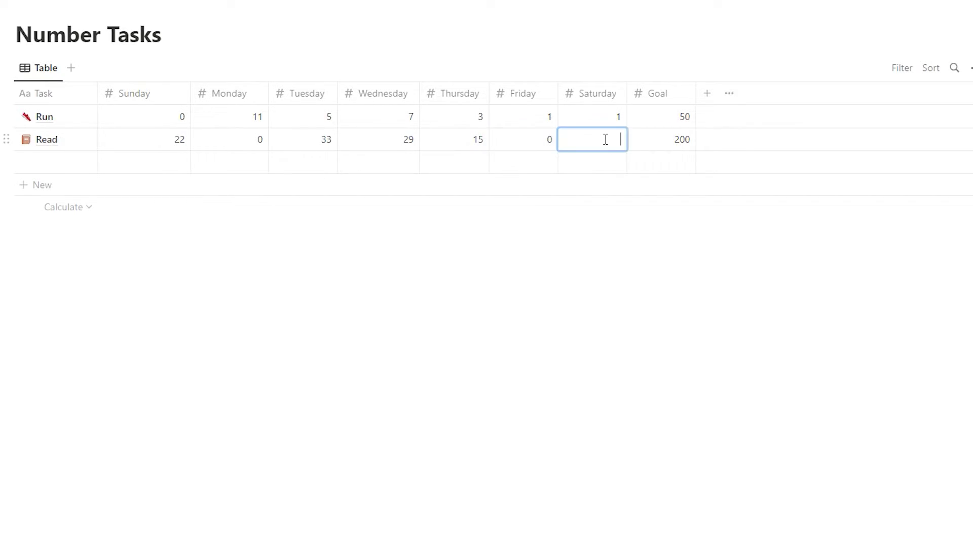
{"action": "key", "text": "Escape"}
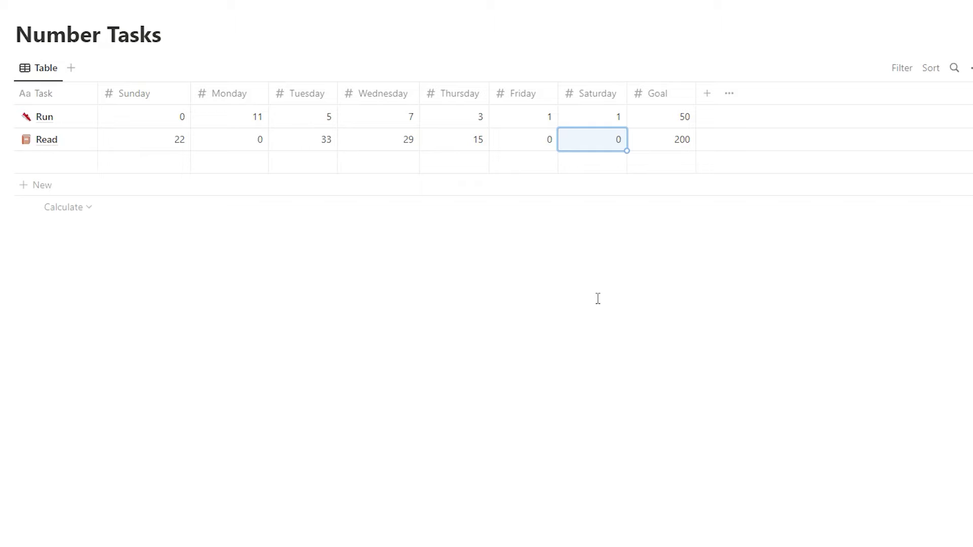
{"action": "left_click", "coordinate": [710, 102]}
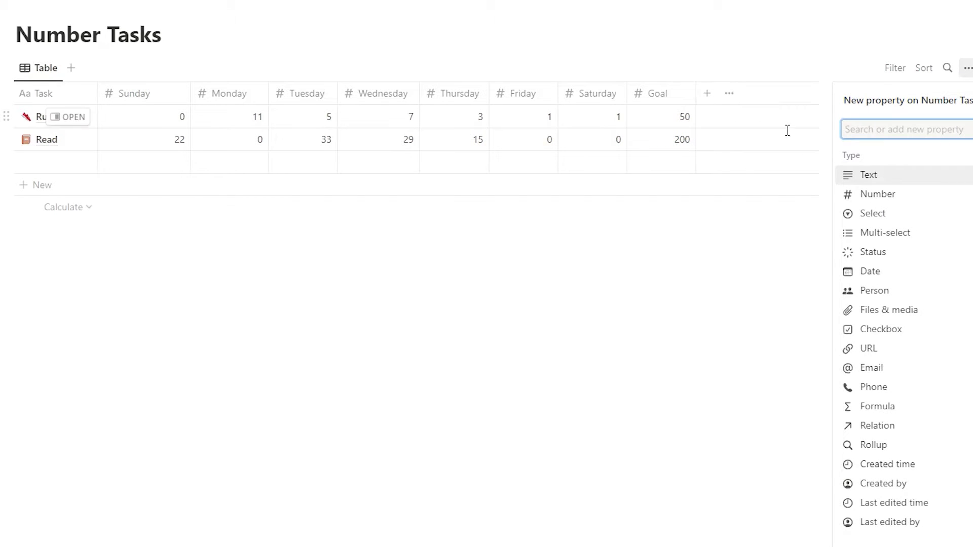
- Add a formula column summing Sunday, Monday, Tuesday and Wednesday
{"action": "left_click", "coordinate": [892, 406]}
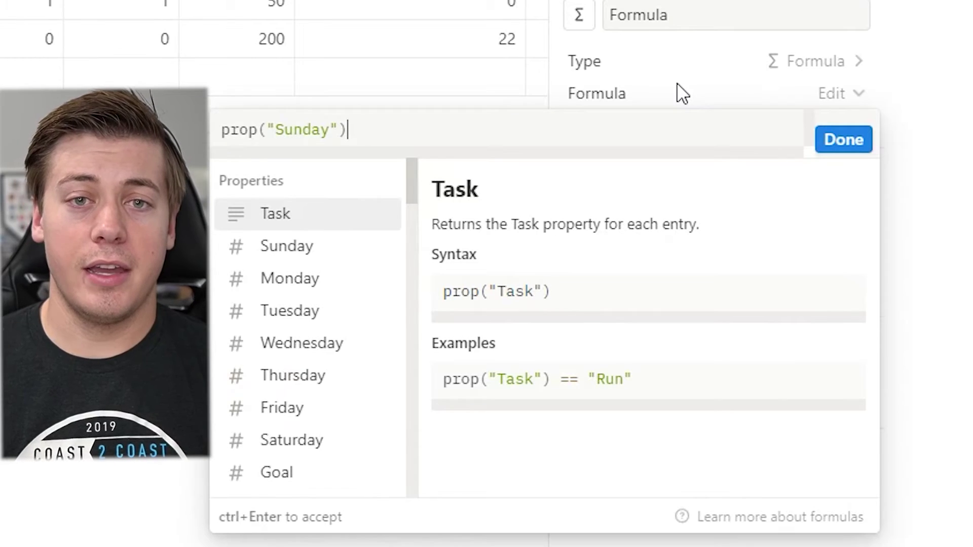
{"action": "type", "text": "+"}
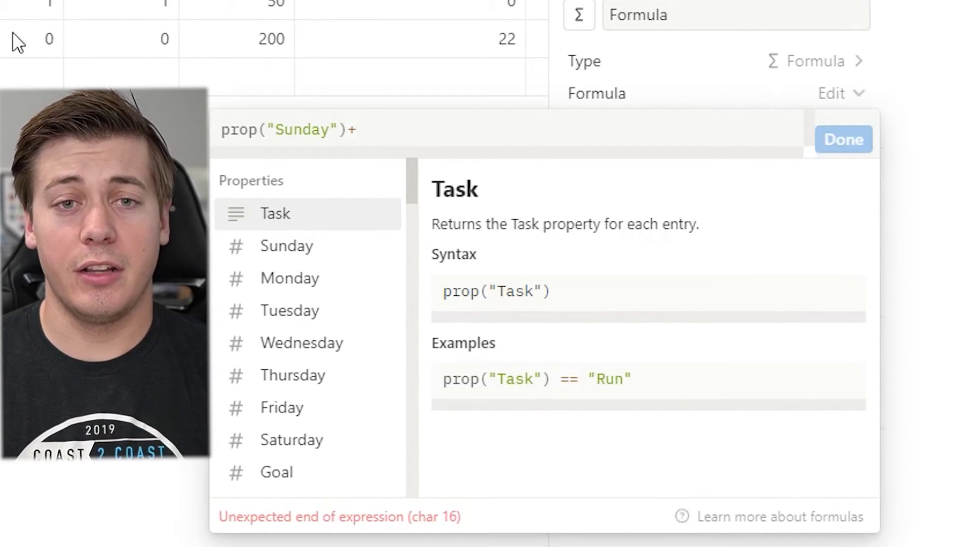
{"action": "left_click", "coordinate": [257, 282]}
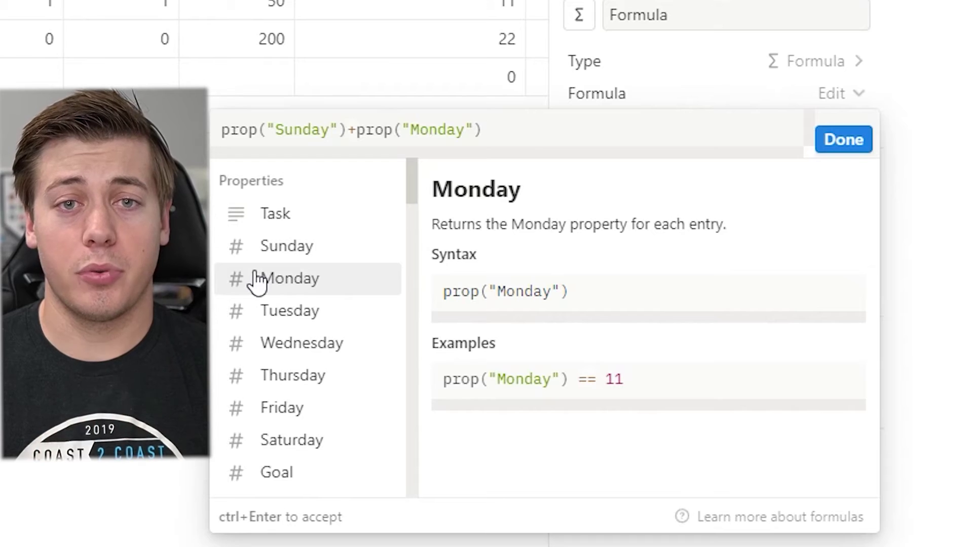
{"action": "type", "text": "+"}
{"action": "left_click", "coordinate": [321, 311]}
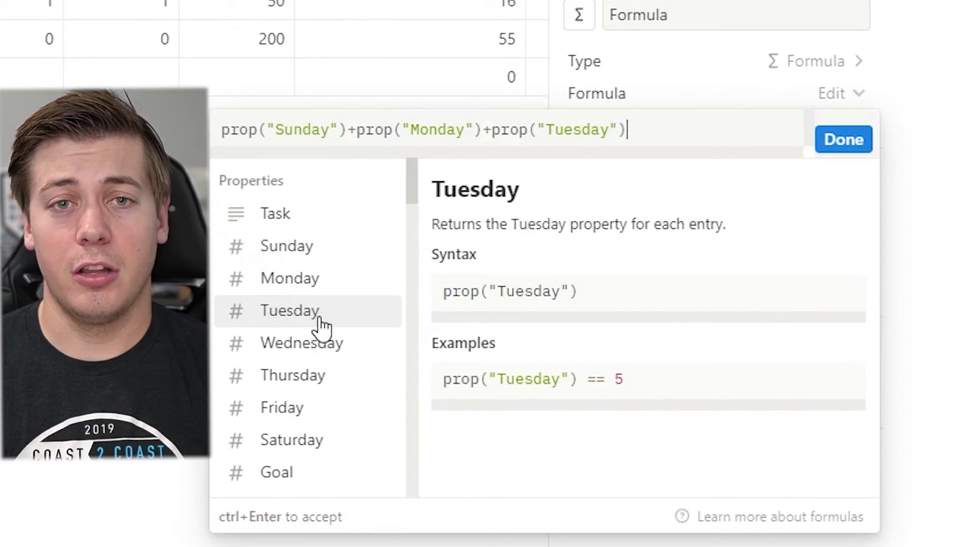
{"action": "type", "text": "+"}
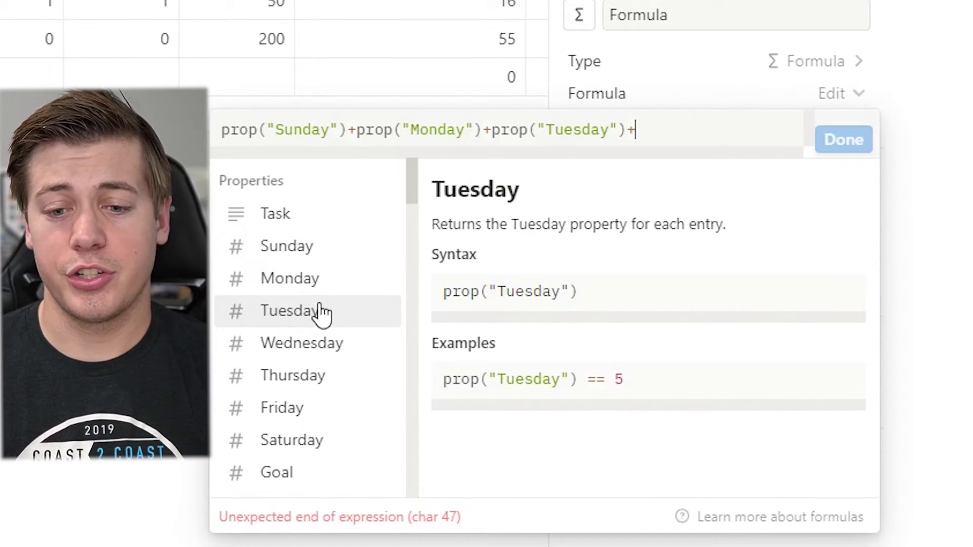
{"action": "left_click", "coordinate": [304, 342]}
{"action": "type", "text": "_"}
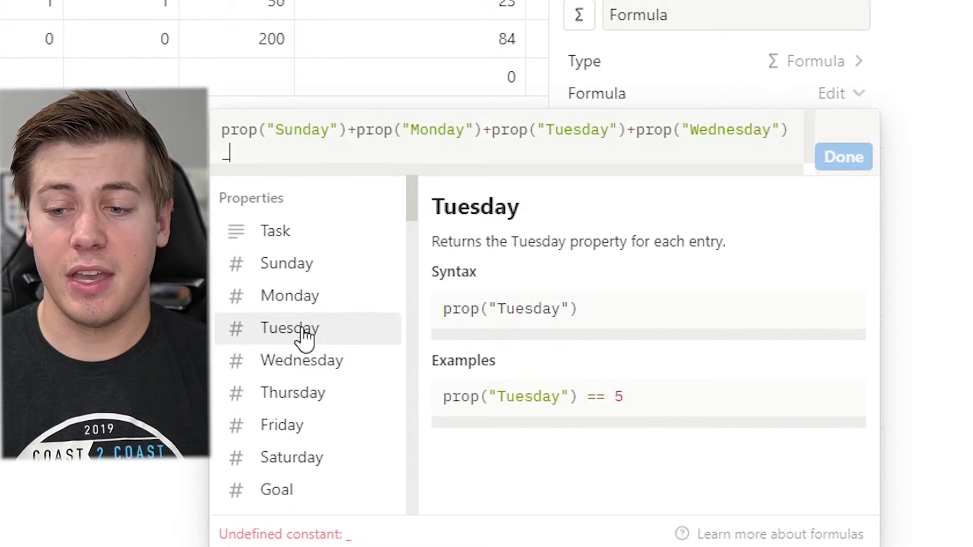
{"action": "key", "text": "BackSpace"}
- Extend the sum with Thursday, Friday and Saturday and confirm the formula
{"action": "type", "text": "+"}
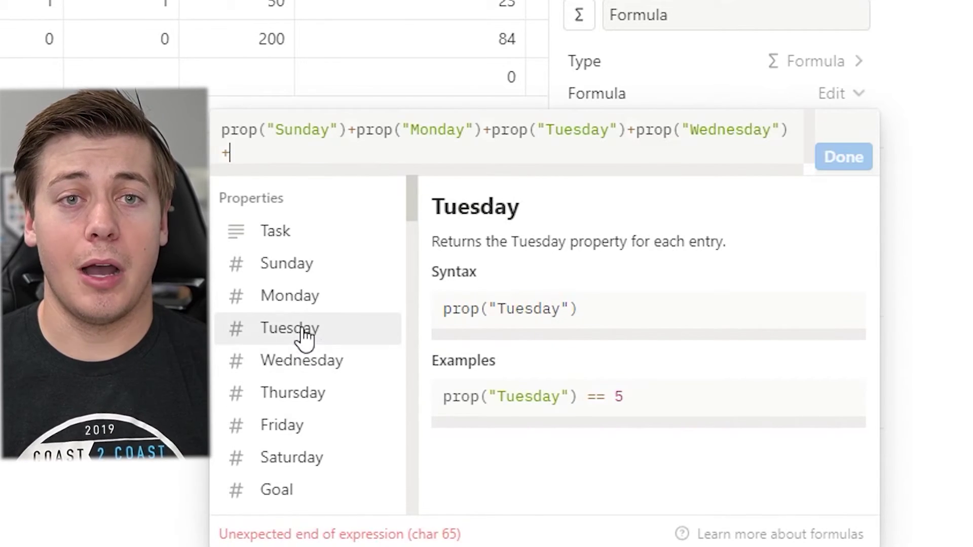
{"action": "left_click", "coordinate": [320, 399]}
{"action": "type", "text": "+"}
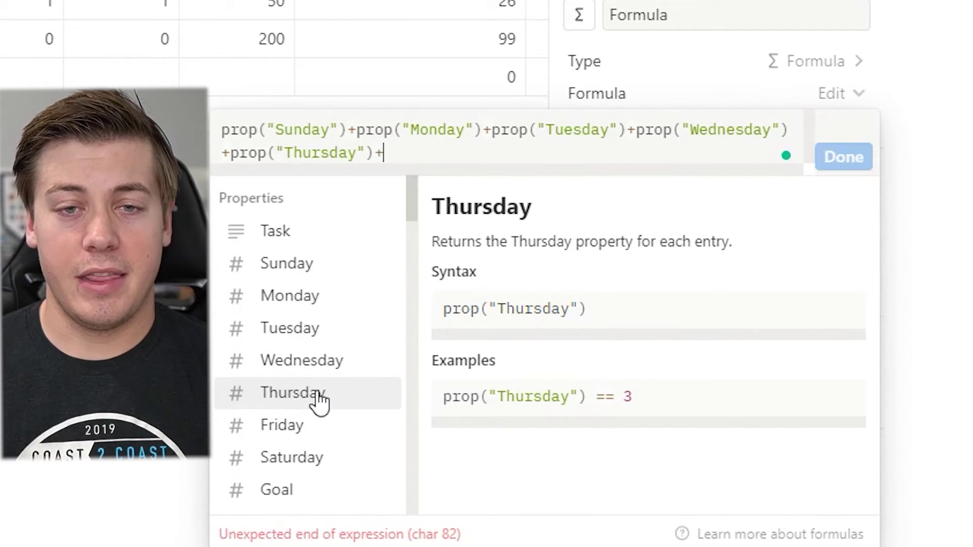
{"action": "left_click", "coordinate": [304, 429]}
{"action": "type", "text": "+"}
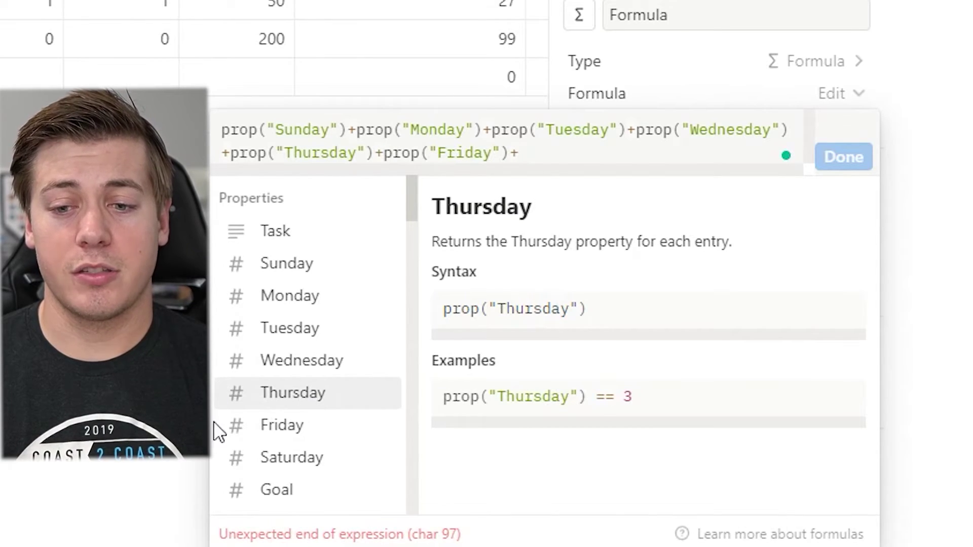
{"action": "left_click", "coordinate": [279, 468]}
{"action": "left_click", "coordinate": [852, 158]}
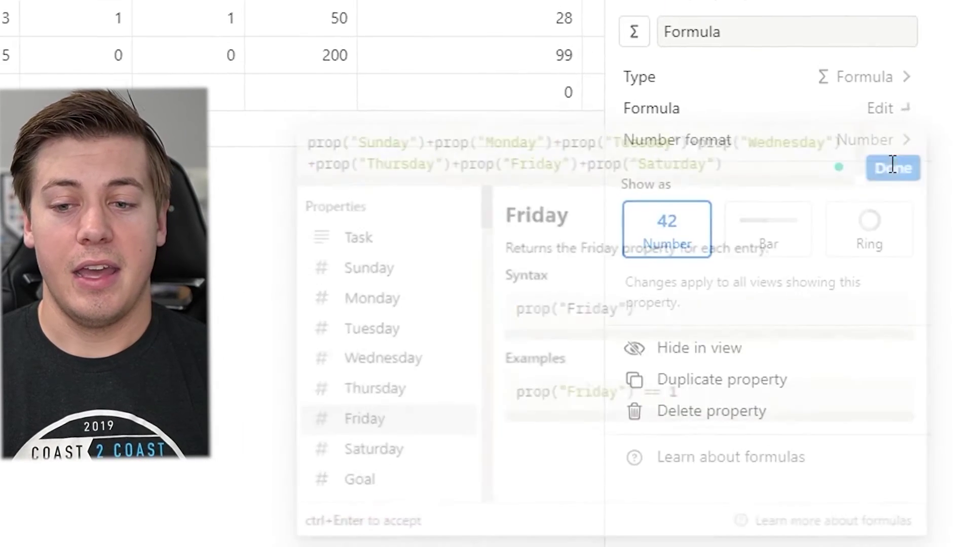
{"action": "left_click", "coordinate": [400, 353]}
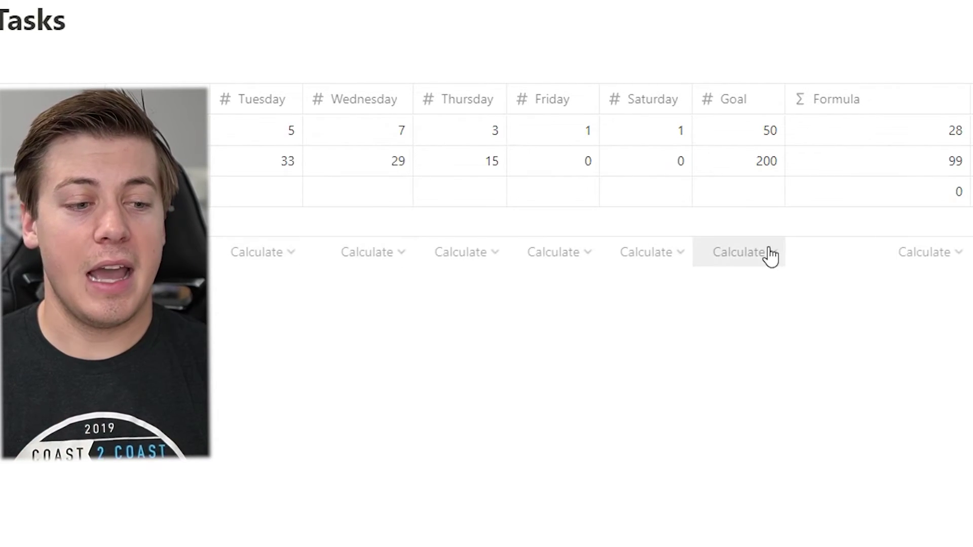
- Change the formula to the weekly total divided by Goal, rounded and formatted as Percent
{"action": "left_click", "coordinate": [943, 137]}
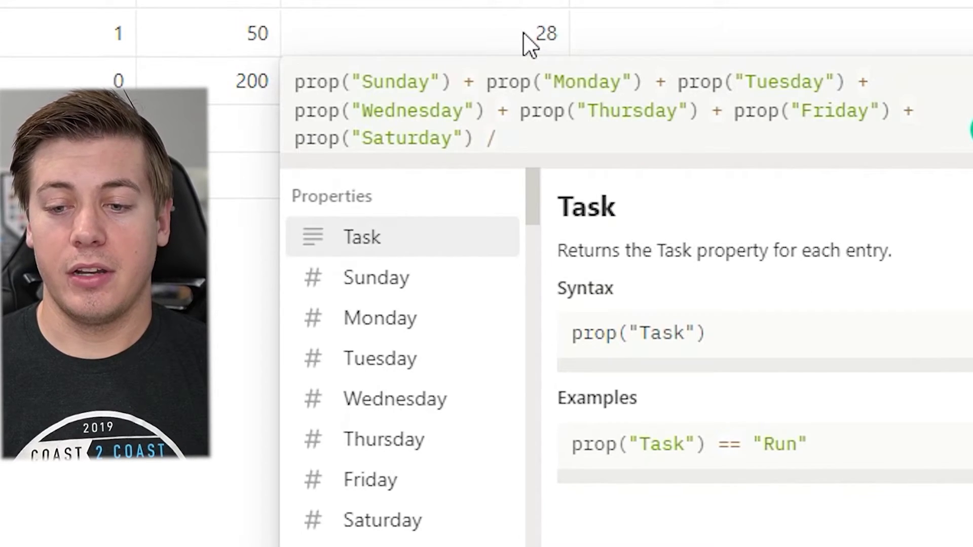
{"action": "type", "text": "pro"}
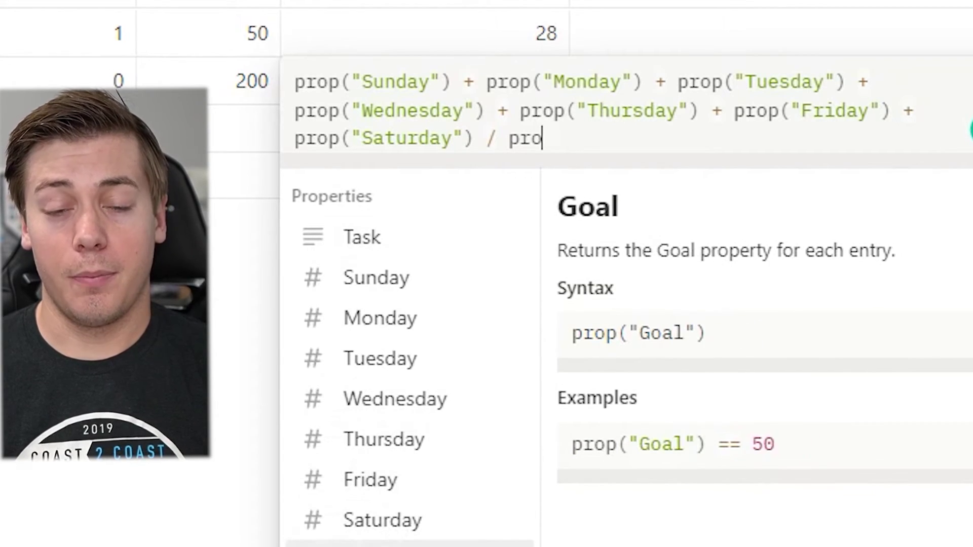
{"action": "key", "text": "Return"}
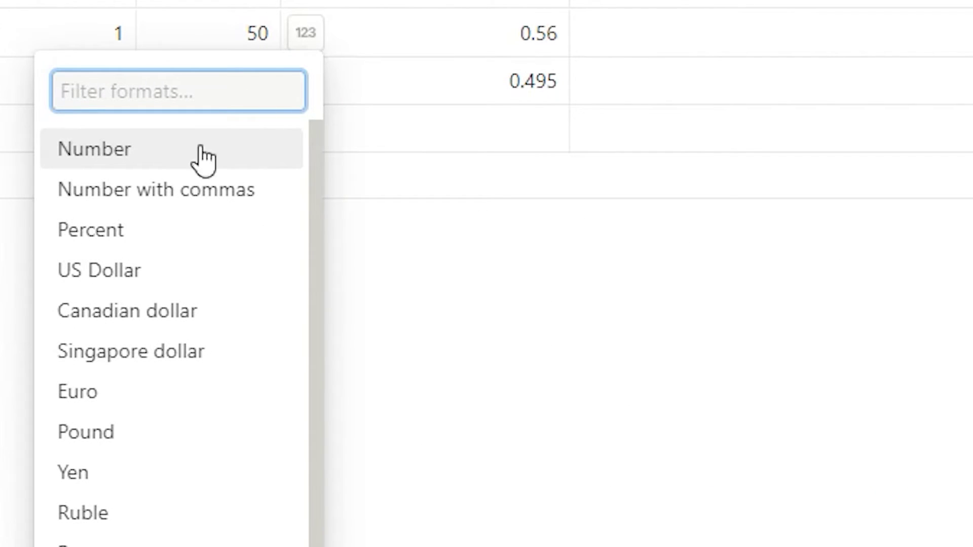
{"action": "left_click", "coordinate": [124, 238]}
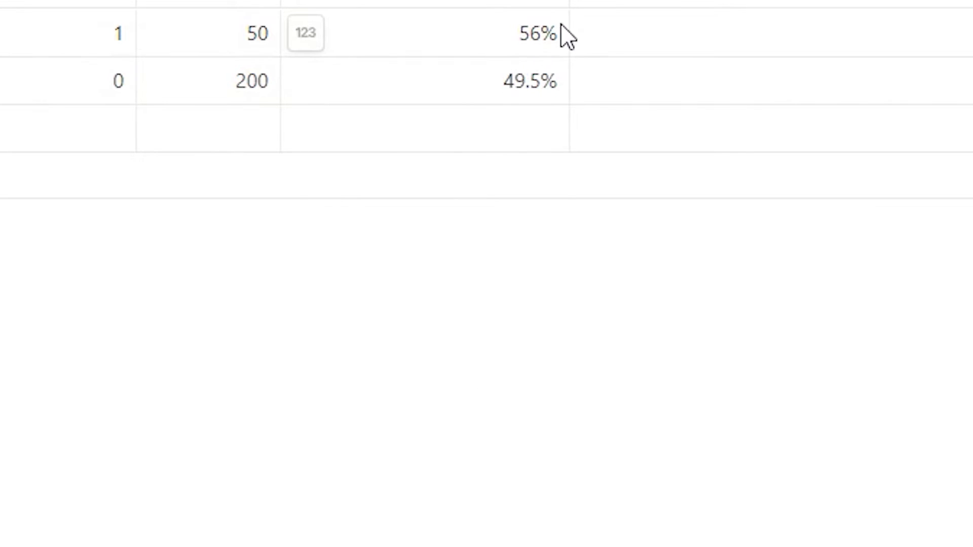
{"action": "left_click", "coordinate": [388, 91]}
{"action": "type", "text": "*"}
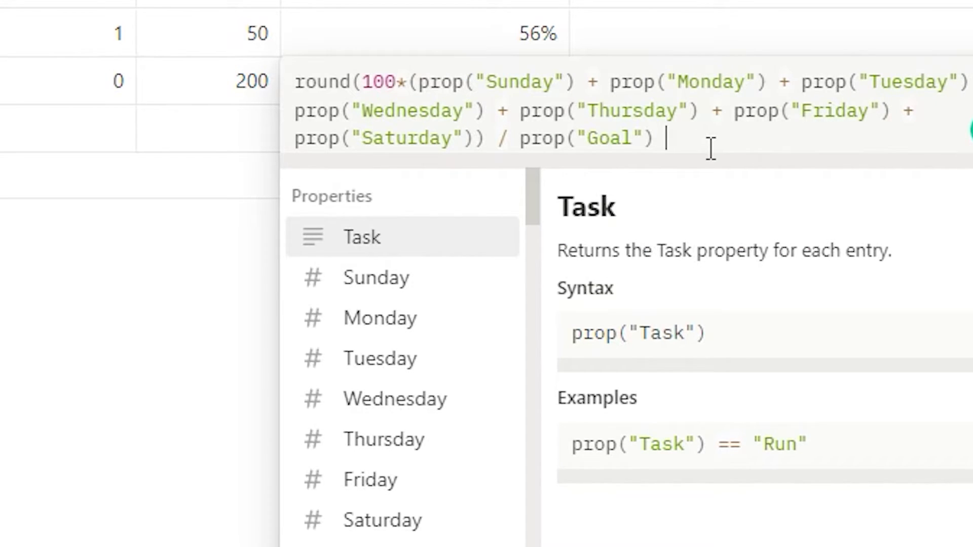
{"action": "type", "text": ") / 1"}
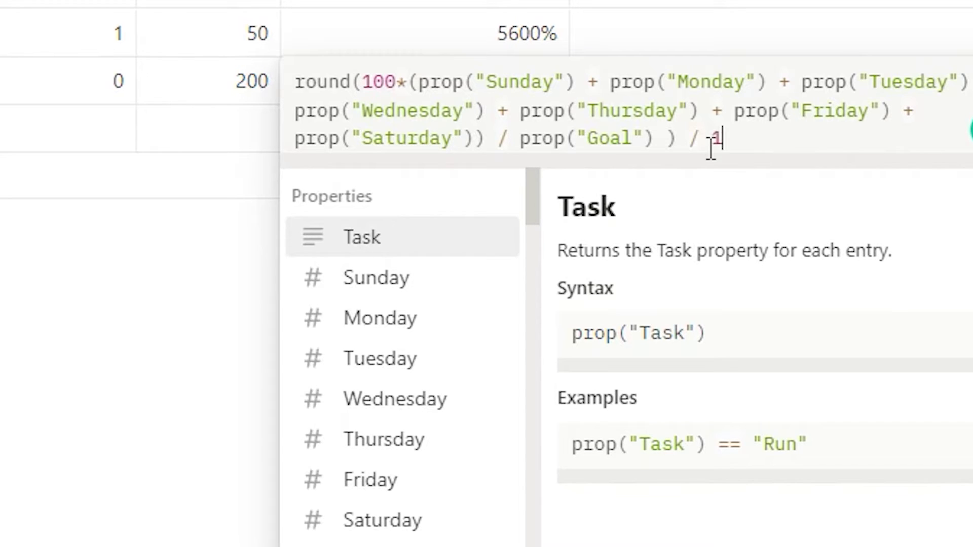
{"action": "type", "text": "00"}
{"action": "key", "text": "Escape"}
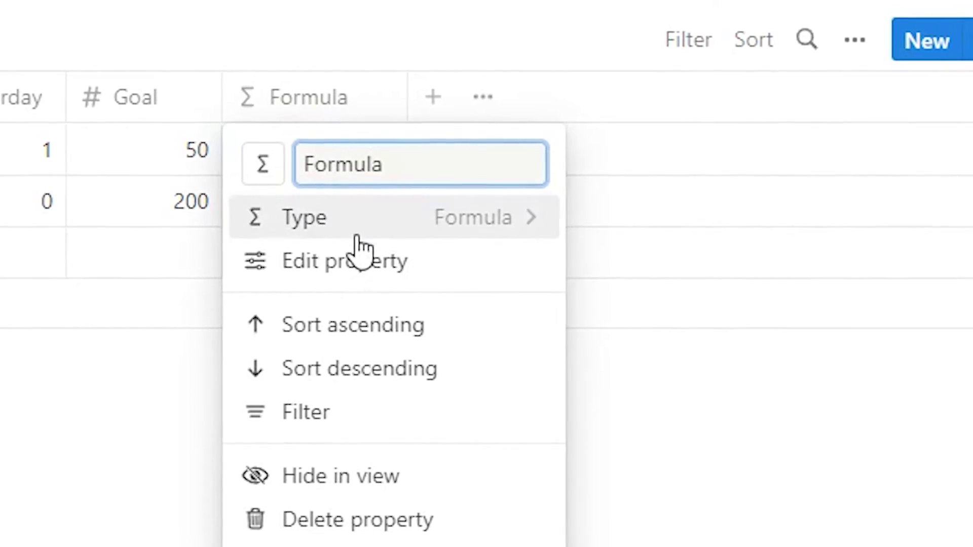
- Show the percentages as progress rings and delete the empty third row
{"action": "left_click", "coordinate": [405, 157]}
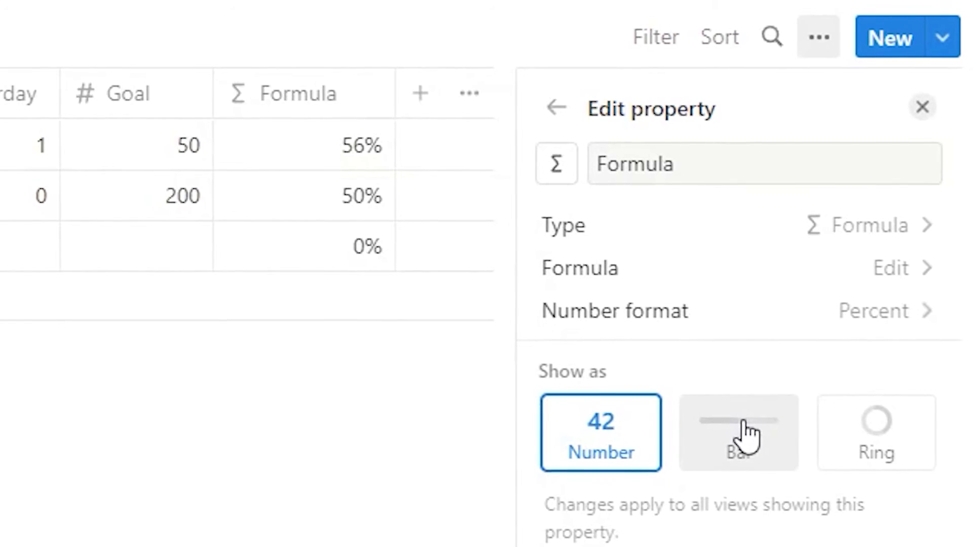
{"action": "left_click", "coordinate": [845, 443]}
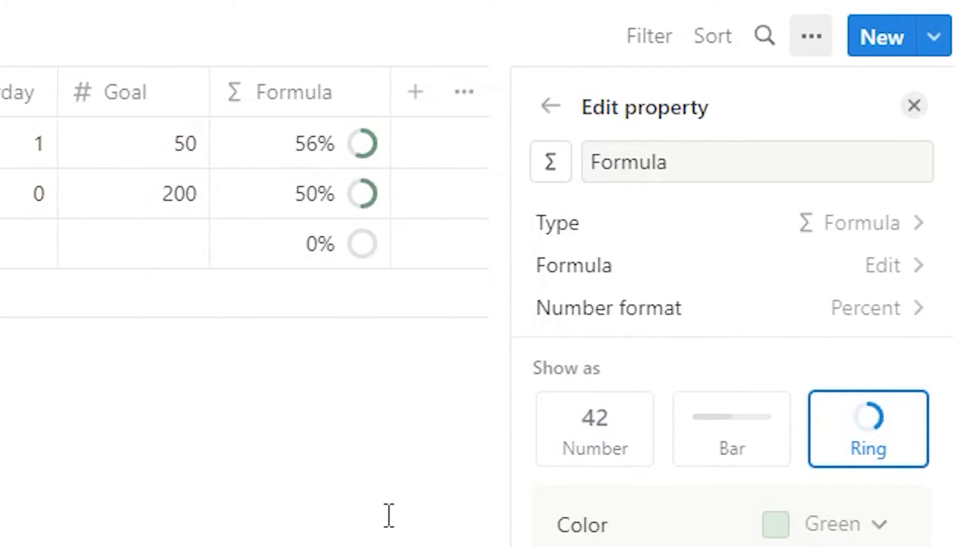
{"action": "key", "text": "Escape"}
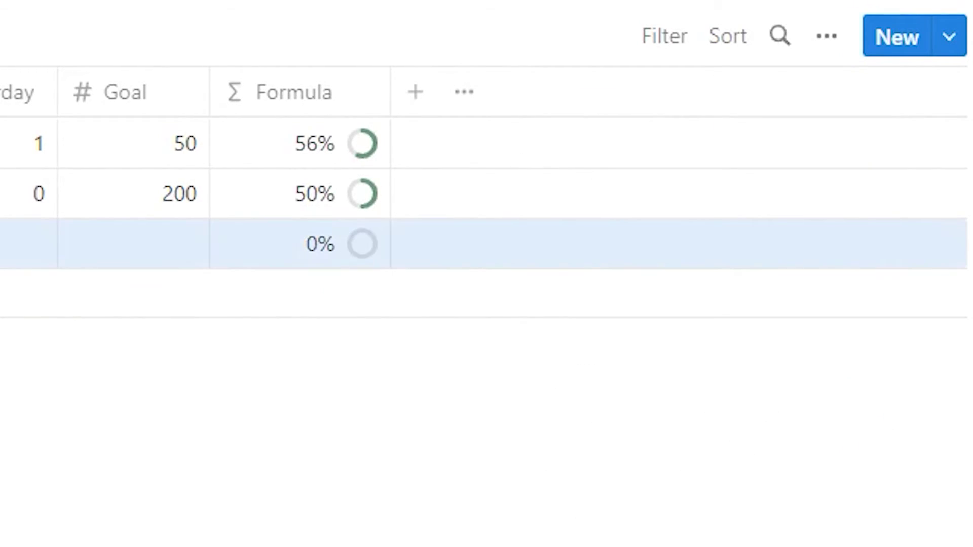
{"action": "key", "text": "Delete"}
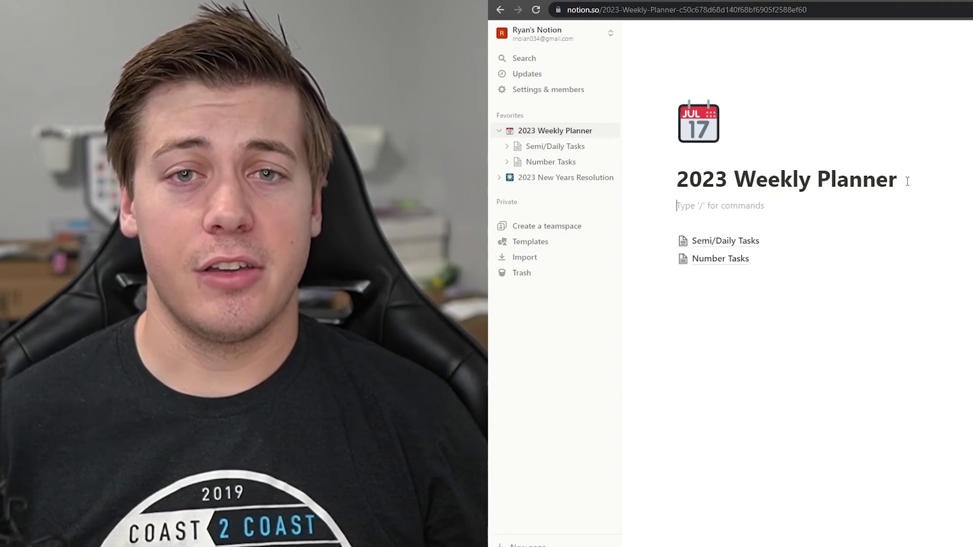
- Add a 'Week' toggle containing a table of contents and place it in a narrow right-hand column
{"action": "type", "text": "/to"}
{"action": "type", "text": "gg"}
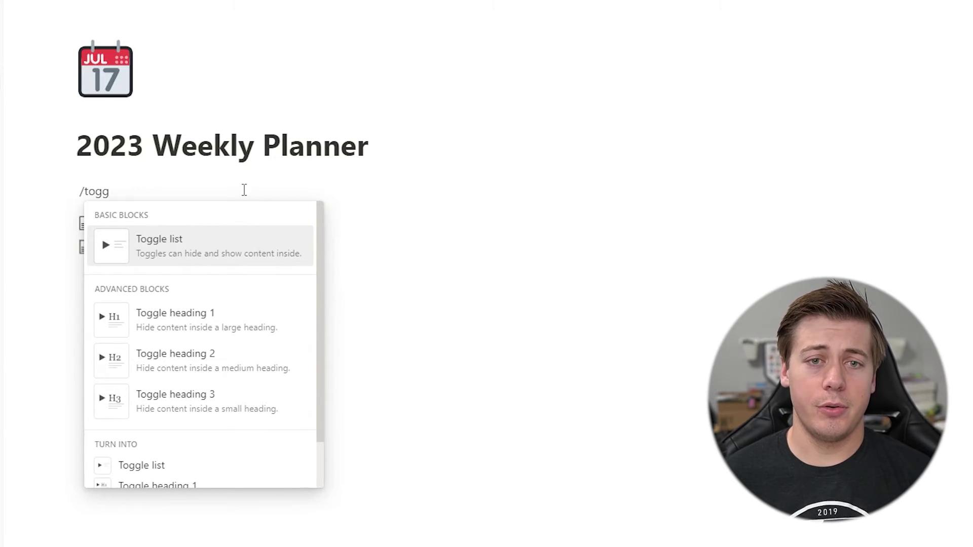
{"action": "left_click", "coordinate": [155, 266]}
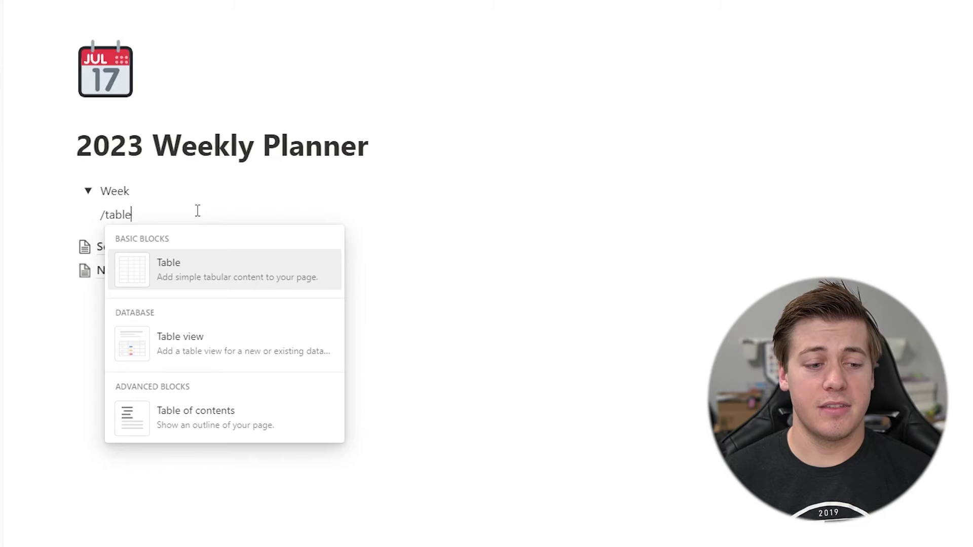
{"action": "left_click", "coordinate": [205, 429]}
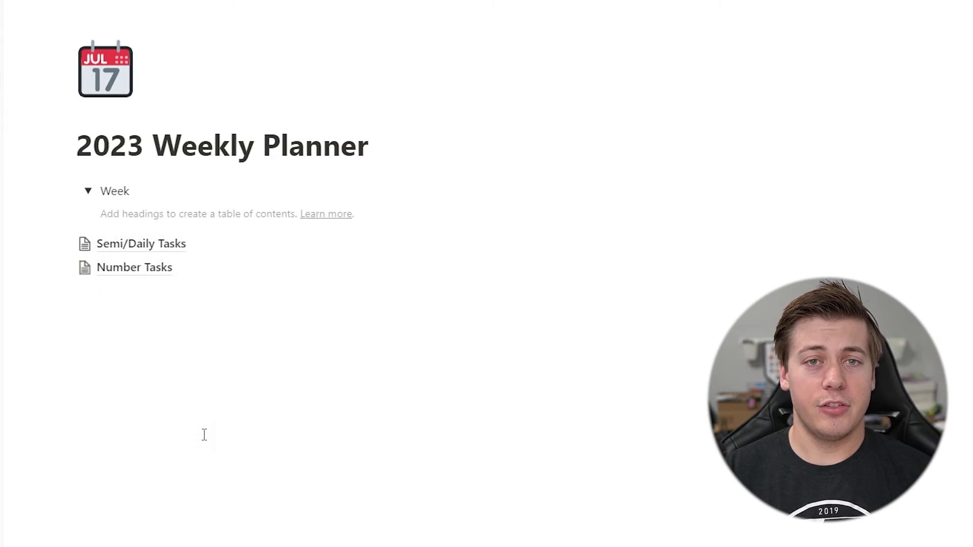
{"action": "left_click", "coordinate": [204, 435]}
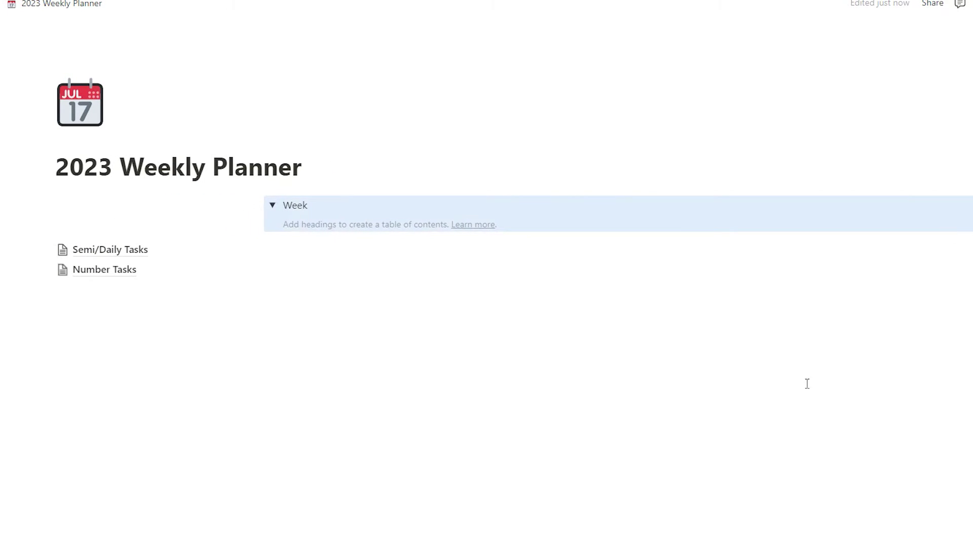
{"action": "left_click", "coordinate": [373, 282]}
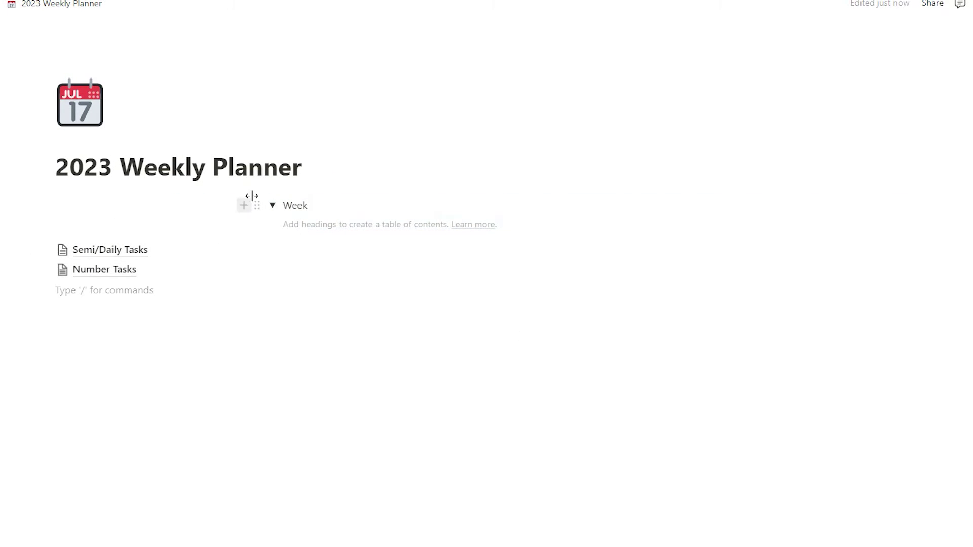
{"action": "left_click_drag", "start_coordinate": [252, 196], "coordinate": [840, 180]}
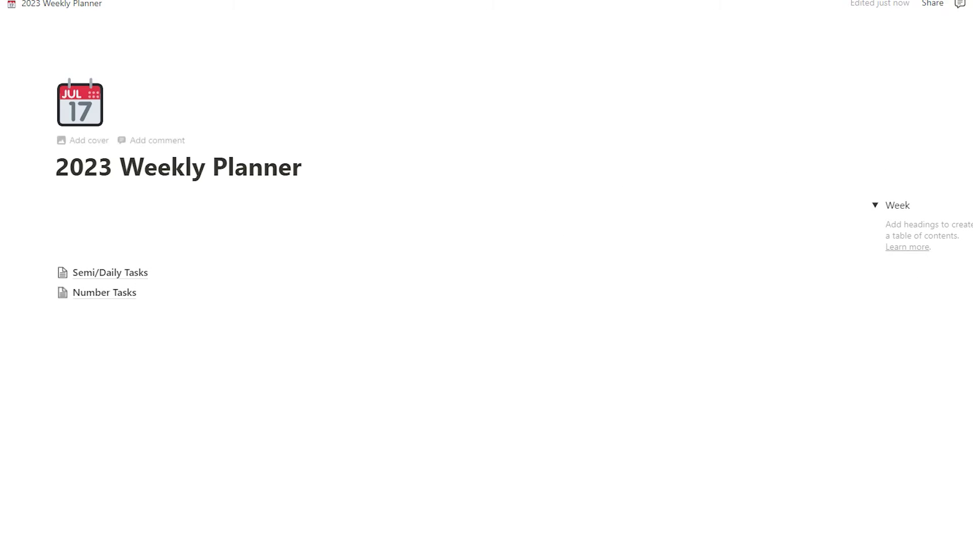
{"action": "left_click", "coordinate": [119, 229]}
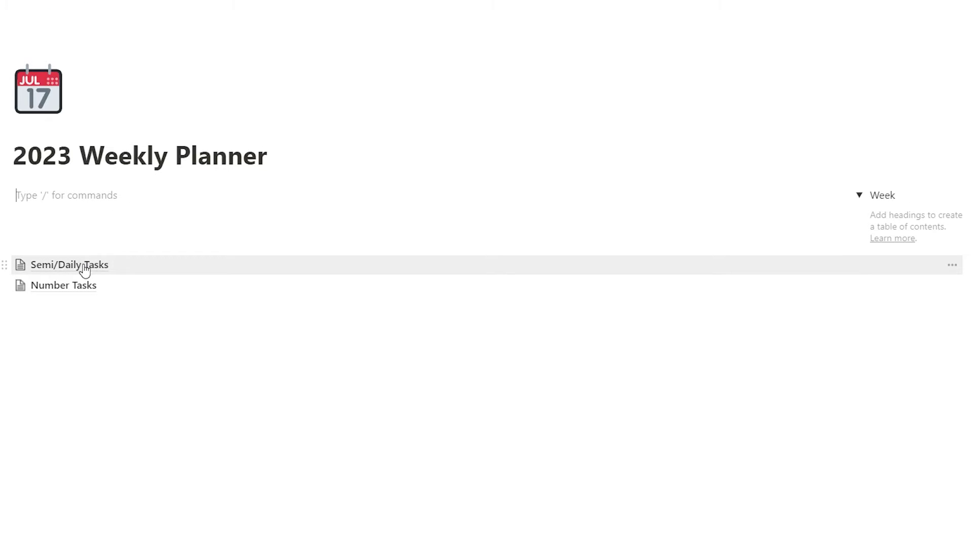
- Move Semi/Daily Tasks to the top of the page with Number Tasks directly beneath it
{"action": "left_click_drag", "start_coordinate": [8, 262], "coordinate": [10, 202]}
{"action": "left_click_drag", "start_coordinate": [7, 269], "coordinate": [16, 236]}
{"action": "left_click", "coordinate": [138, 343]}
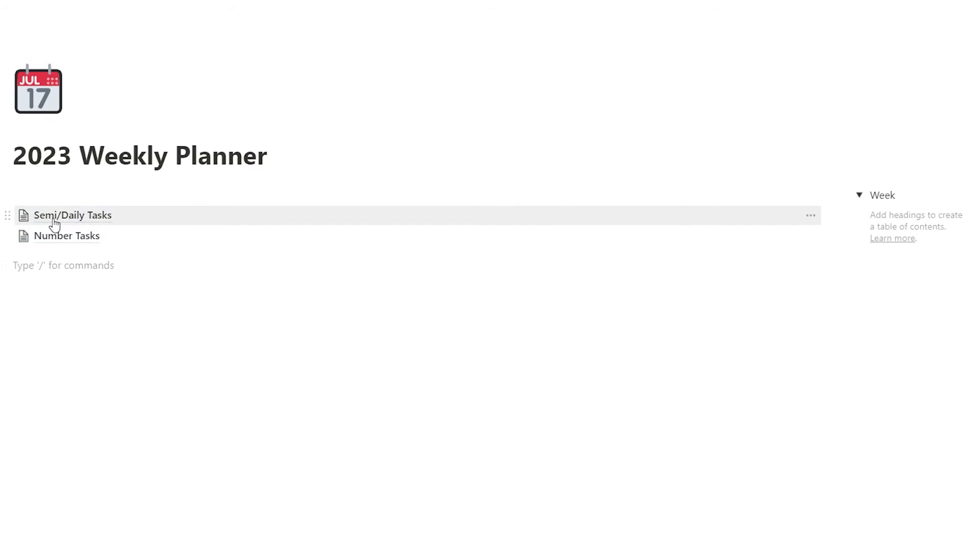
- Turn both Semi/Daily Tasks and Number Tasks into inline tables
{"action": "left_click", "coordinate": [9, 213]}
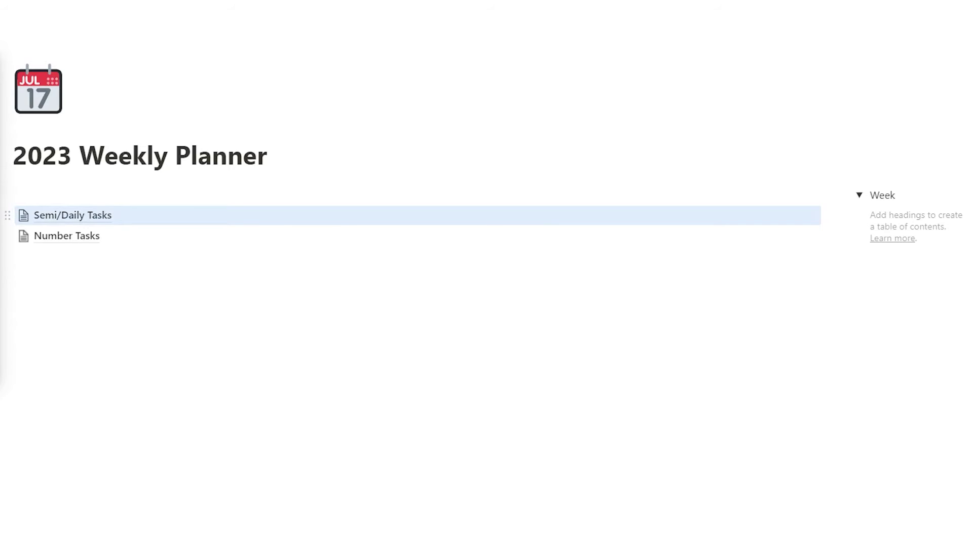
{"action": "left_click", "coordinate": [167, 196]}
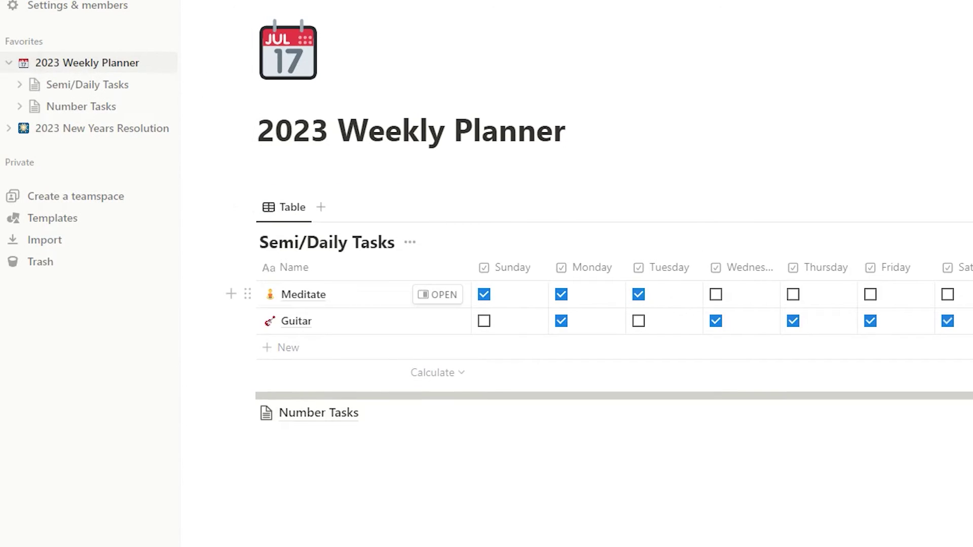
{"action": "left_click", "coordinate": [246, 412]}
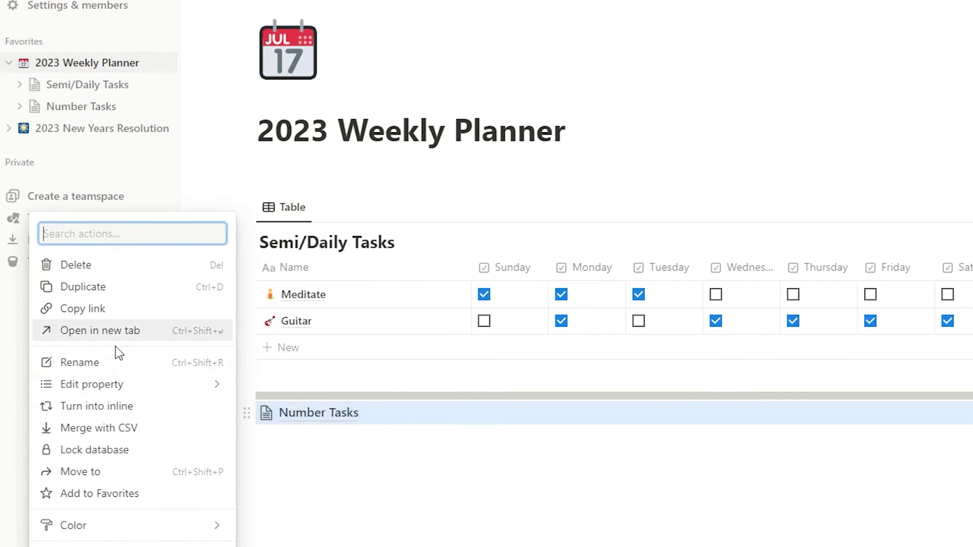
{"action": "left_click", "coordinate": [112, 411]}
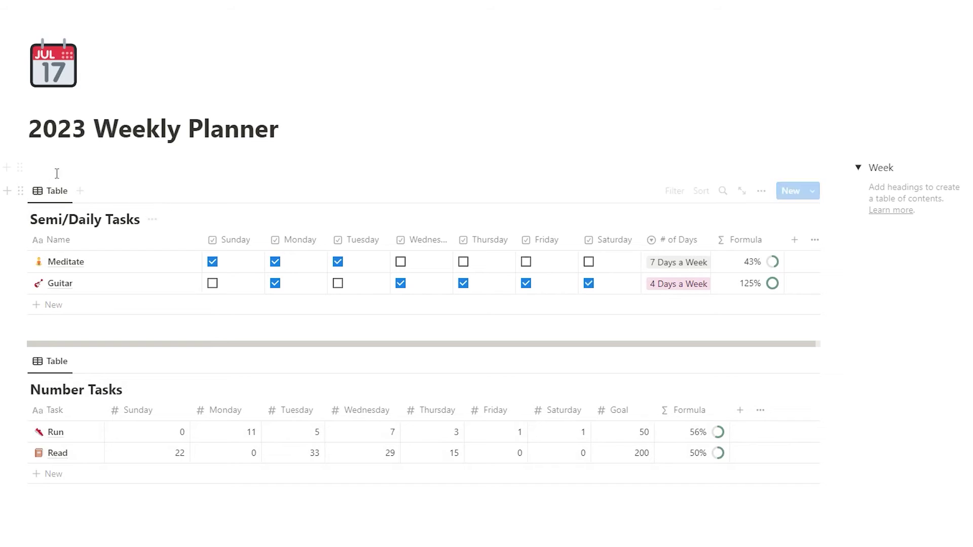
- Insert a Heading 2 line above the task tables and enter the date 1/2/2023
{"action": "left_click", "coordinate": [49, 170]}
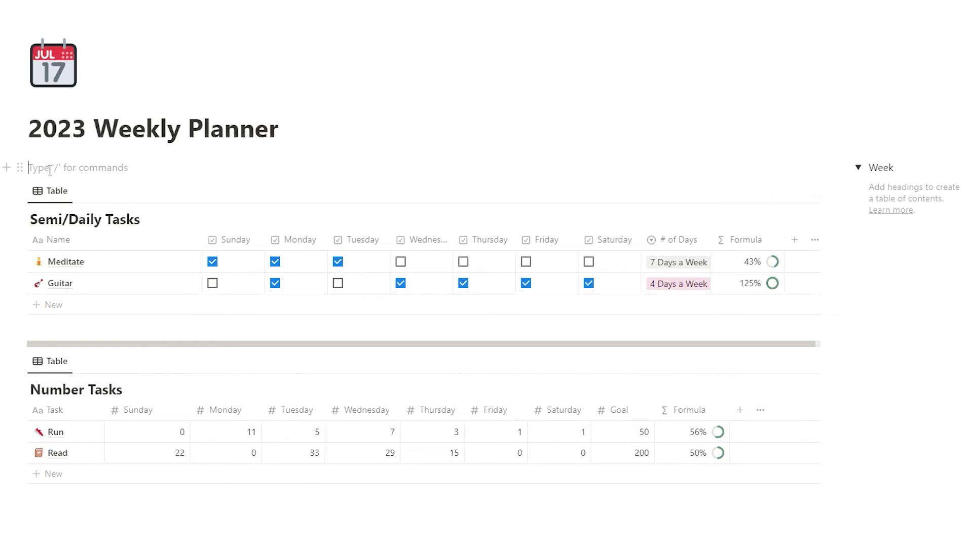
{"action": "type", "text": "/h2"}
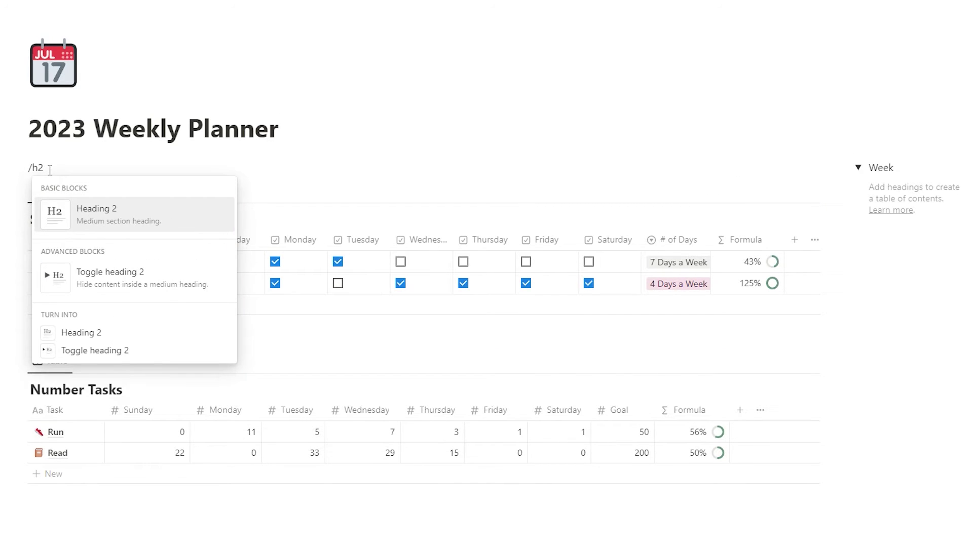
{"action": "key", "text": "Return"}
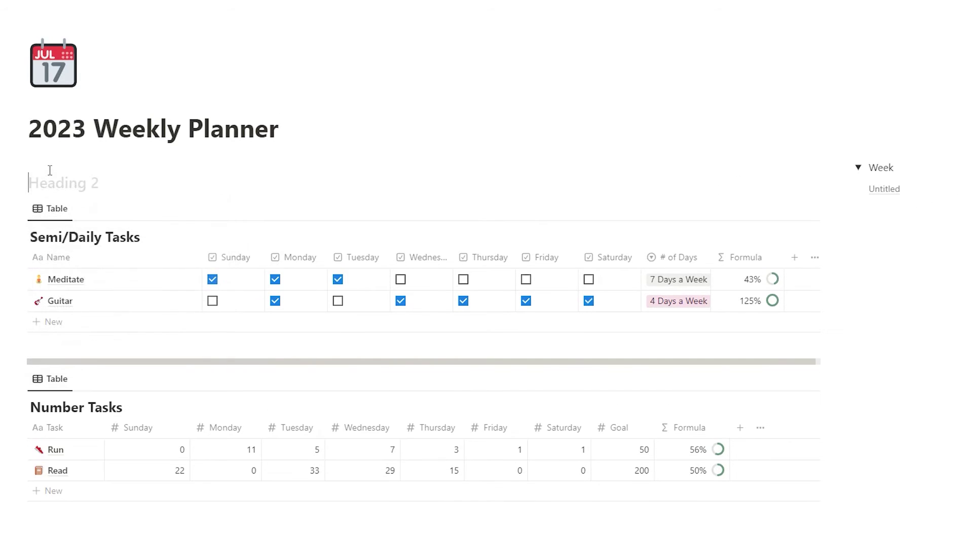
{"action": "key", "text": "super+alt+d"}
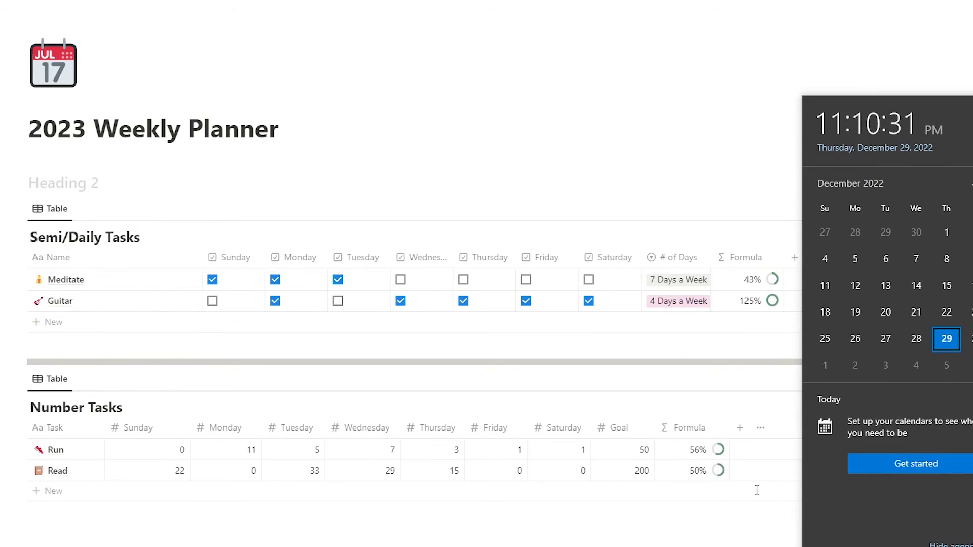
{"action": "left_click", "coordinate": [108, 185]}
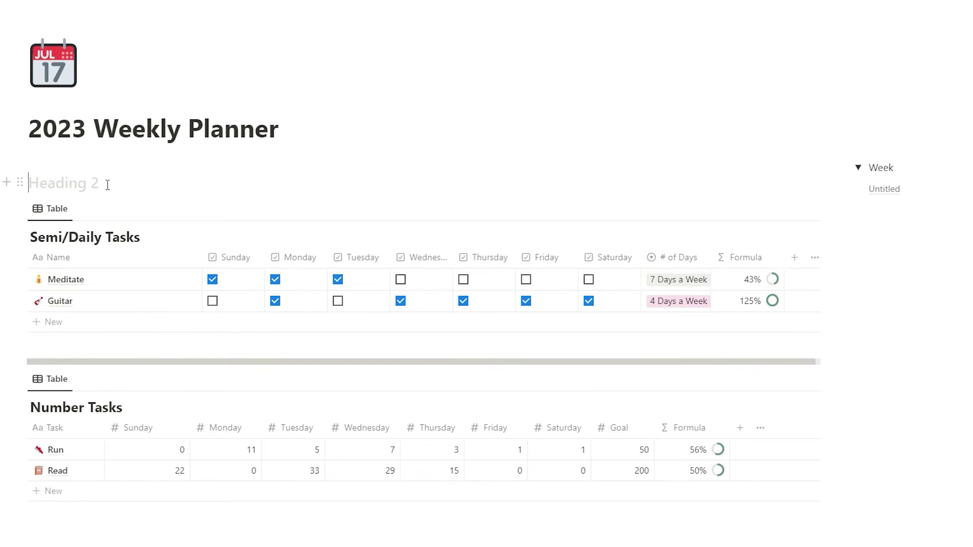
{"action": "type", "text": "1"}
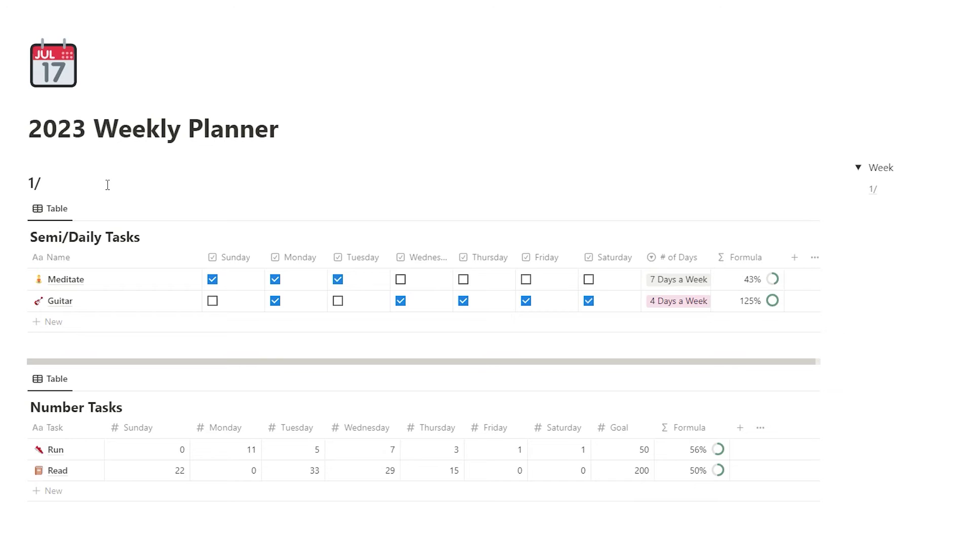
{"action": "type", "text": "/2/2023"}
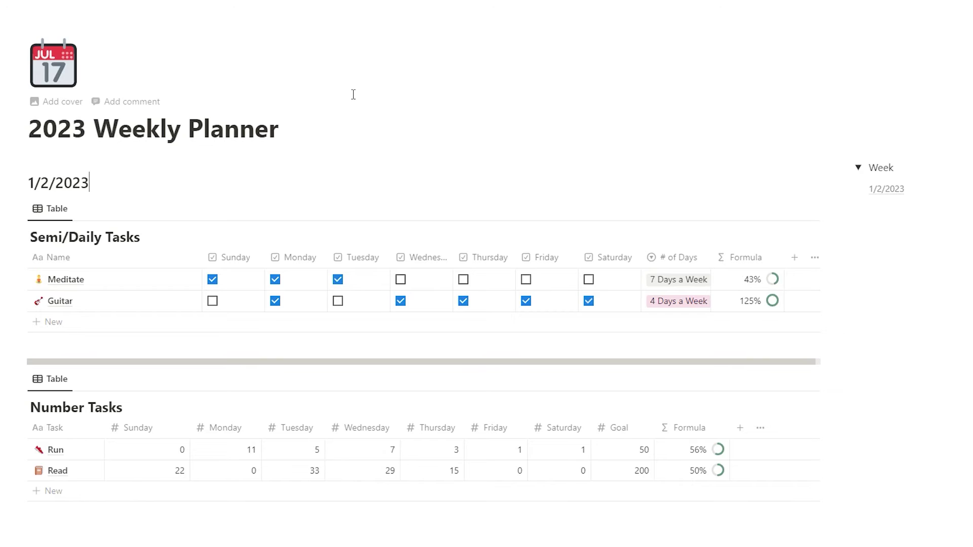
- Uncheck every ticked day for Meditate and Guitar in Semi/Daily Tasks, leaving both at 0%
{"action": "left_click", "coordinate": [212, 280]}
{"action": "left_click", "coordinate": [275, 301]}
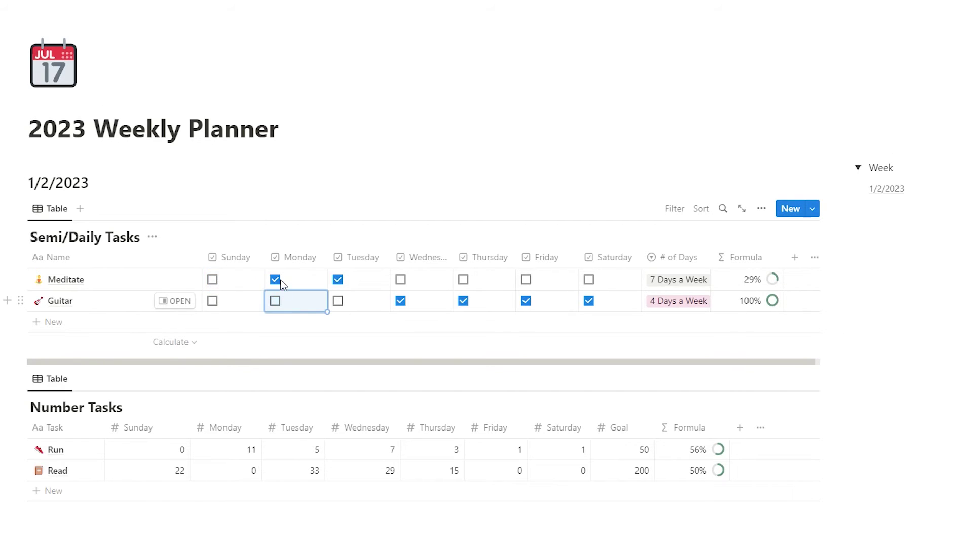
{"action": "left_click", "coordinate": [275, 279]}
{"action": "left_click", "coordinate": [338, 279]}
{"action": "left_click", "coordinate": [400, 301]}
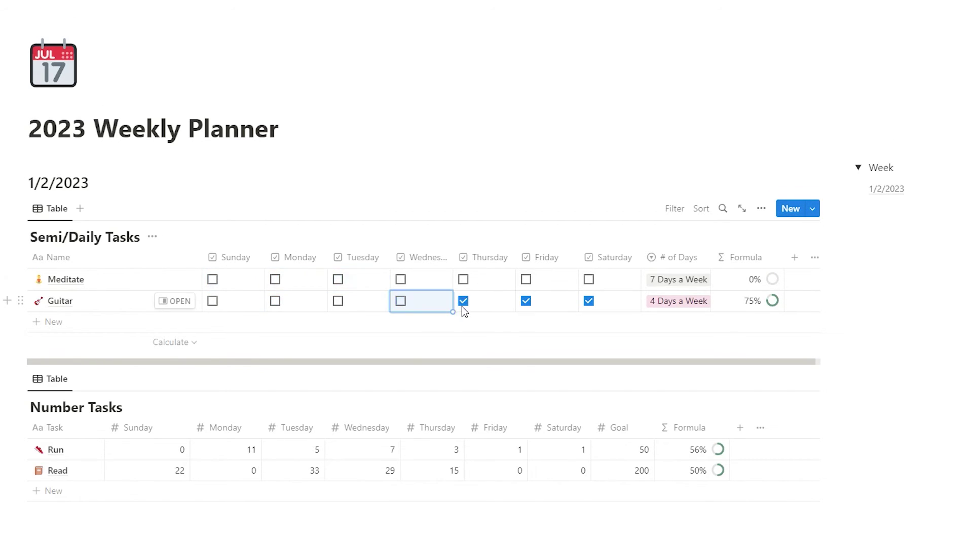
{"action": "left_click", "coordinate": [463, 301]}
{"action": "left_click", "coordinate": [526, 301]}
{"action": "left_click", "coordinate": [589, 301]}
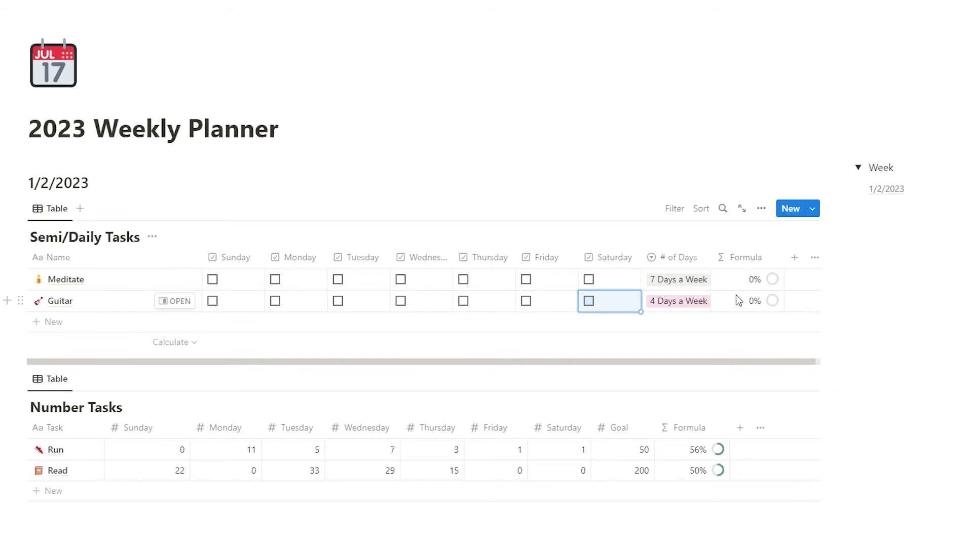
{"action": "left_click", "coordinate": [80, 237]}
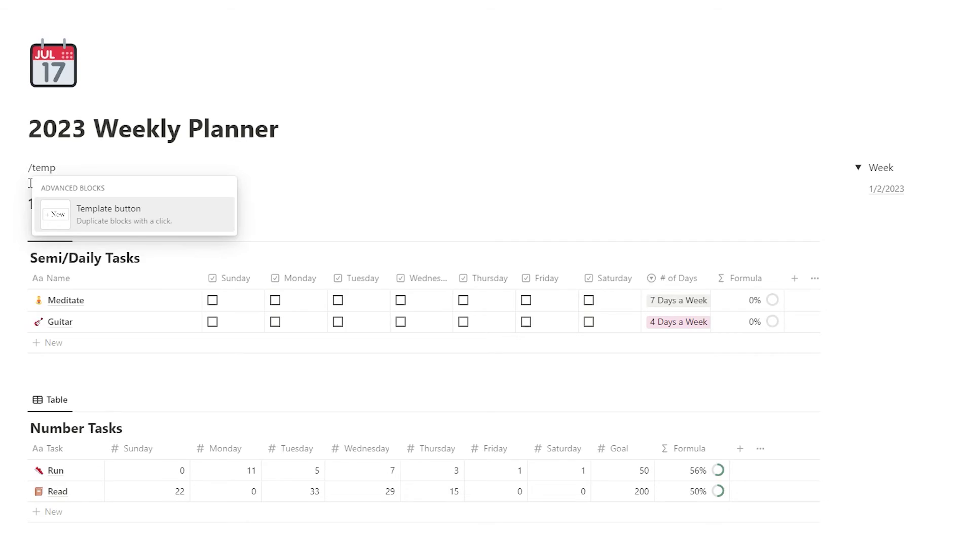
- Insert a template button and move the 1/2/2023 heading and both task tables into its template
{"action": "left_click", "coordinate": [138, 219]}
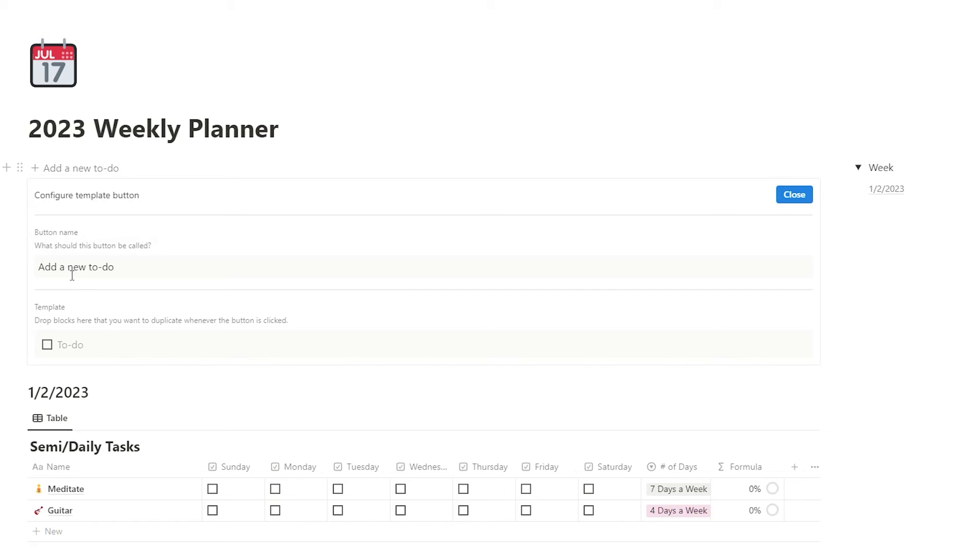
{"action": "scroll", "coordinate": [72, 276], "scroll_direction": "down", "scroll_amount": 1}
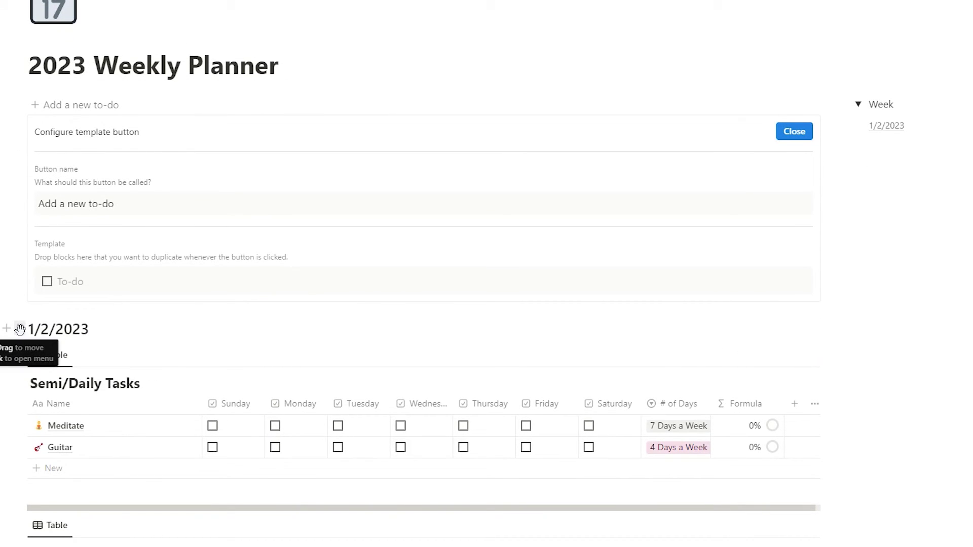
{"action": "left_click_drag", "start_coordinate": [20, 329], "coordinate": [43, 264]}
{"action": "scroll", "coordinate": [51, 349], "scroll_direction": "down", "scroll_amount": 1}
{"action": "scroll", "coordinate": [39, 343], "scroll_direction": "down", "scroll_amount": 1}
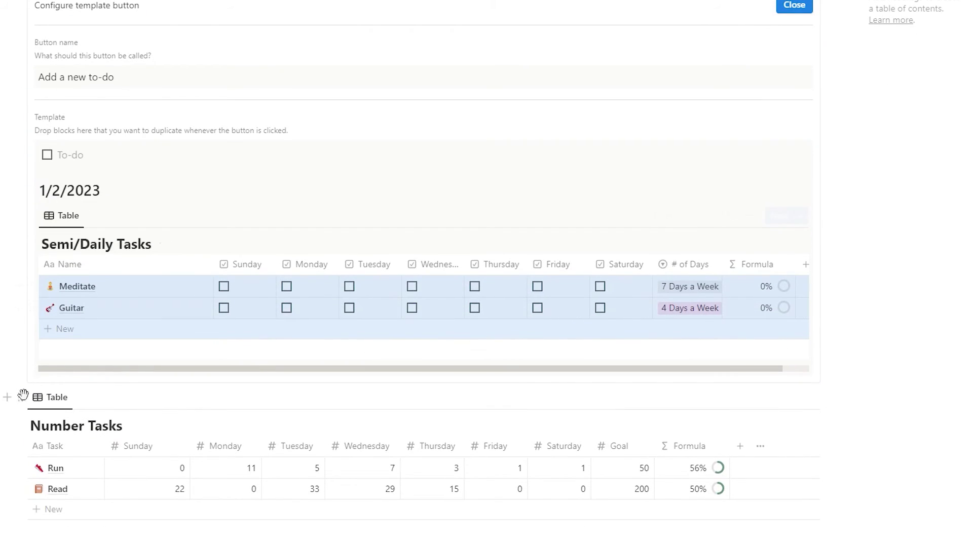
{"action": "left_click_drag", "start_coordinate": [19, 397], "coordinate": [43, 337]}
{"action": "scroll", "coordinate": [893, 166], "scroll_direction": "down", "scroll_amount": 2}
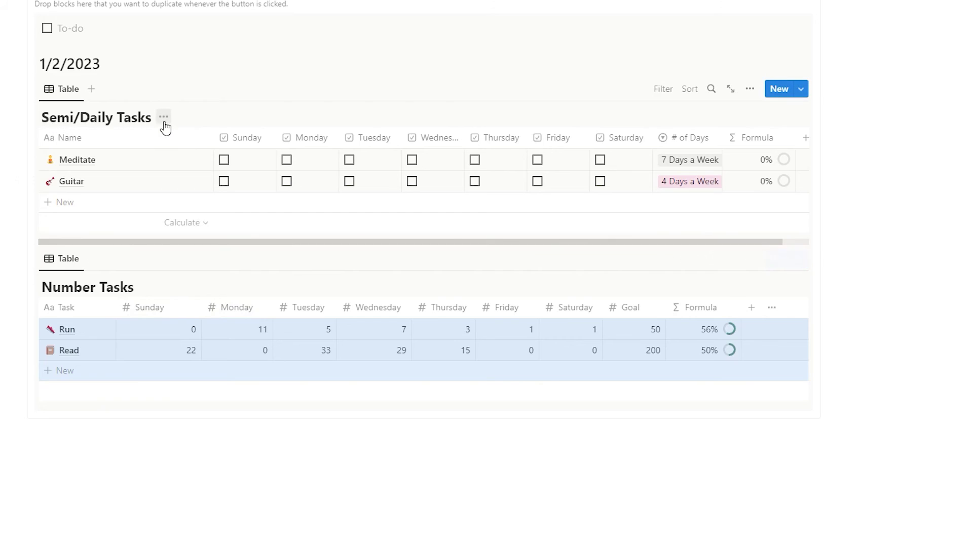
{"action": "left_click", "coordinate": [156, 114]}
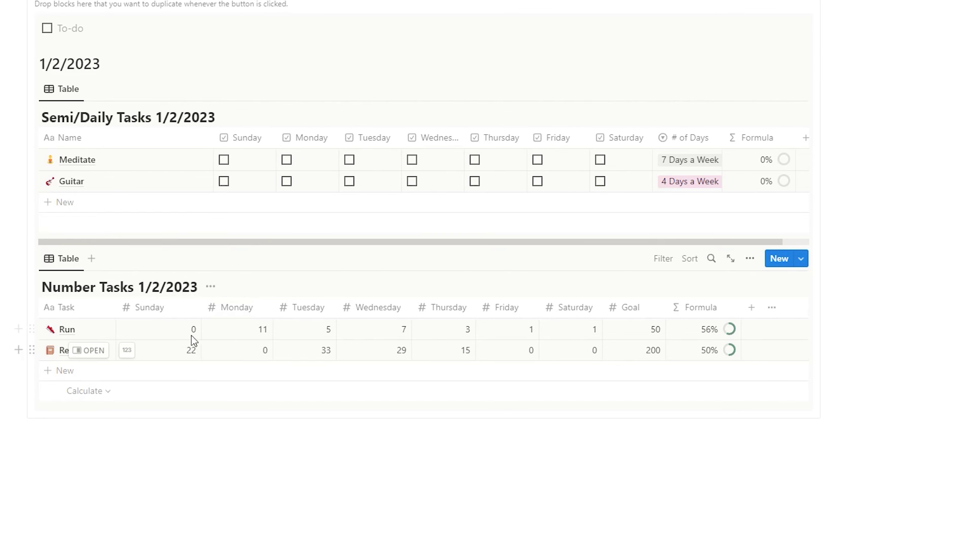
- Reset Number Tasks values to zero, clear the empty to-do, and add a second week via New Week
{"action": "key", "text": "ctrl+z"}
{"action": "key", "text": "ctrl+z"}
{"action": "key", "text": "ctrl+z"}
{"action": "key", "text": "ctrl+z"}
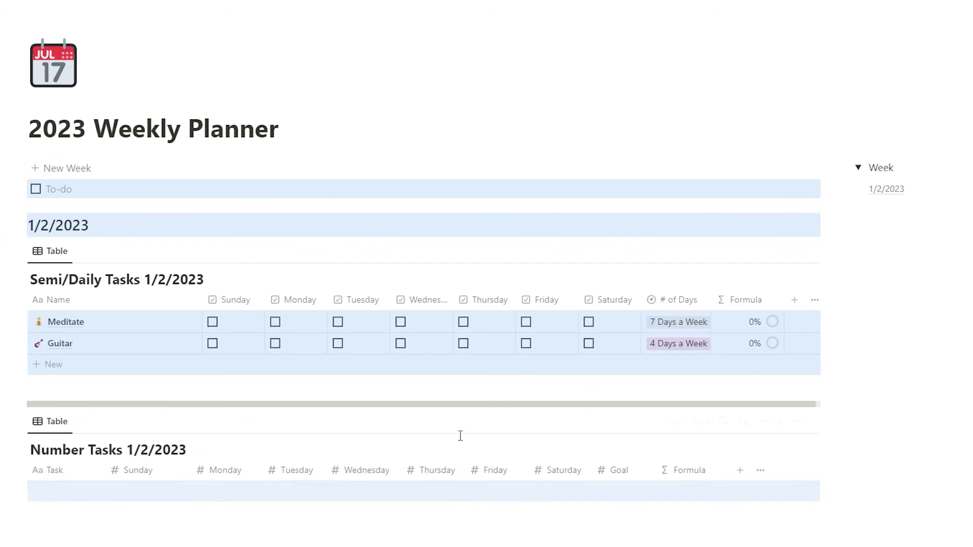
{"action": "scroll", "coordinate": [906, 300], "scroll_direction": "down", "scroll_amount": 2}
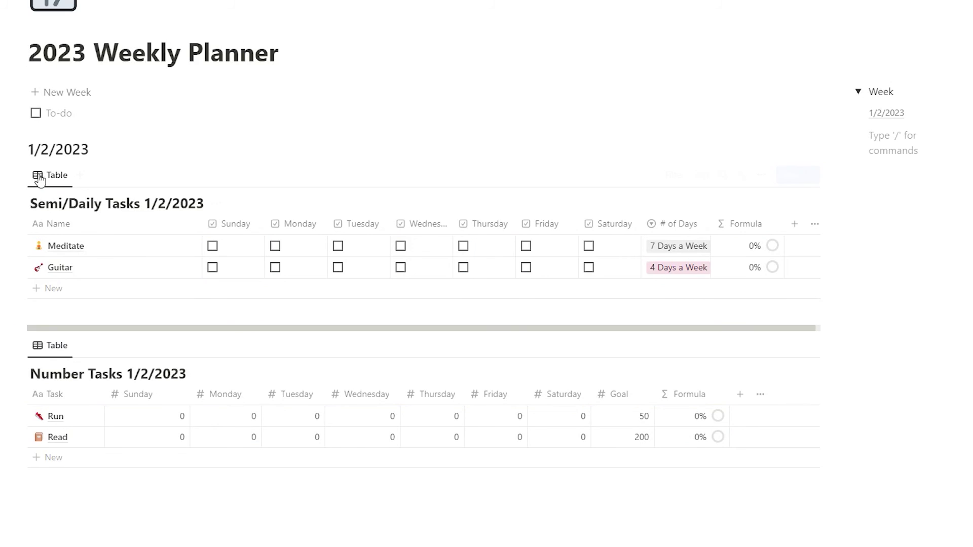
{"action": "left_click", "coordinate": [87, 112]}
{"action": "key", "text": "BackSpace"}
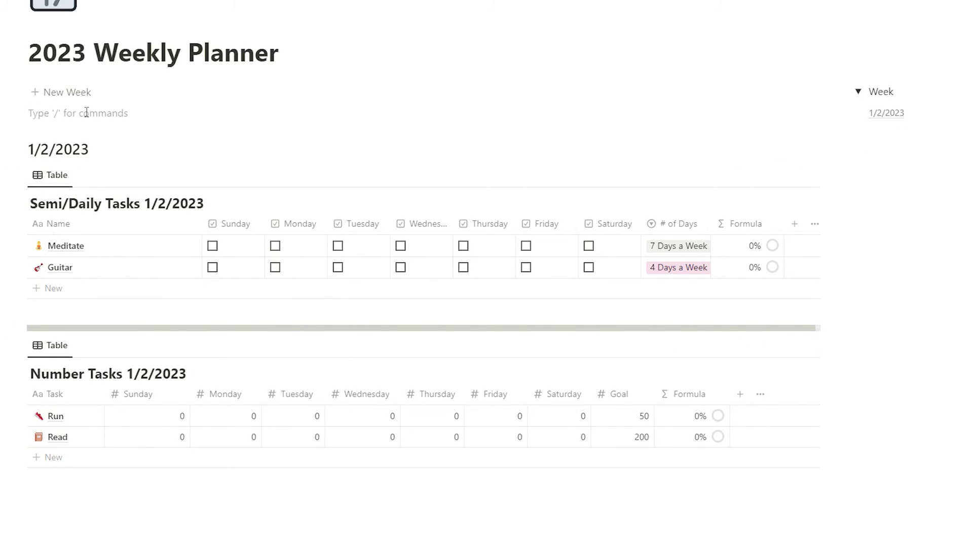
{"action": "left_click", "coordinate": [76, 94]}
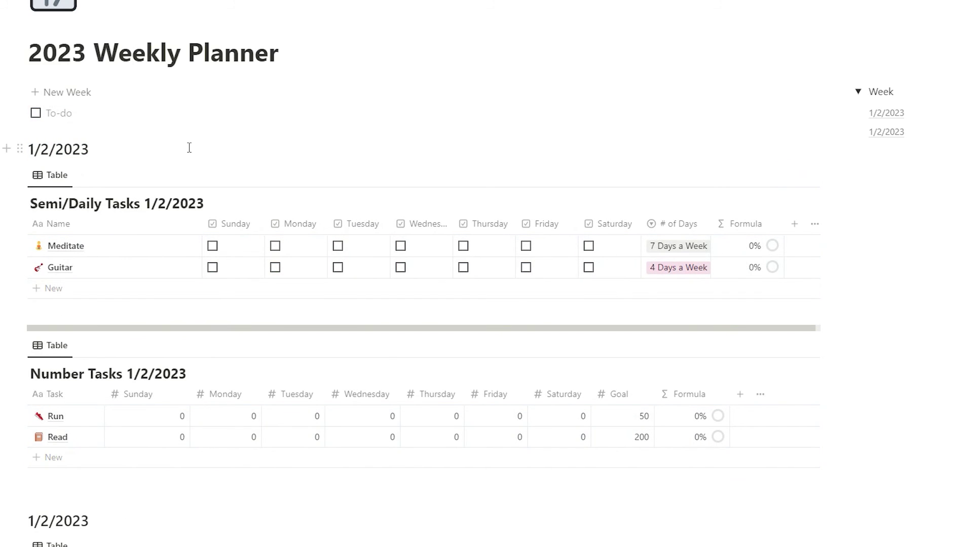
- Change the new week's heading and both table titles from 1/2/2023 to 1/9/2023
{"action": "left_click", "coordinate": [49, 149]}
{"action": "key", "text": "BackSpace"}
{"action": "type", "text": "9"}
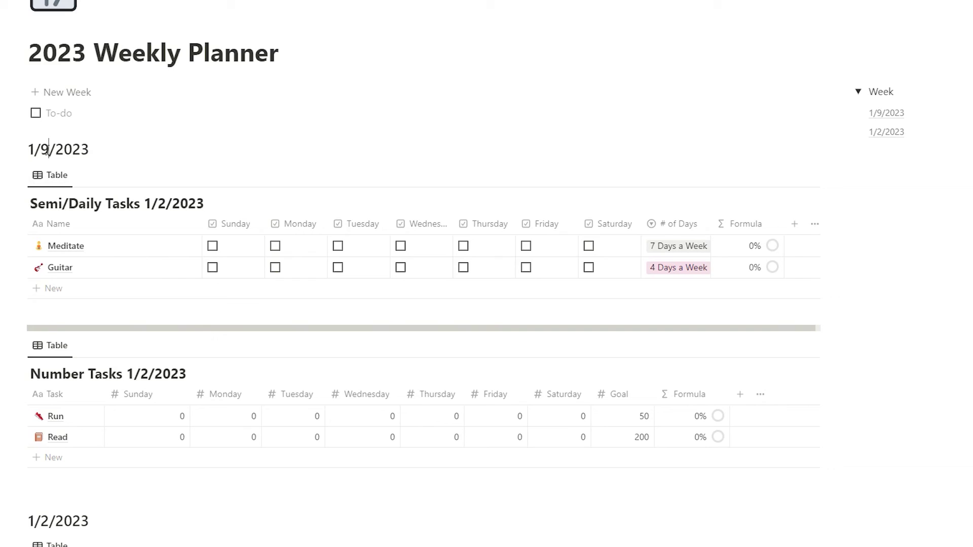
{"action": "left_click", "coordinate": [166, 201]}
{"action": "key", "text": "BackSpace"}
{"action": "type", "text": "9"}
{"action": "left_click", "coordinate": [142, 374]}
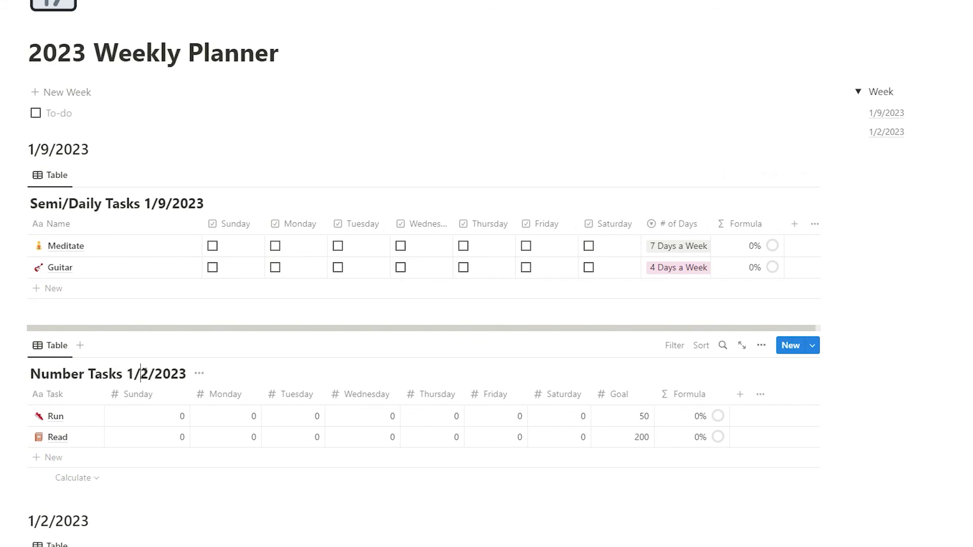
{"action": "key", "text": "BackSpace"}
{"action": "type", "text": "9"}
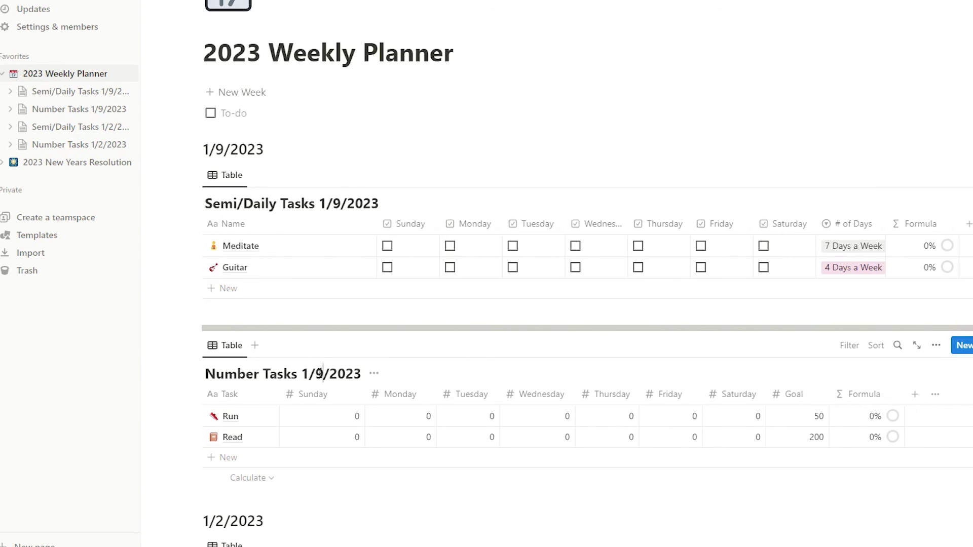
{"action": "scroll", "coordinate": [876, 134], "scroll_direction": "down", "scroll_amount": 5}
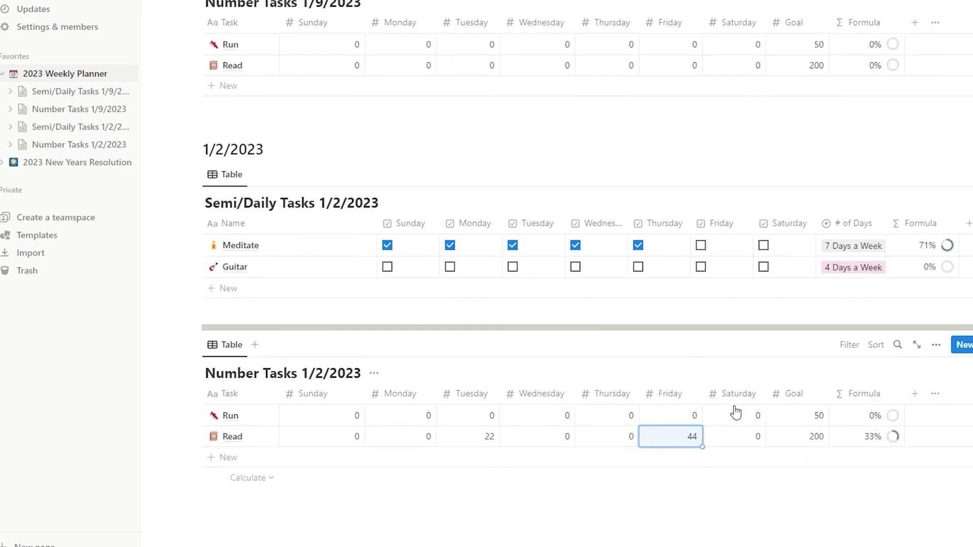
{"action": "scroll", "coordinate": [766, 384], "scroll_direction": "up", "scroll_amount": 6}
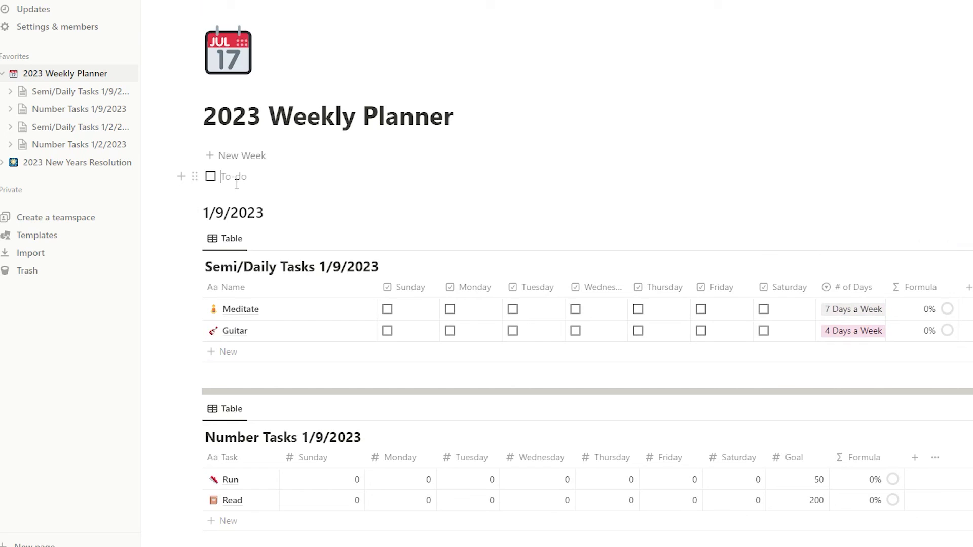
- Delete the empty to-do from the page and from the New Week button's template
{"action": "key", "text": "BackSpace"}
{"action": "key", "text": "BackSpace"}
{"action": "right_click", "coordinate": [801, 157]}
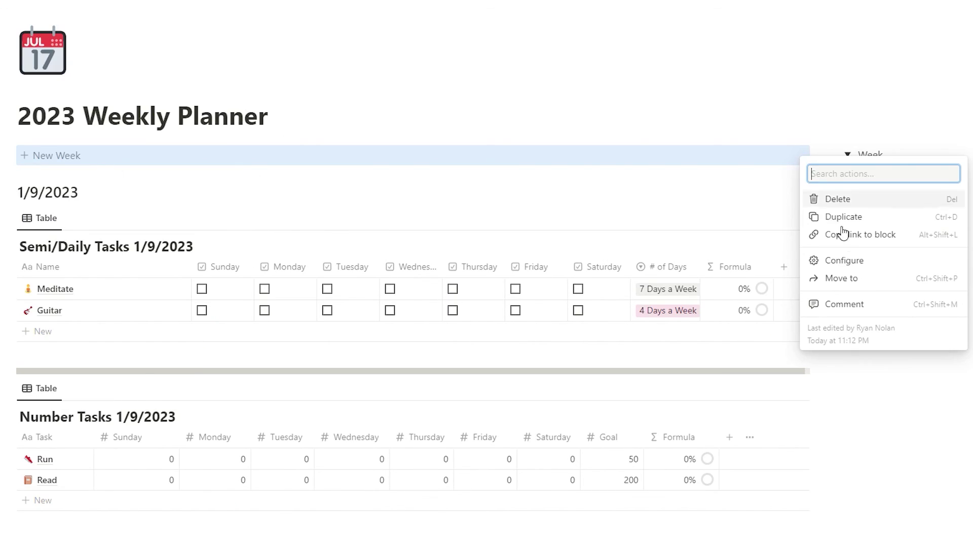
{"action": "left_click", "coordinate": [843, 260]}
{"action": "scroll", "coordinate": [428, 279], "scroll_direction": "down", "scroll_amount": 4}
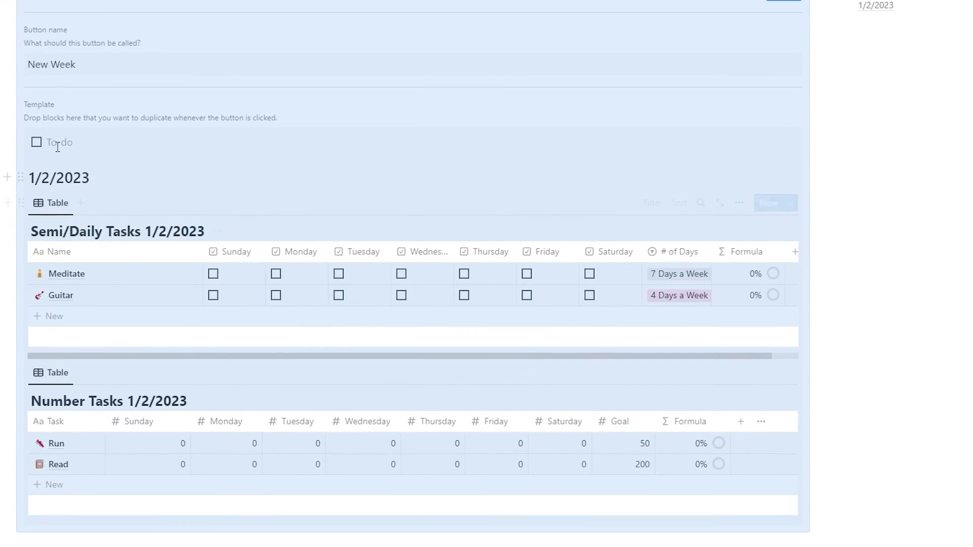
{"action": "left_click", "coordinate": [57, 147]}
{"action": "key", "text": "BackSpace"}
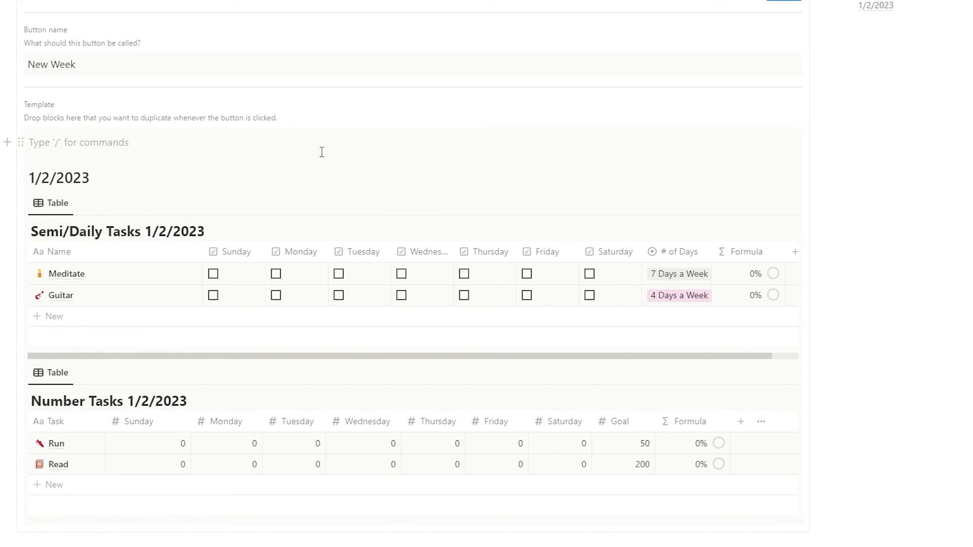
{"action": "scroll", "coordinate": [758, 13], "scroll_direction": "up", "scroll_amount": 3}
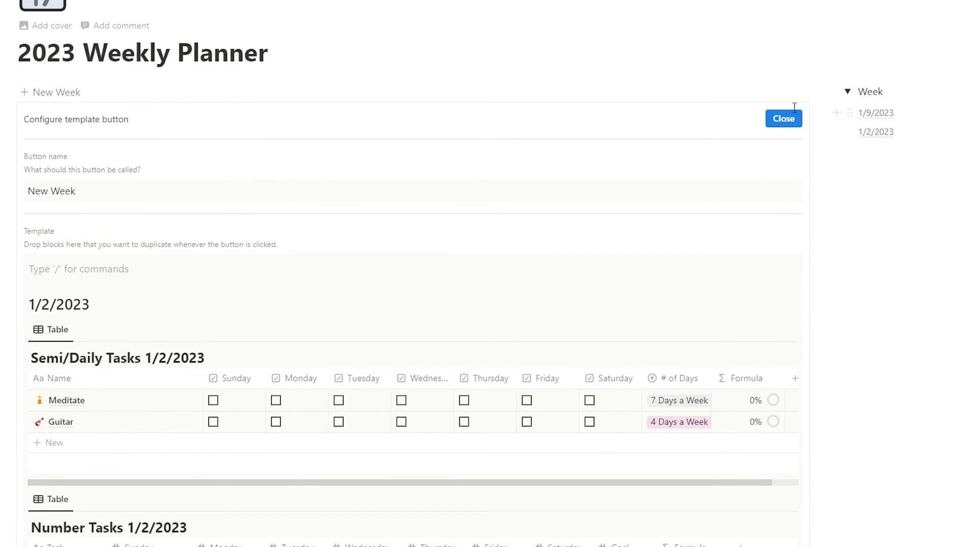
{"action": "left_click", "coordinate": [784, 117]}
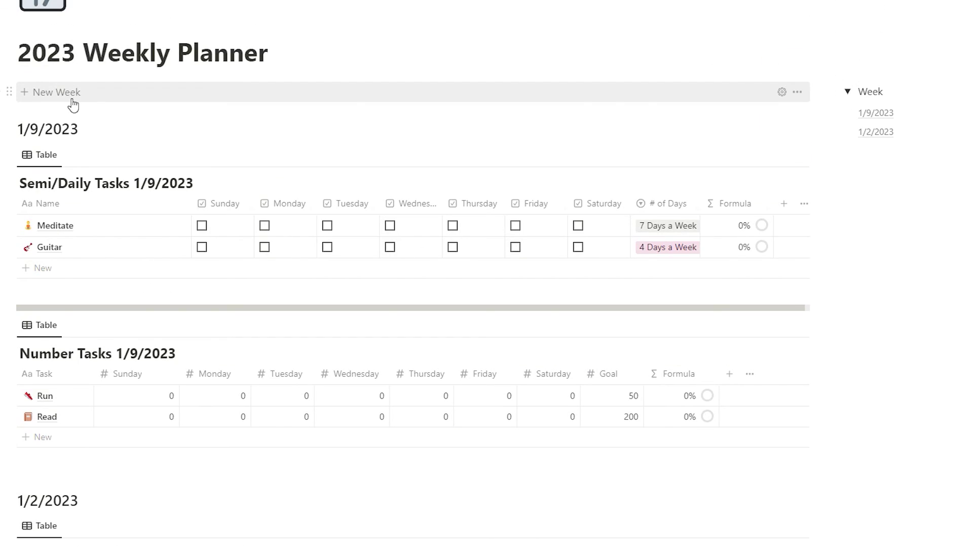